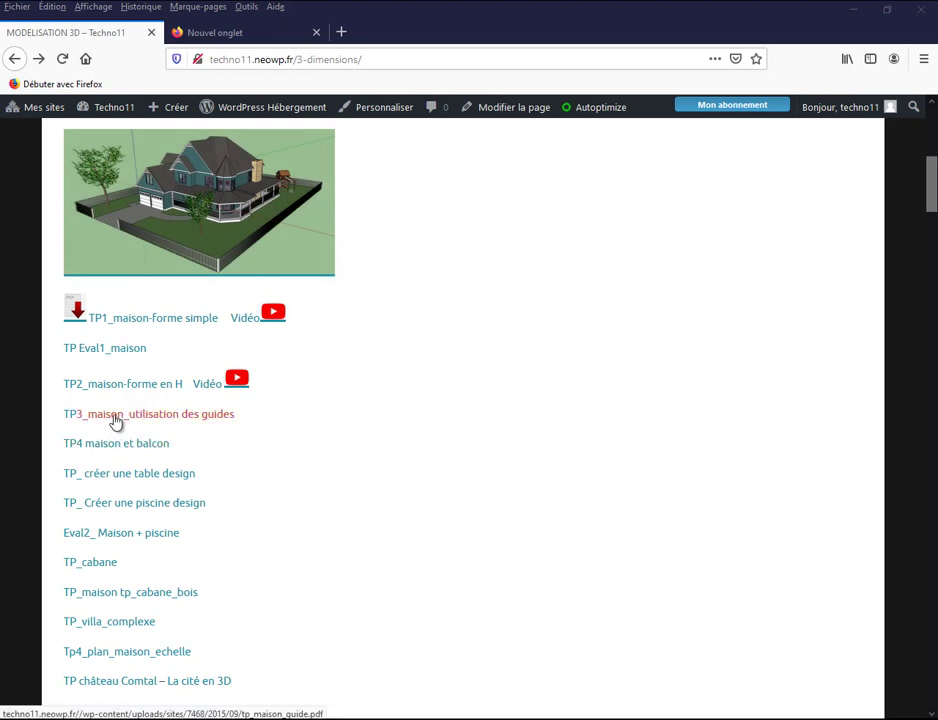
# Open tp_maison_guide.pdf from the TP3 link and read down to 'Extruder le toit sur 12 m'
pyautogui.click(203, 420)
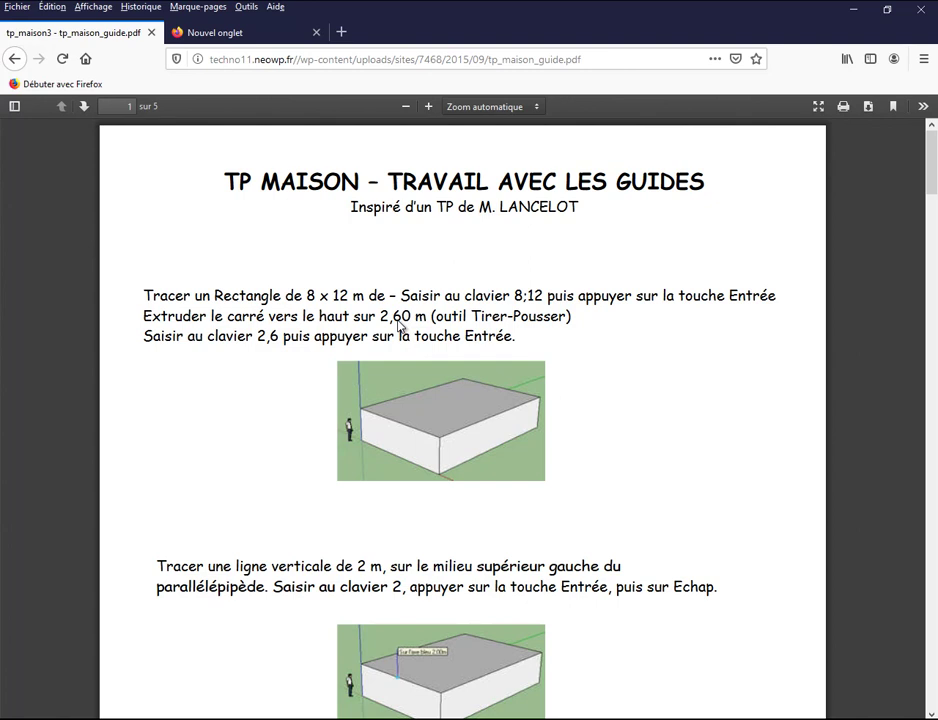
pyautogui.scroll(-2, 530, 473)
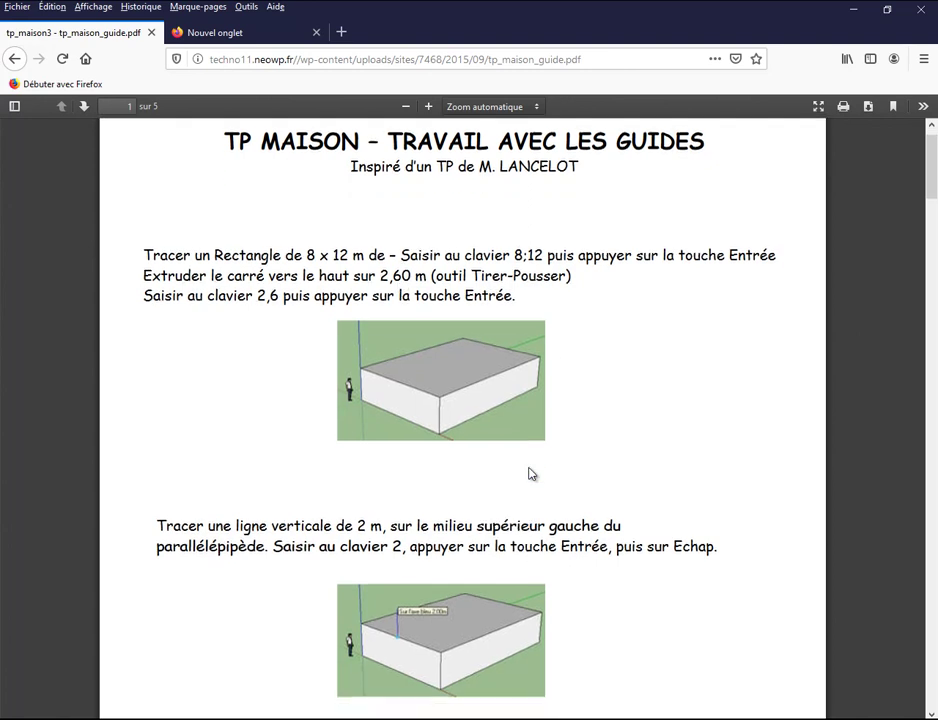
pyautogui.scroll(-2, 454, 496)
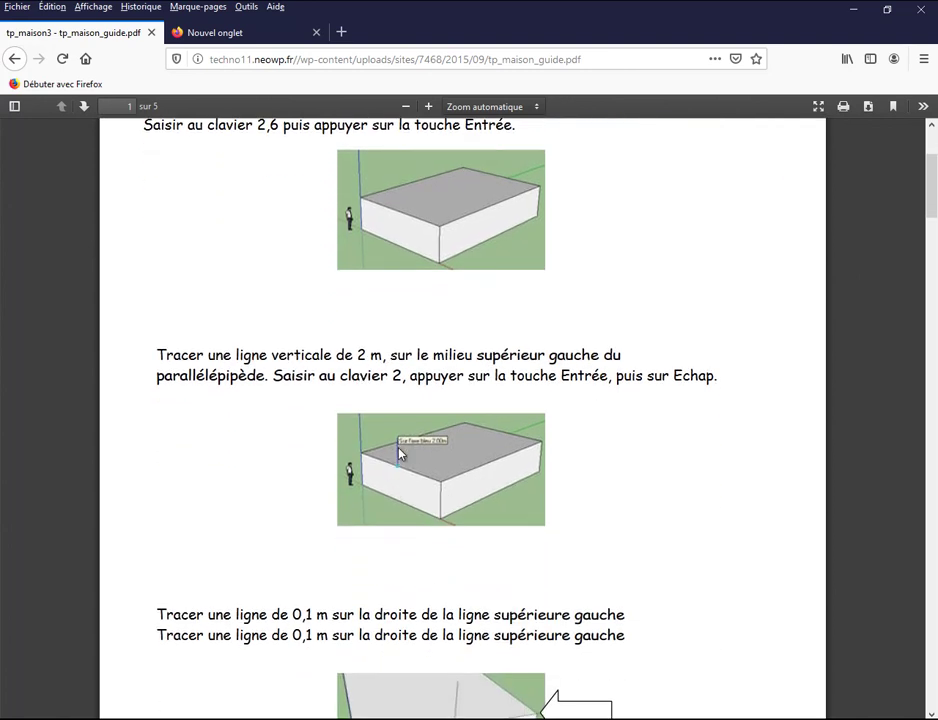
pyautogui.scroll(-3, 400, 461)
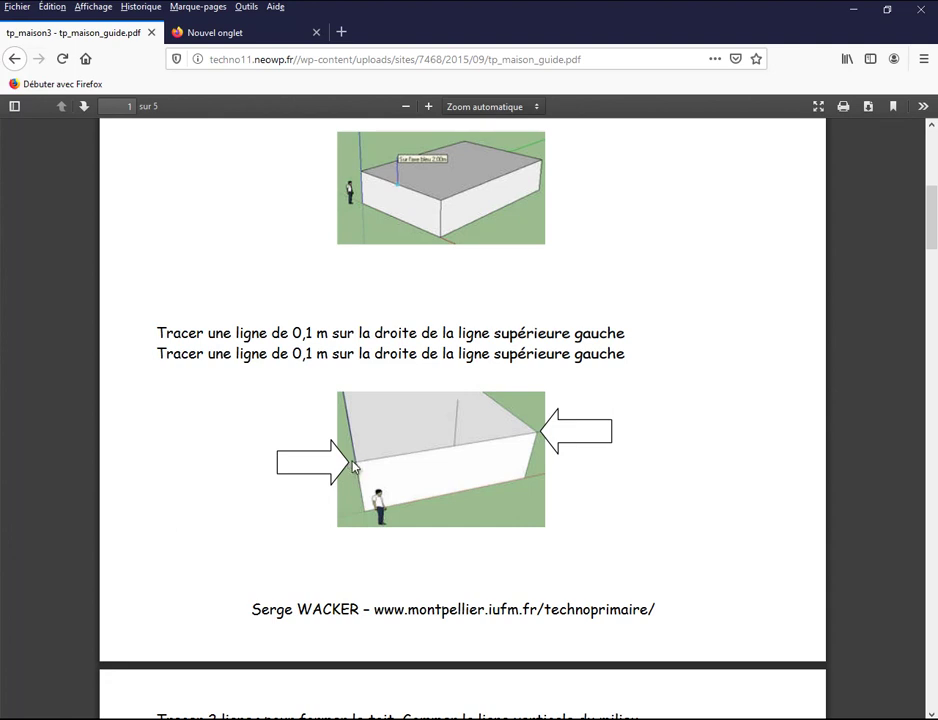
pyautogui.scroll(-1, 354, 466)
pyautogui.scroll(-1, 356, 466)
pyautogui.scroll(-1, 354, 460)
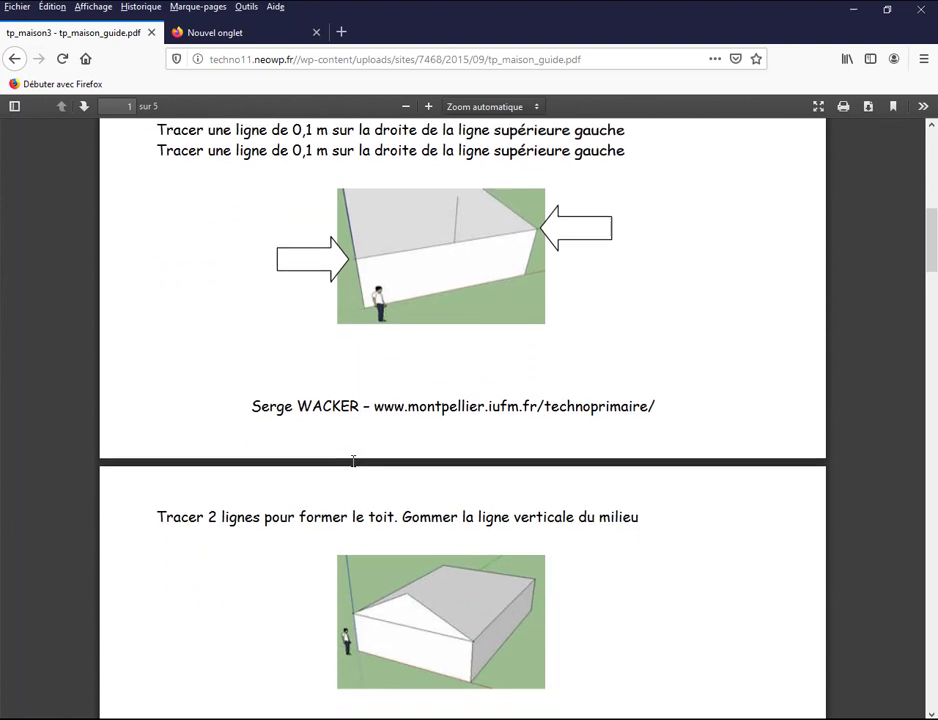
pyautogui.scroll(-1, 361, 513)
pyautogui.scroll(-2, 362, 511)
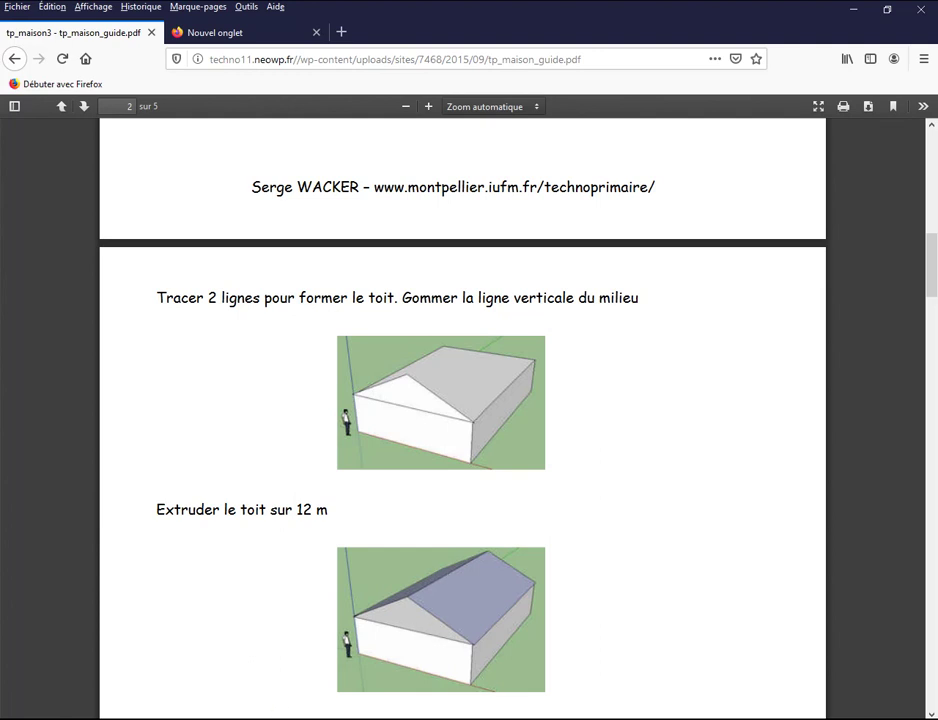
# In SketchUp, draw an 8 × 12 m rectangle starting at the origin
pyautogui.hotkey('alt', 'Tab')
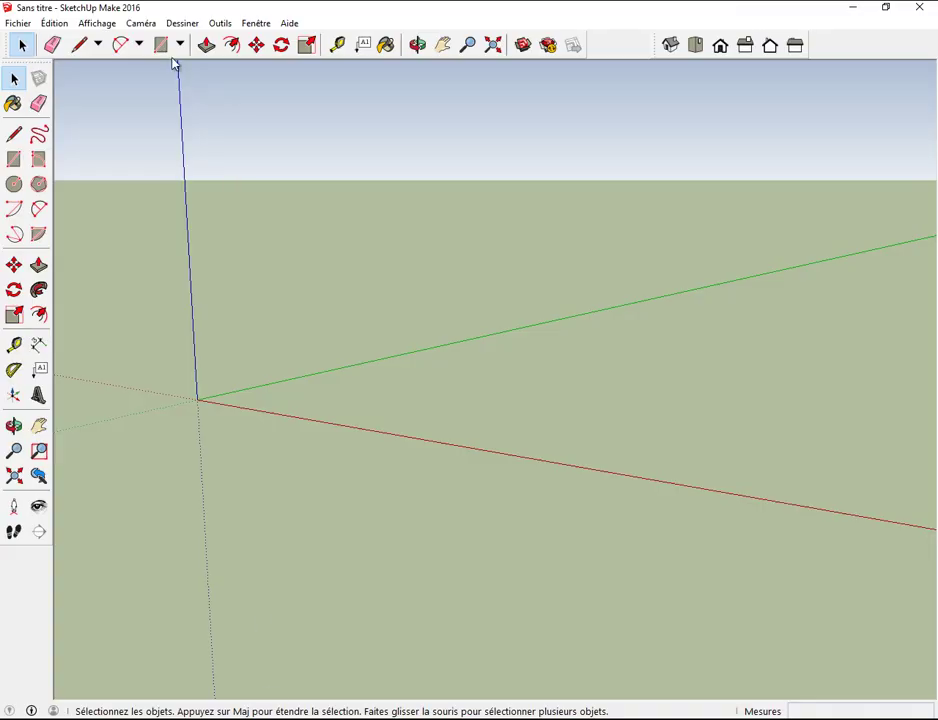
pyautogui.click(160, 44)
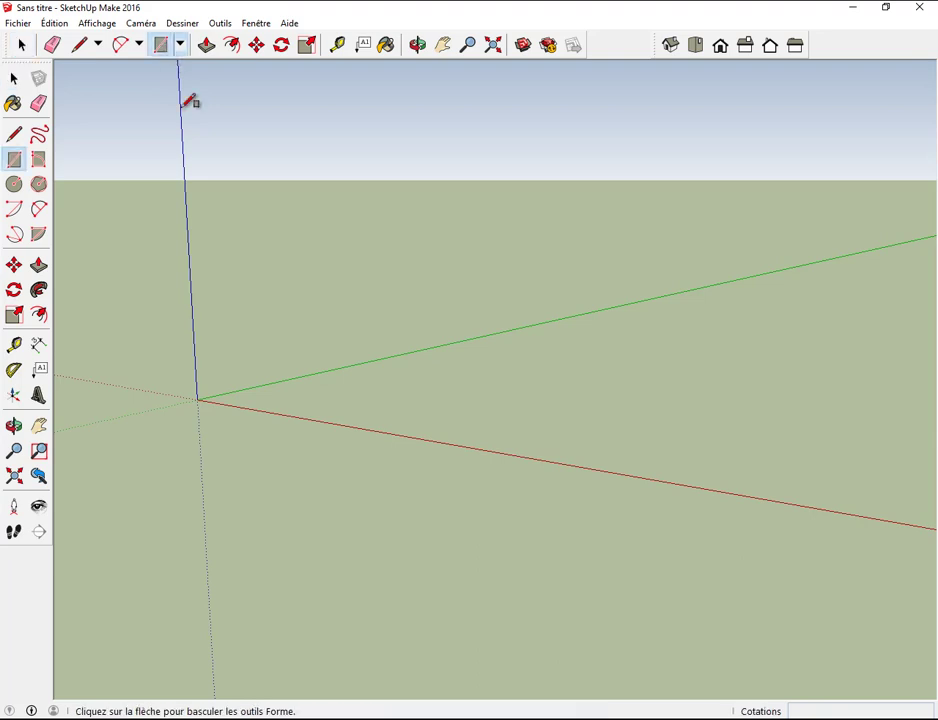
pyautogui.click(200, 399)
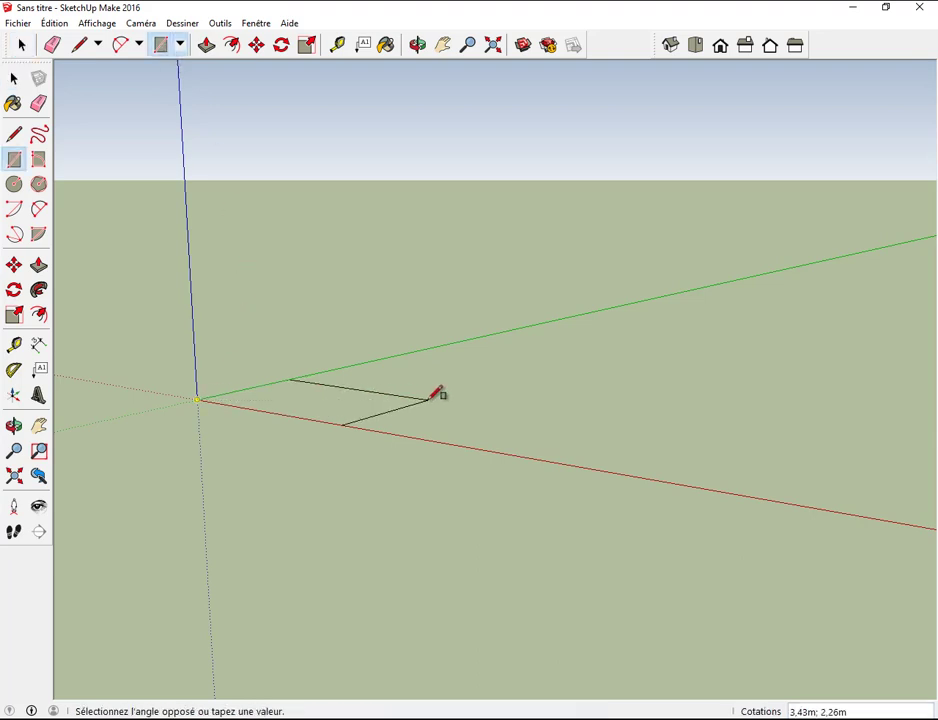
pyautogui.click(437, 398)
pyautogui.write('8')
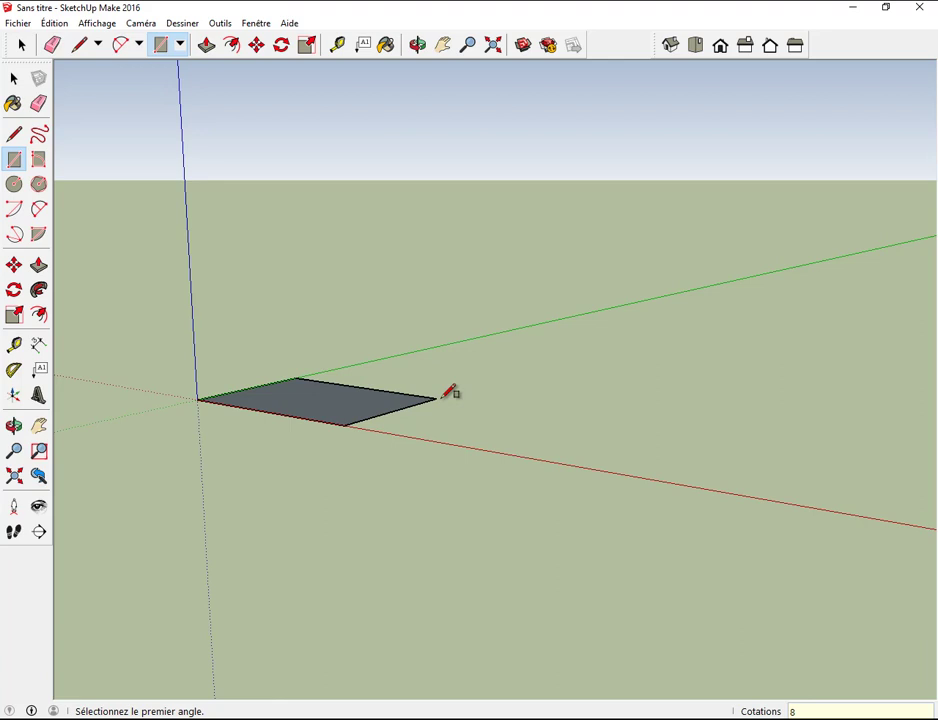
pyautogui.press('Return')
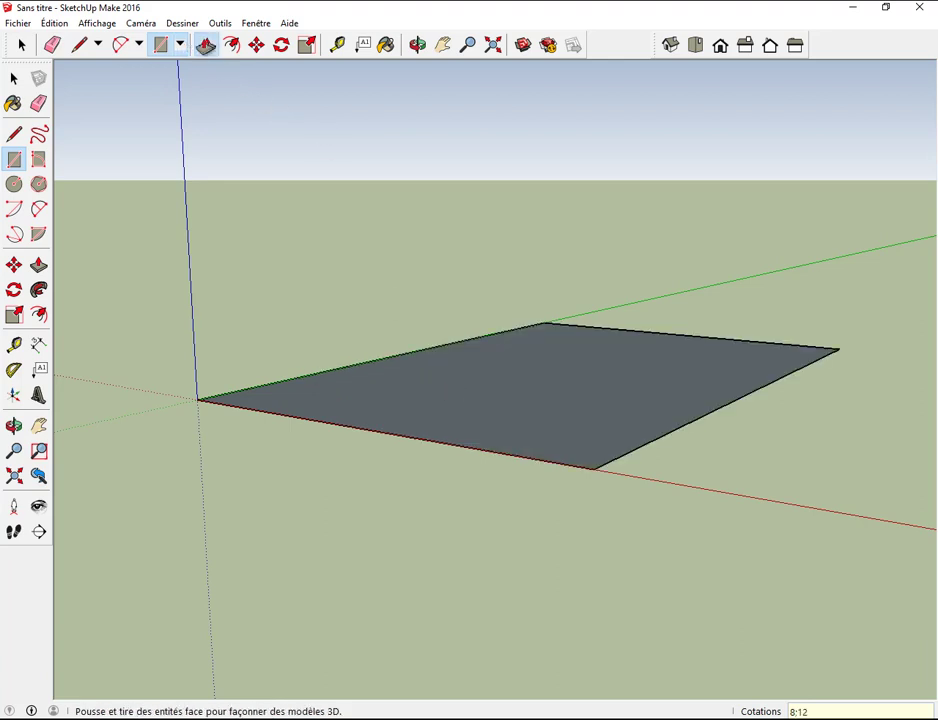
# Push/pull the rectangle up into a 2,60 m tall box
pyautogui.click(206, 44)
pyautogui.moveTo(509, 369); pyautogui.dragTo(509, 355)
pyautogui.write('2,6')
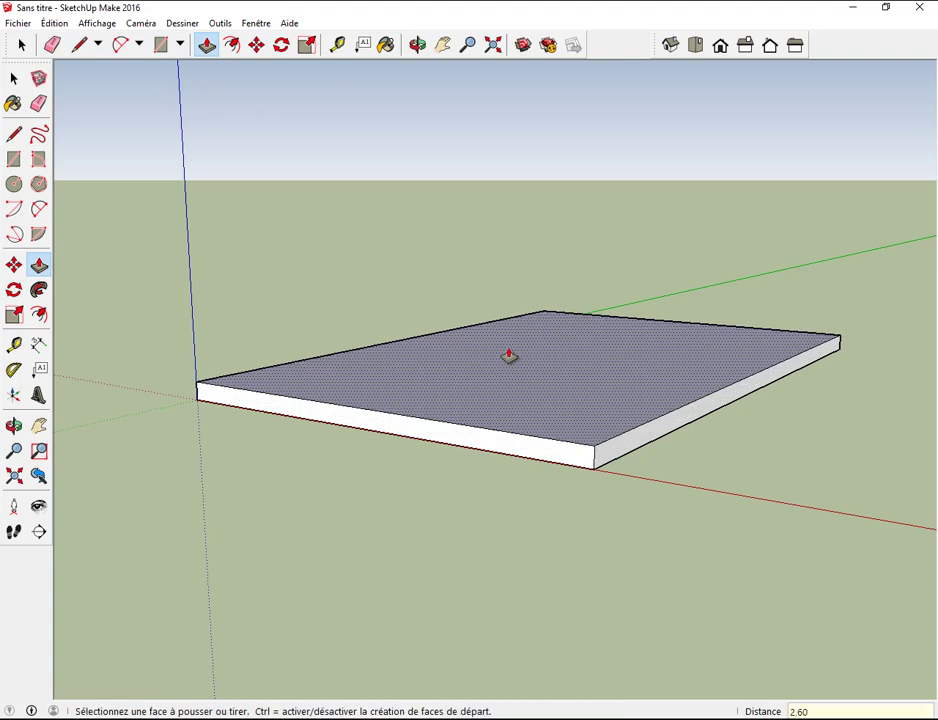
pyautogui.press('Return')
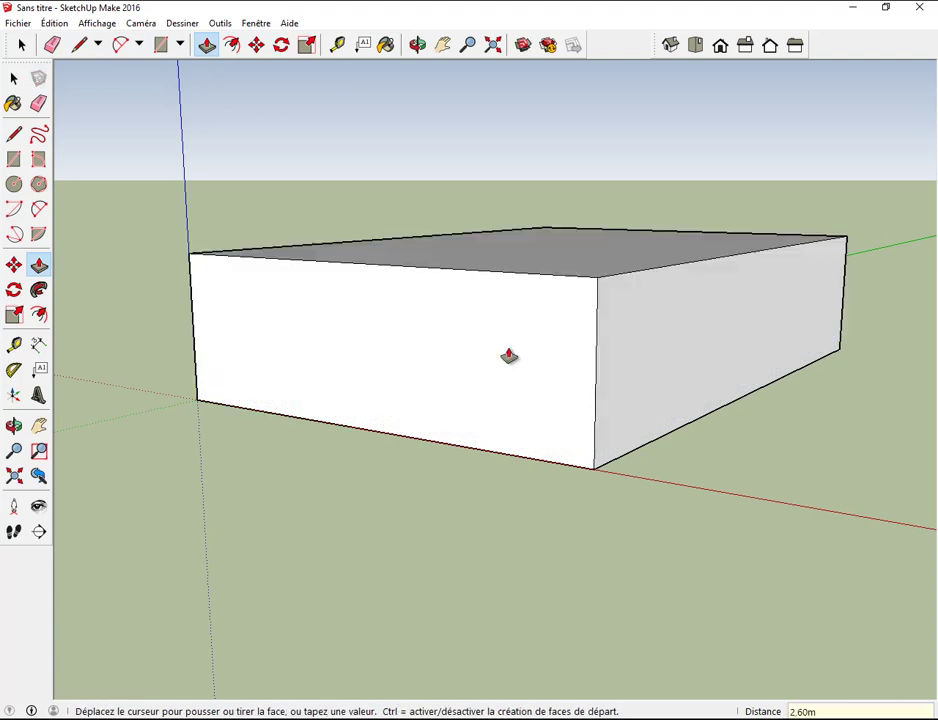
# Draw a 2 m vertical line from the end wall's top-edge midpoint and join one corner to its top
pyautogui.click(80, 45)
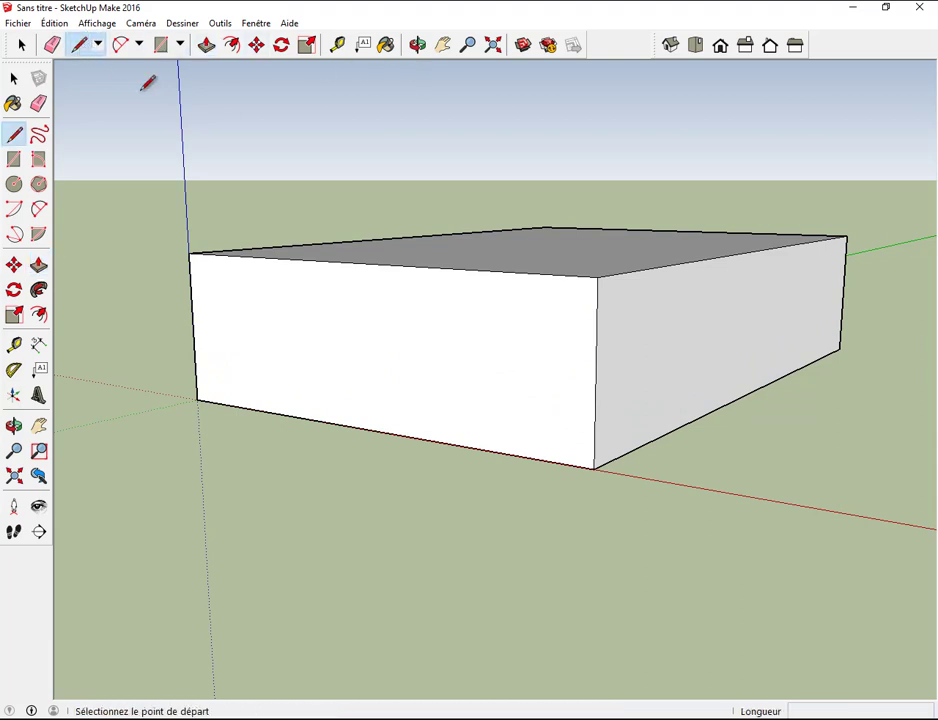
pyautogui.click(365, 262)
pyautogui.write('2')
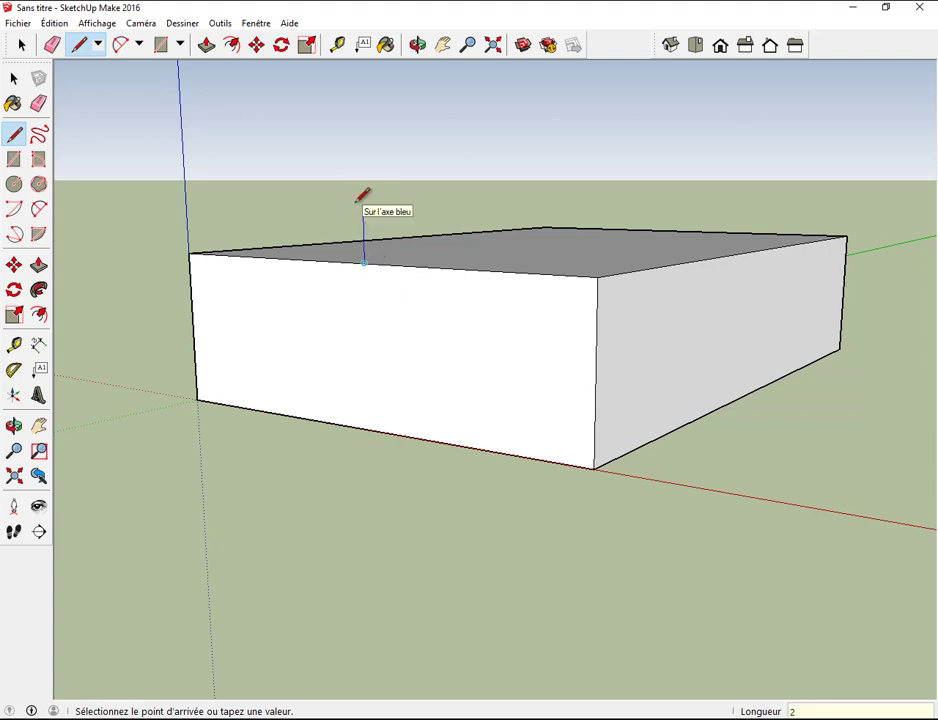
pyautogui.press('Return')
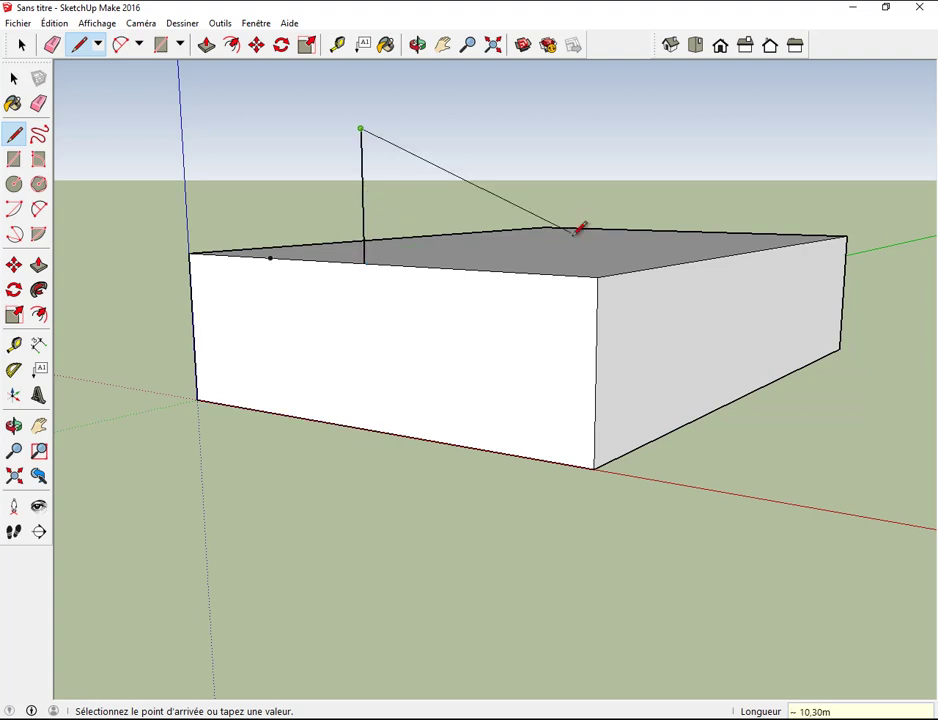
pyautogui.press('Escape')
pyautogui.click(598, 277)
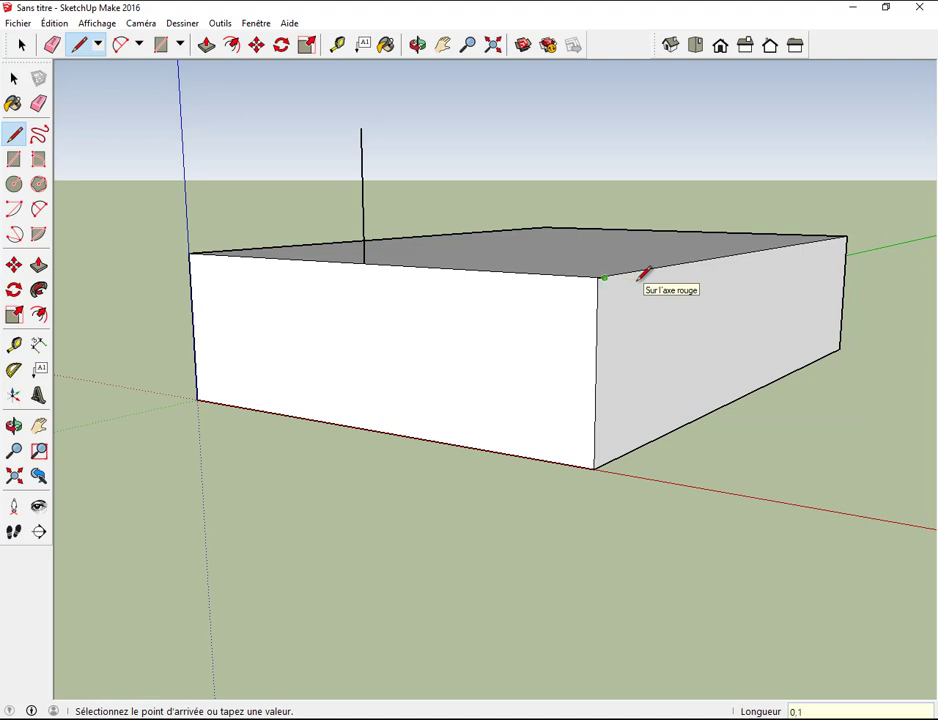
pyautogui.click(362, 128)
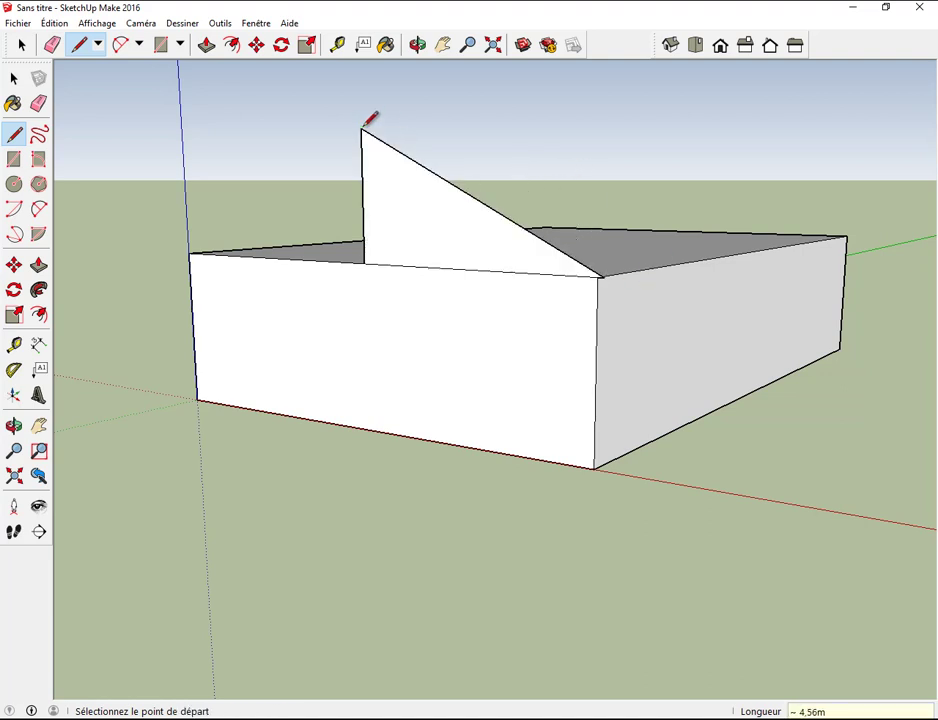
# Draw the second roof slope from the vertical line's top to the other top corner
pyautogui.click(443, 44)
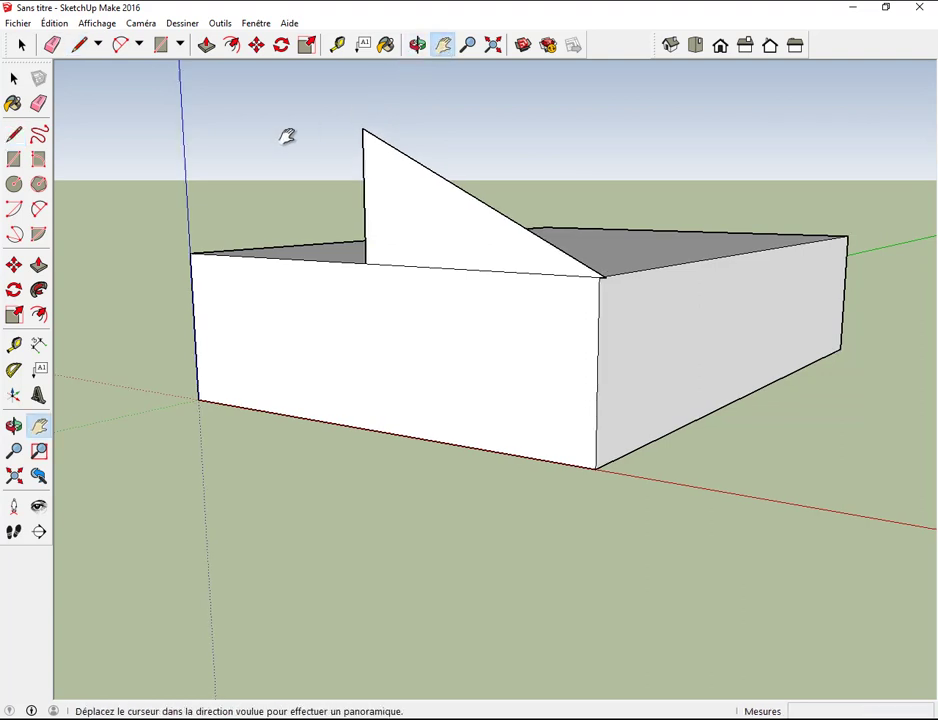
pyautogui.moveTo(287, 138); pyautogui.dragTo(392, 174)
pyautogui.click(418, 44)
pyautogui.moveTo(257, 142)
pyautogui.mouseDown()
pyautogui.moveTo(324, 203)
pyautogui.moveTo(506, 219)
pyautogui.moveTo(586, 214)
pyautogui.mouseUp()
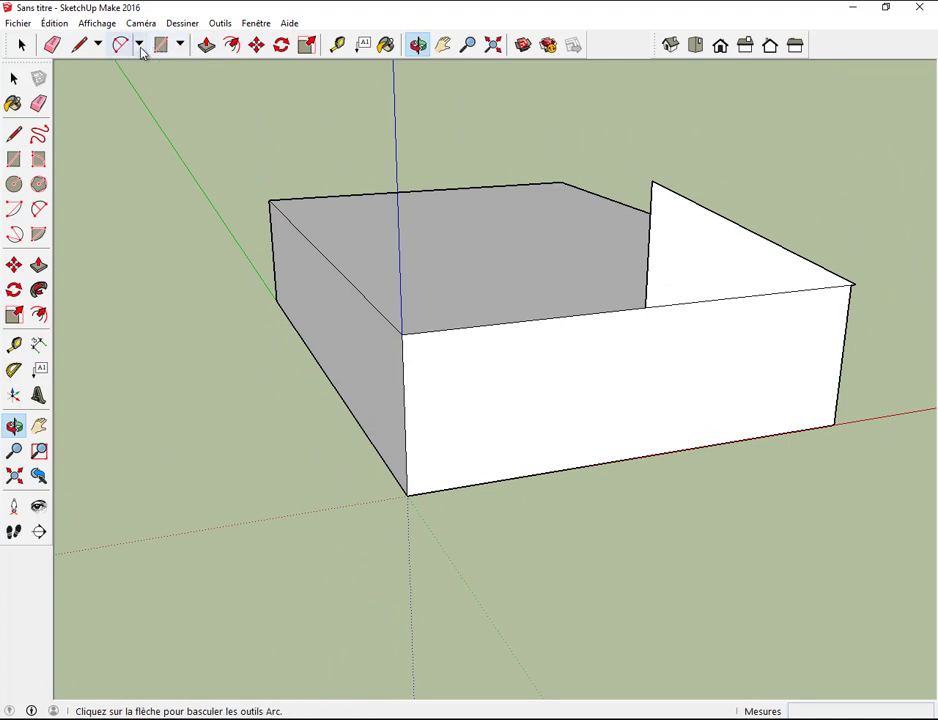
pyautogui.click(78, 45)
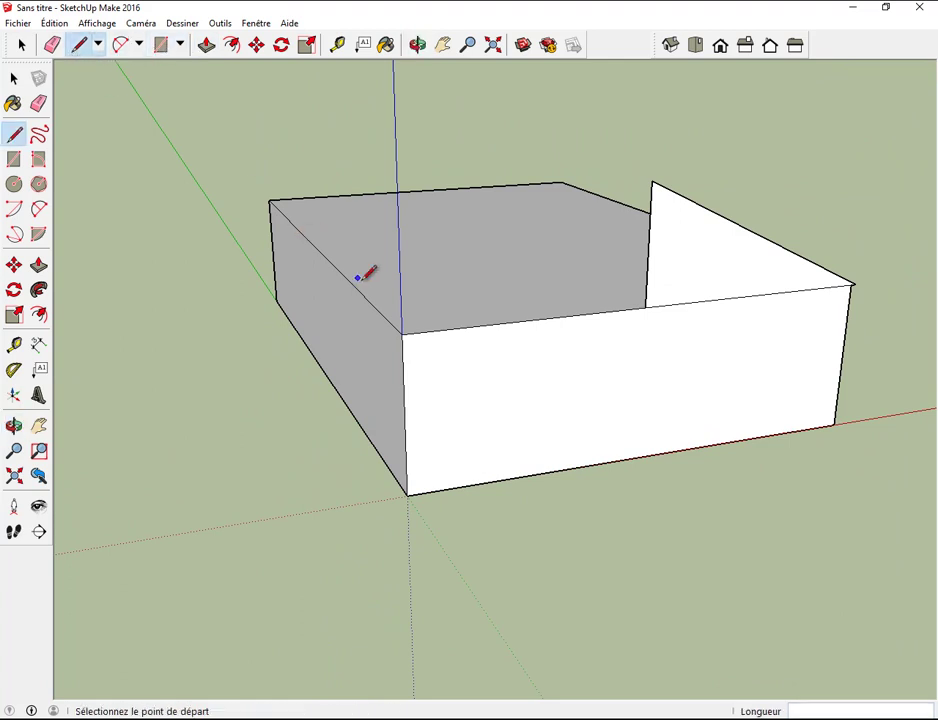
pyautogui.click(400, 333)
pyautogui.click(370, 338)
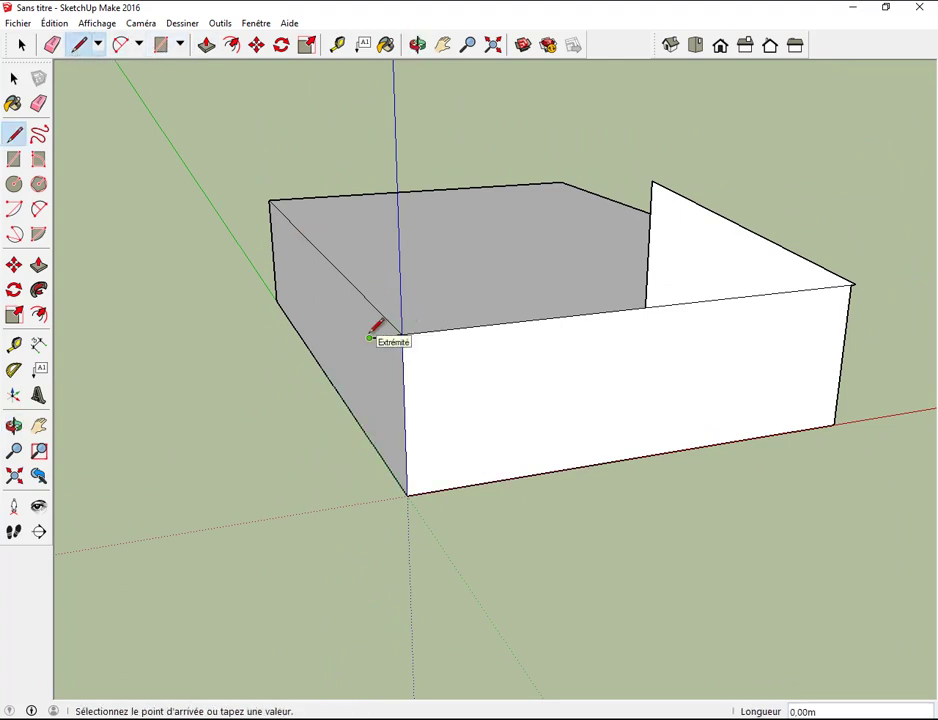
pyautogui.press('Escape')
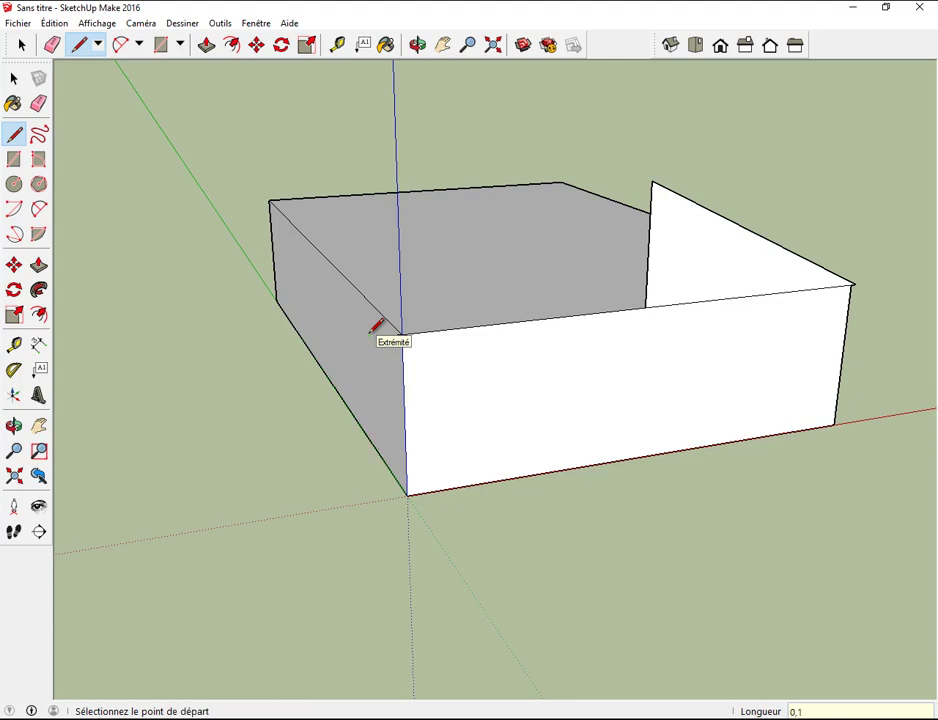
pyautogui.click(651, 183)
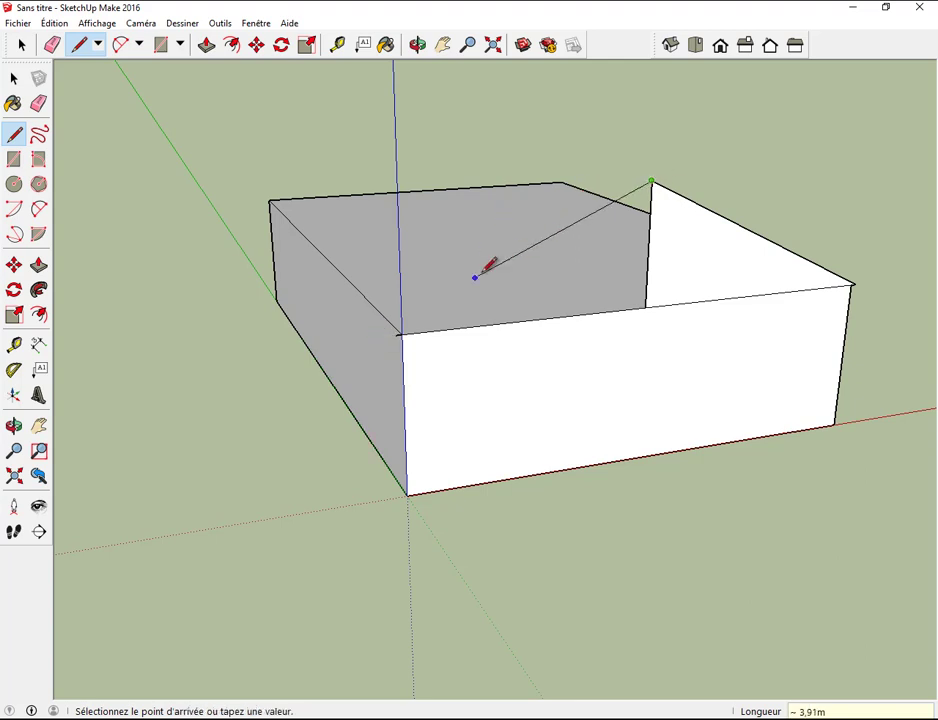
pyautogui.click(398, 333)
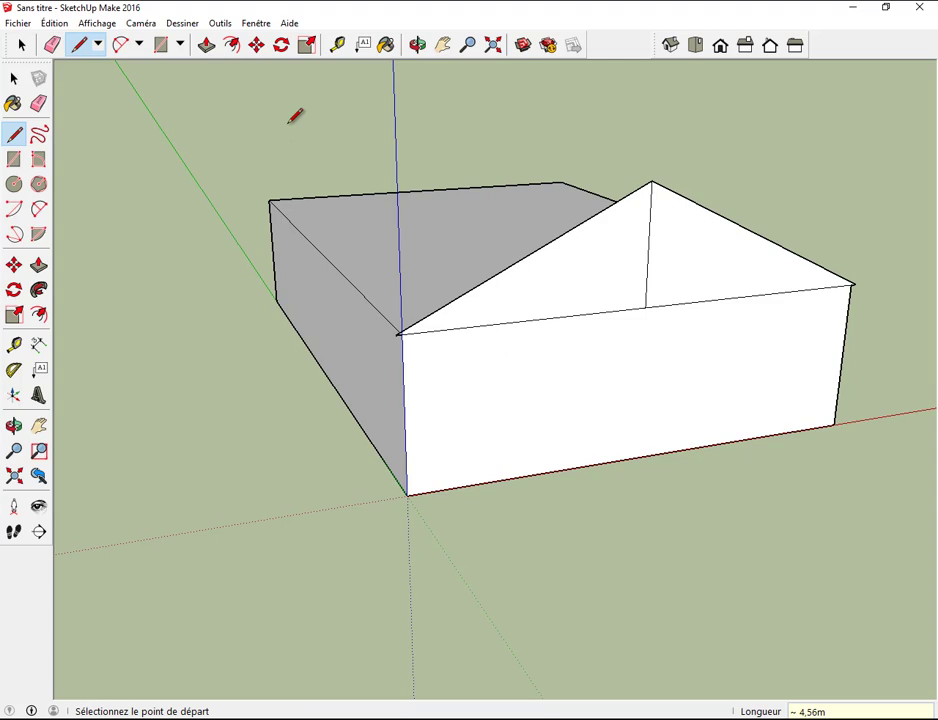
# Erase the gable's middle vertical line
pyautogui.click(52, 44)
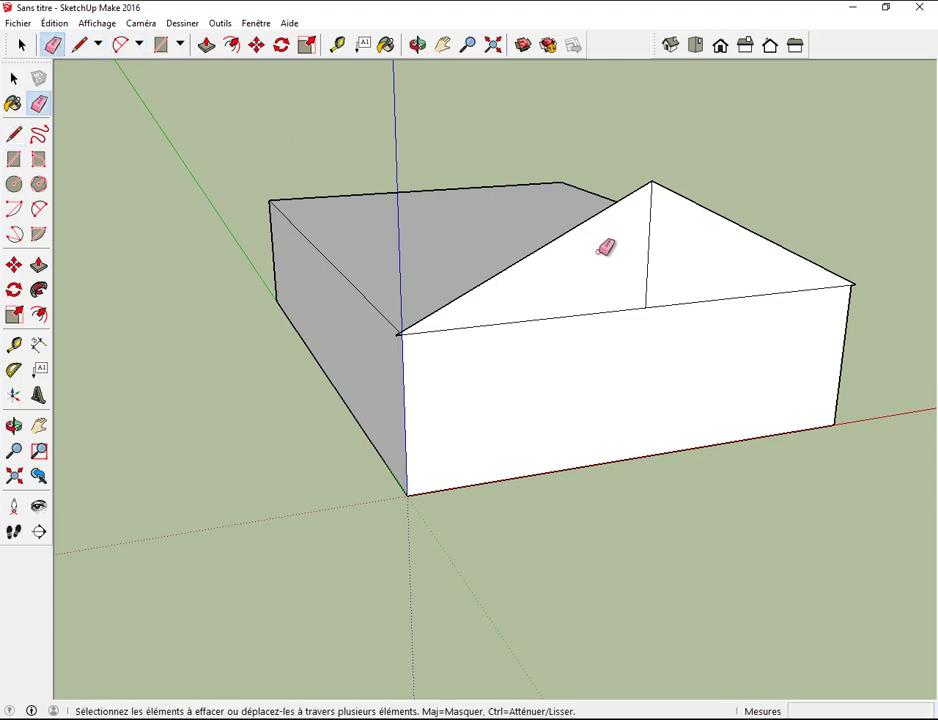
pyautogui.click(652, 242)
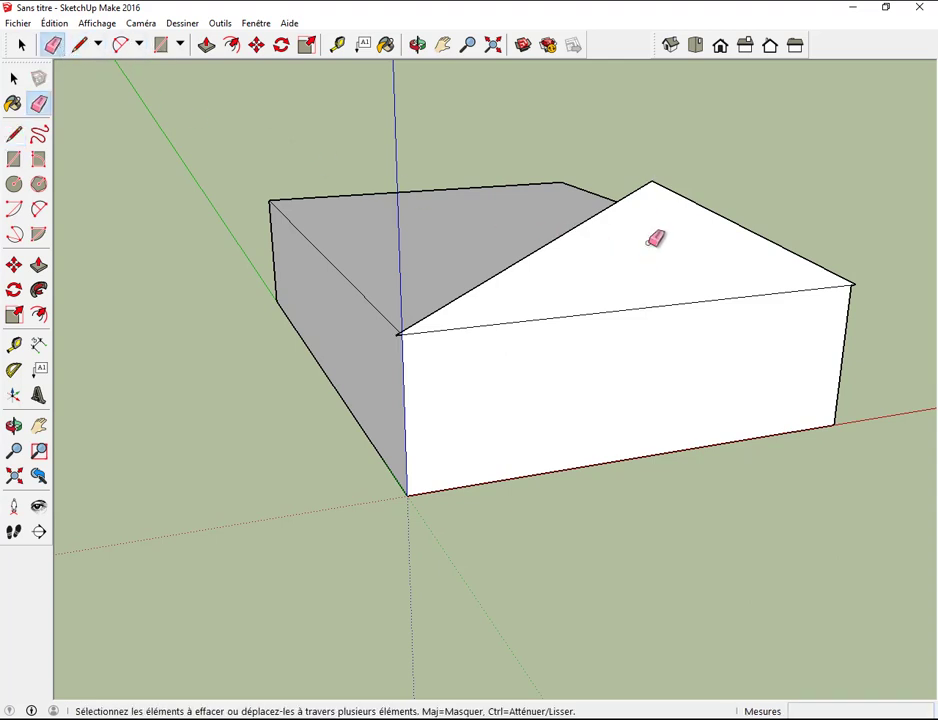
pyautogui.click(417, 44)
# Push/pull the triangular gable face 12 m along the box
pyautogui.moveTo(492, 84)
pyautogui.mouseDown()
pyautogui.moveTo(698, 150)
pyautogui.moveTo(430, 190)
pyautogui.mouseUp()
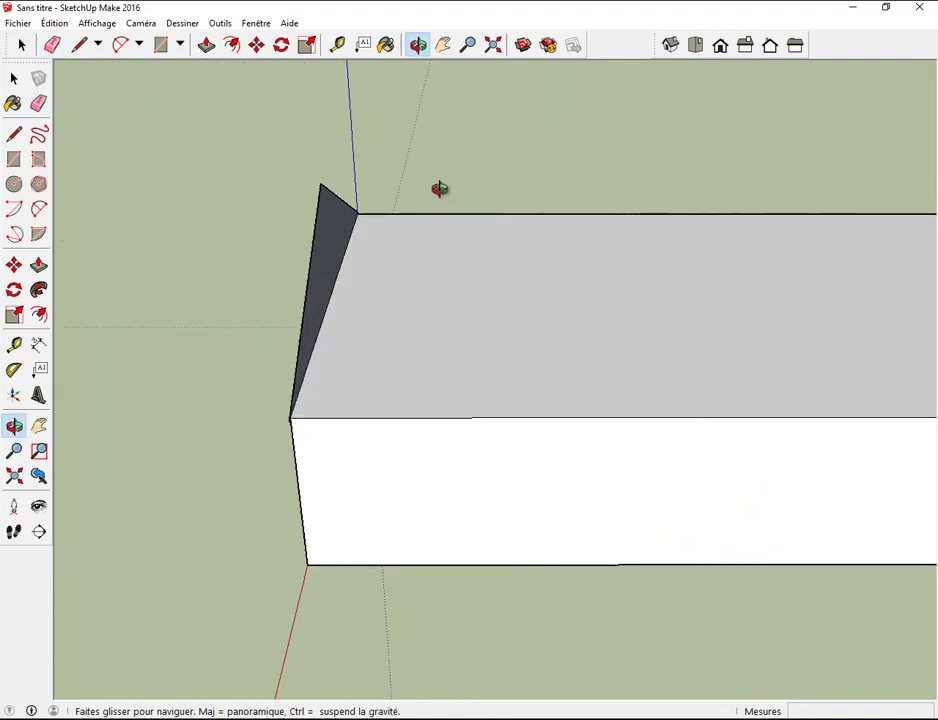
pyautogui.click(207, 44)
pyautogui.click(325, 215)
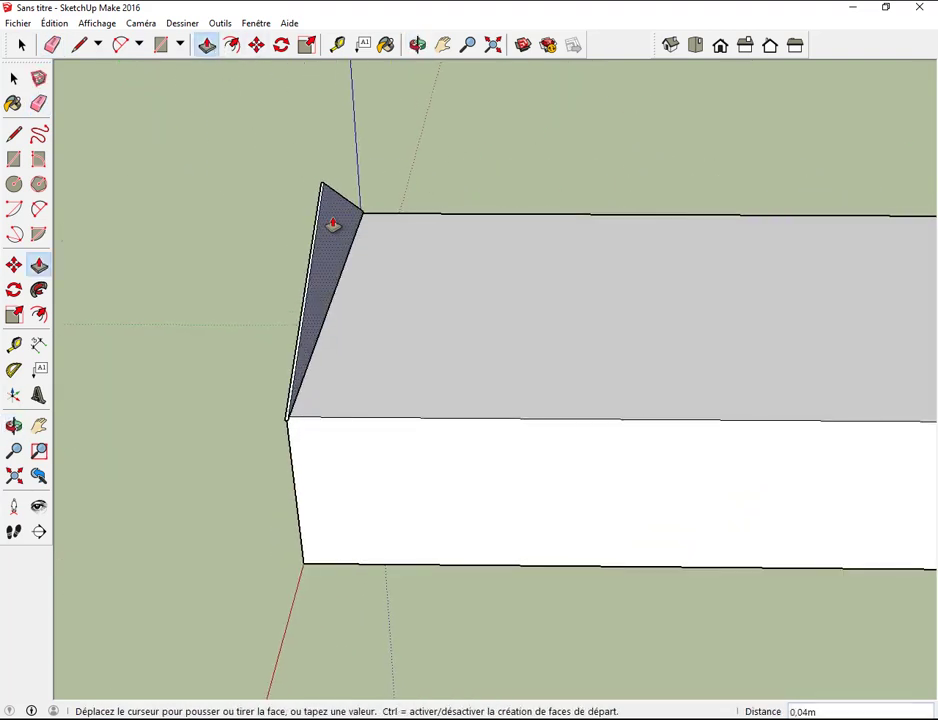
pyautogui.click(354, 229)
pyautogui.write('12')
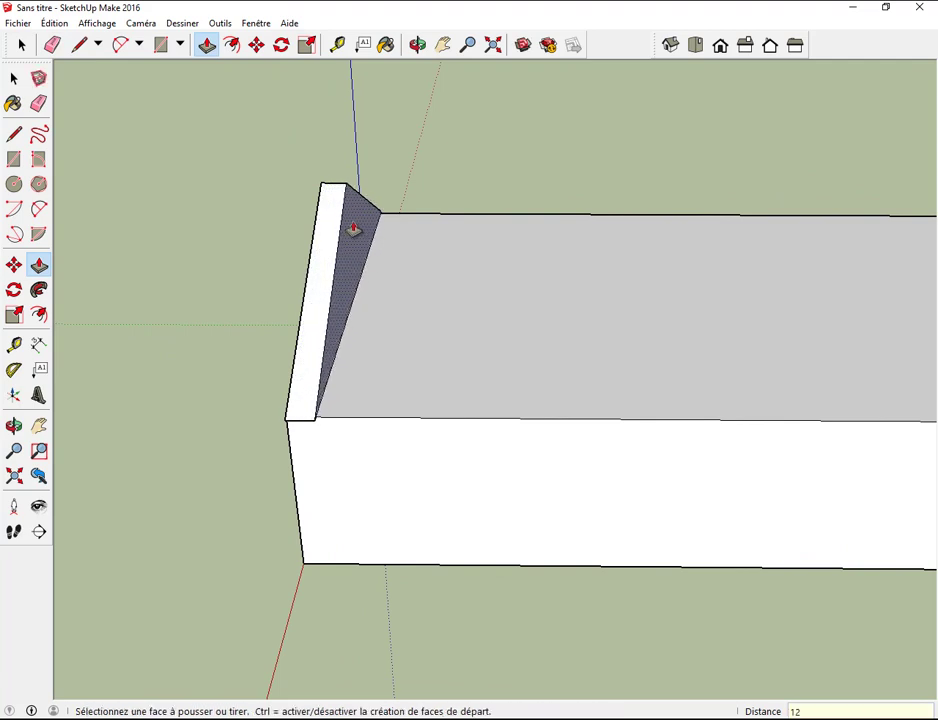
pyautogui.press('Return')
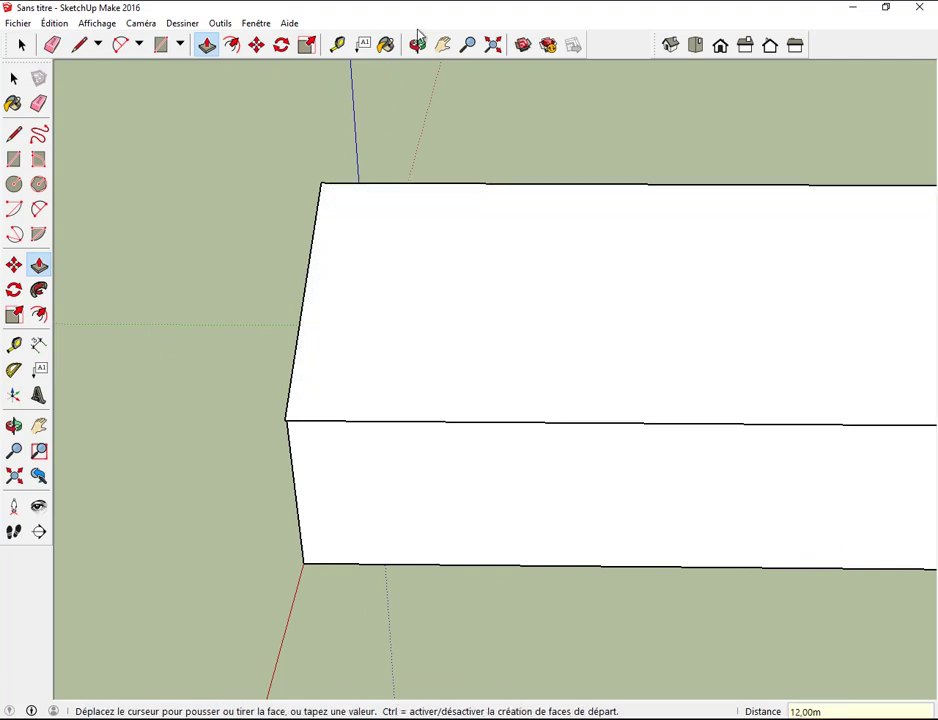
# Orbit and zoom to inspect the house with its new pitched roof
pyautogui.click(418, 44)
pyautogui.moveTo(412, 65)
pyautogui.mouseDown()
pyautogui.moveTo(396, 144)
pyautogui.moveTo(250, 150)
pyautogui.moveTo(398, 155)
pyautogui.moveTo(444, 168)
pyautogui.moveTo(590, 270)
pyautogui.moveTo(552, 126)
pyautogui.moveTo(576, 80)
pyautogui.mouseUp()
pyautogui.scroll(3, 599, 293)
pyautogui.scroll(3, 603, 207)
pyautogui.scroll(2, 603, 207)
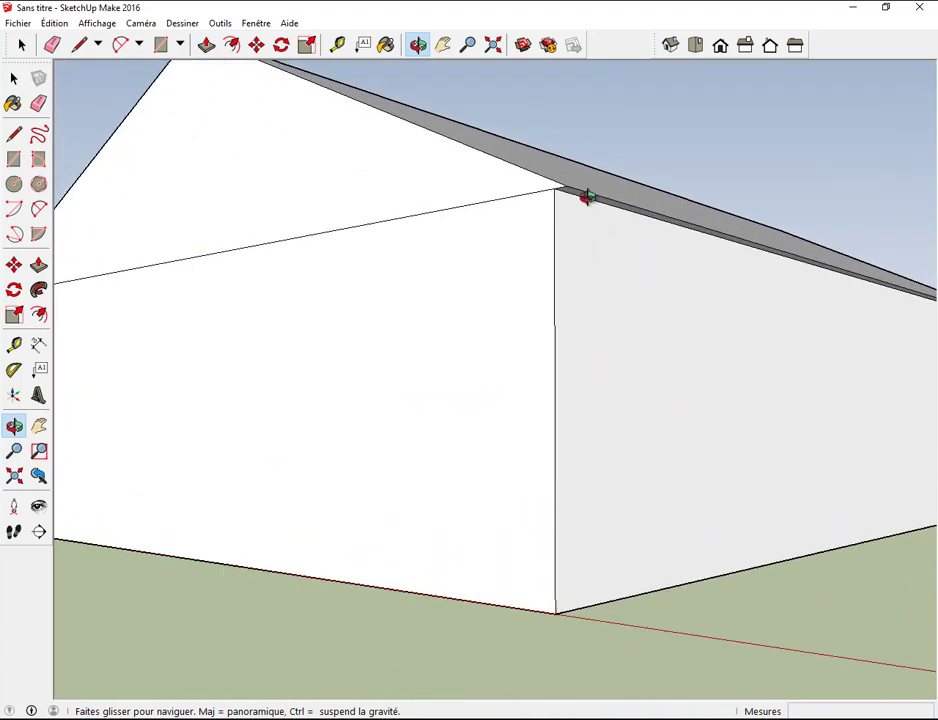
pyautogui.scroll(-3, 576, 224)
pyautogui.moveTo(475, 147)
pyautogui.mouseDown()
pyautogui.moveTo(521, 155)
pyautogui.moveTo(595, 237)
pyautogui.moveTo(168, 184)
pyautogui.moveTo(515, 238)
pyautogui.mouseUp()
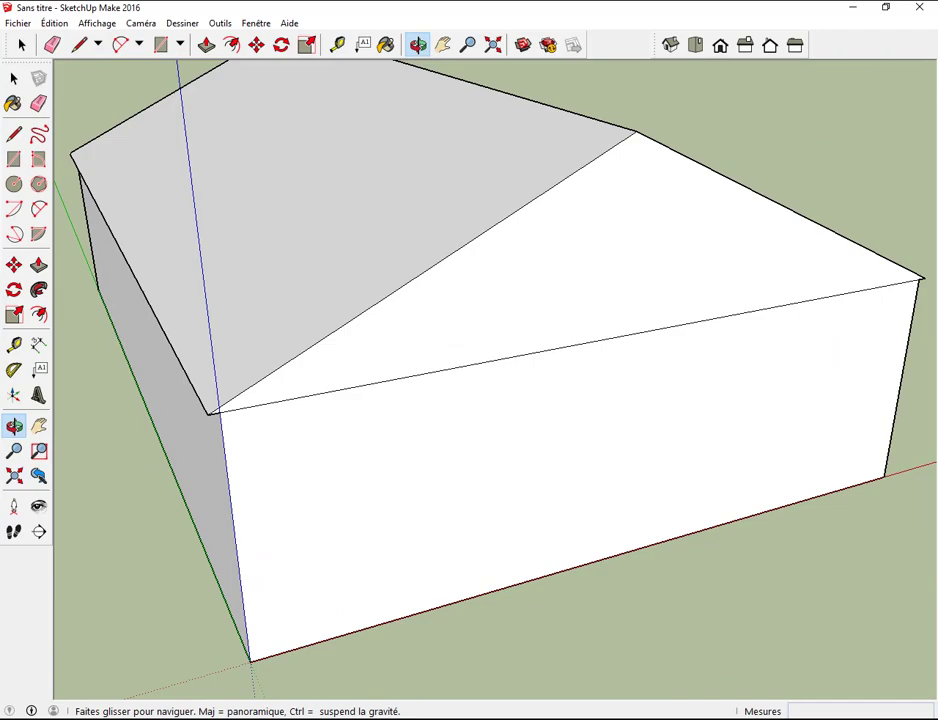
pyautogui.hotkey('alt', 'Tab')
# Scroll the PDF guide to page 3's step for extruding the roof edge 0,2 m
pyautogui.scroll(-4, 323, 487)
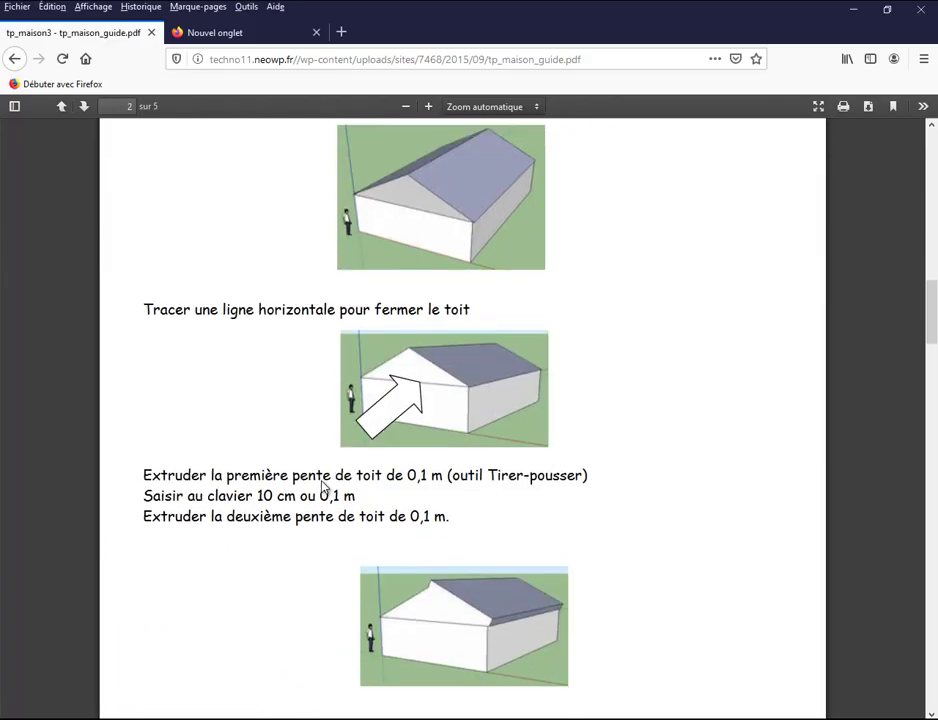
pyautogui.scroll(-1, 323, 487)
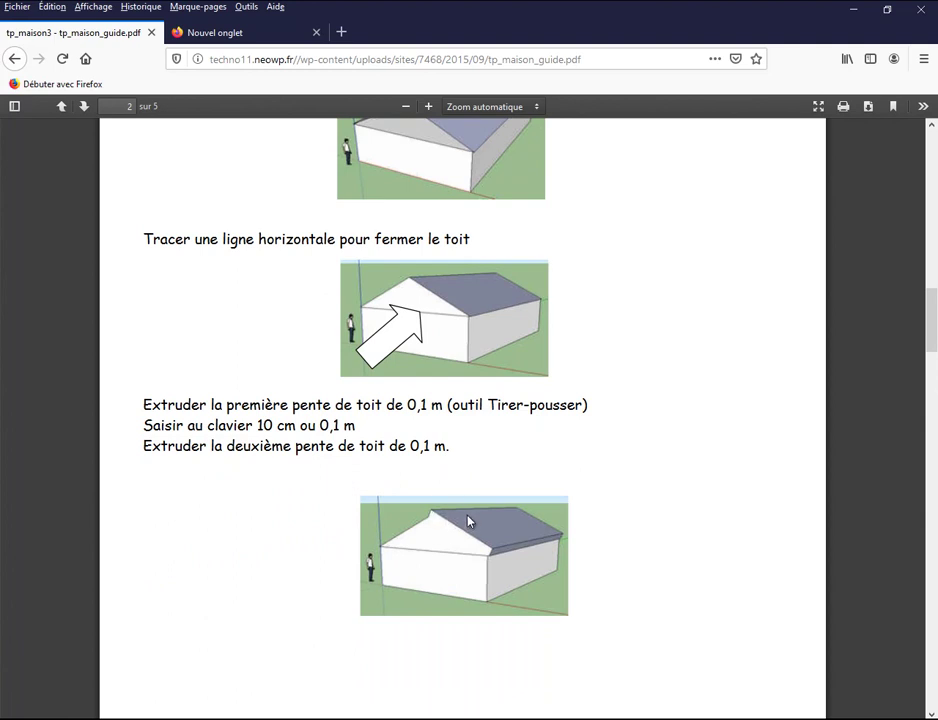
pyautogui.scroll(-3, 468, 520)
pyautogui.scroll(-3, 486, 436)
pyautogui.scroll(-3, 486, 383)
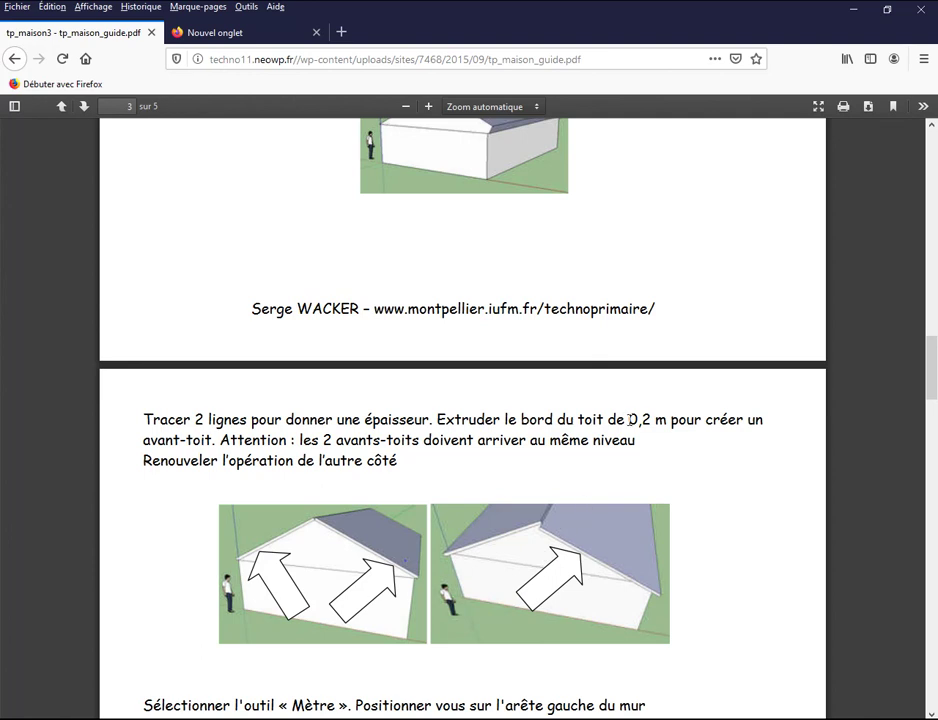
pyautogui.scroll(-1, 638, 380)
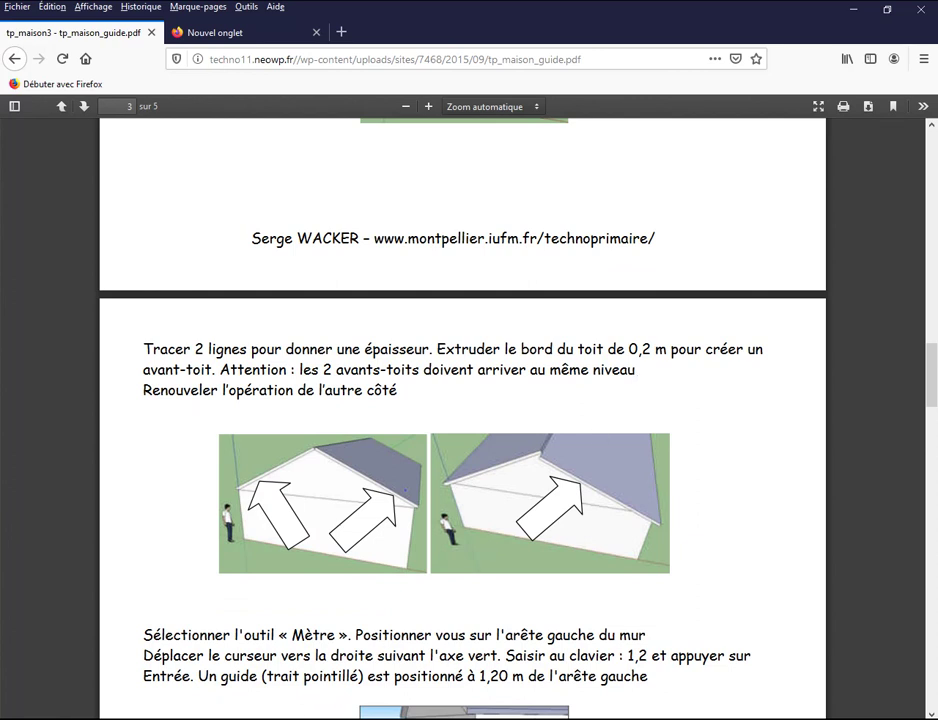
pyautogui.hotkey('alt', 'Tab')
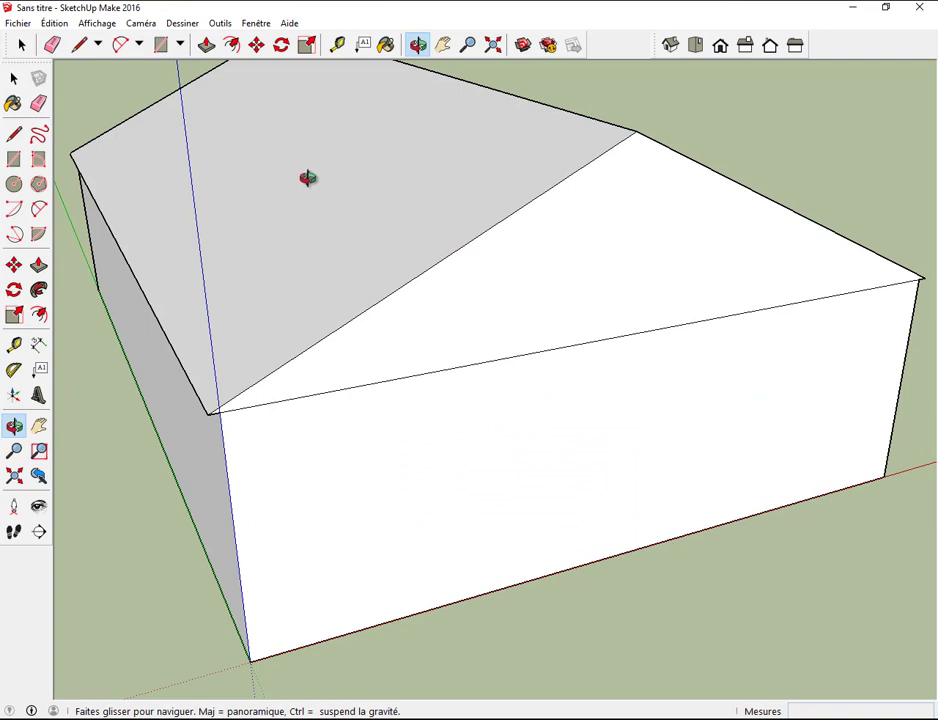
# Thicken the first roof slope by 0,1 m and draw an edge-strip line from gable corner to ridge
pyautogui.click(206, 44)
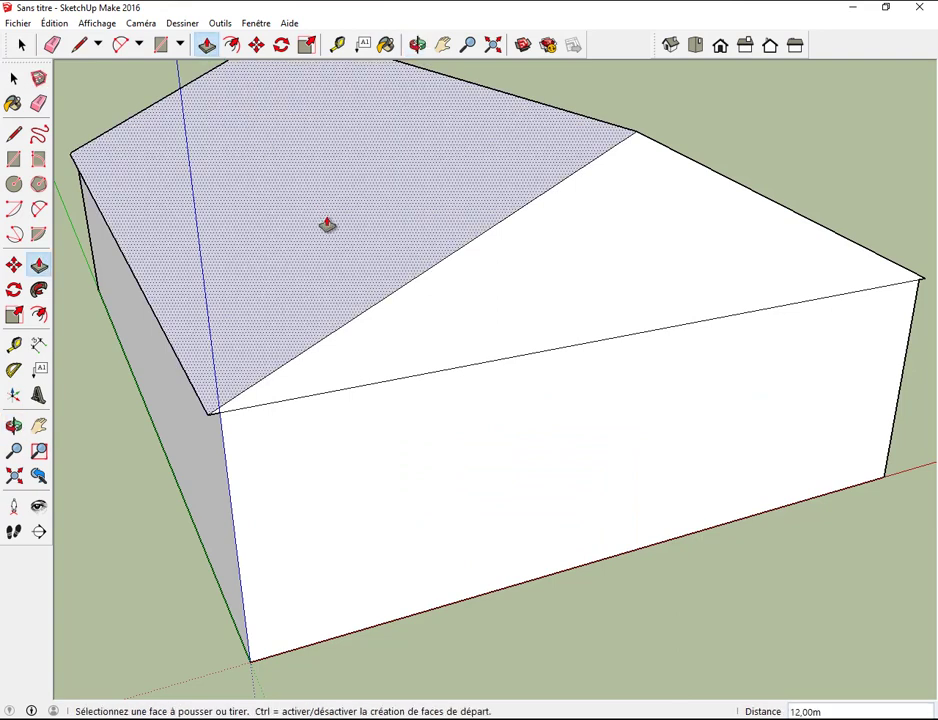
pyautogui.click(327, 224)
pyautogui.click(320, 235)
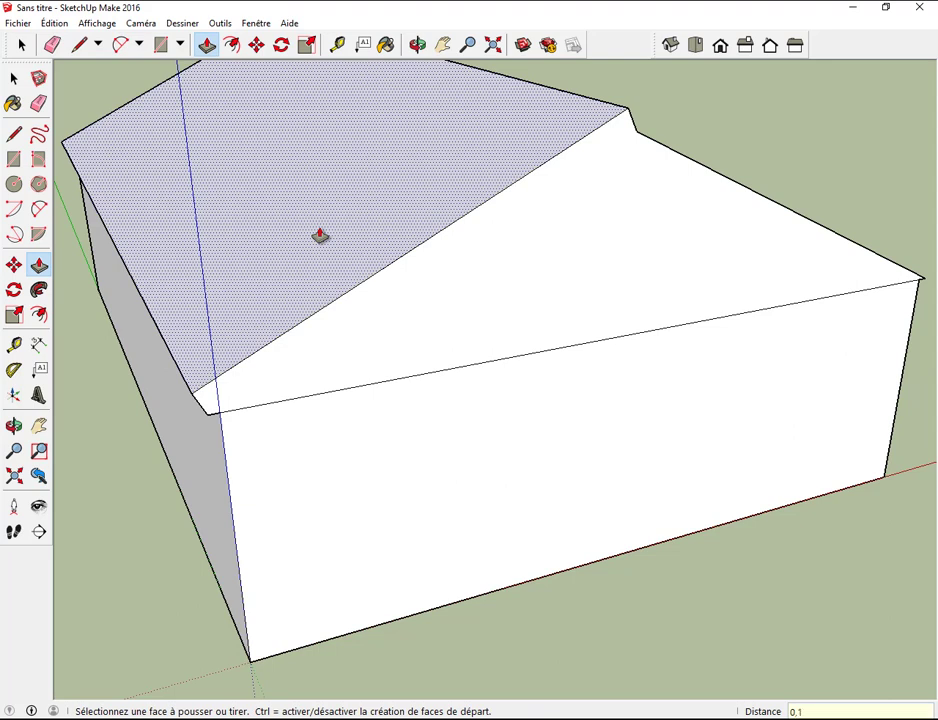
pyautogui.click(320, 235)
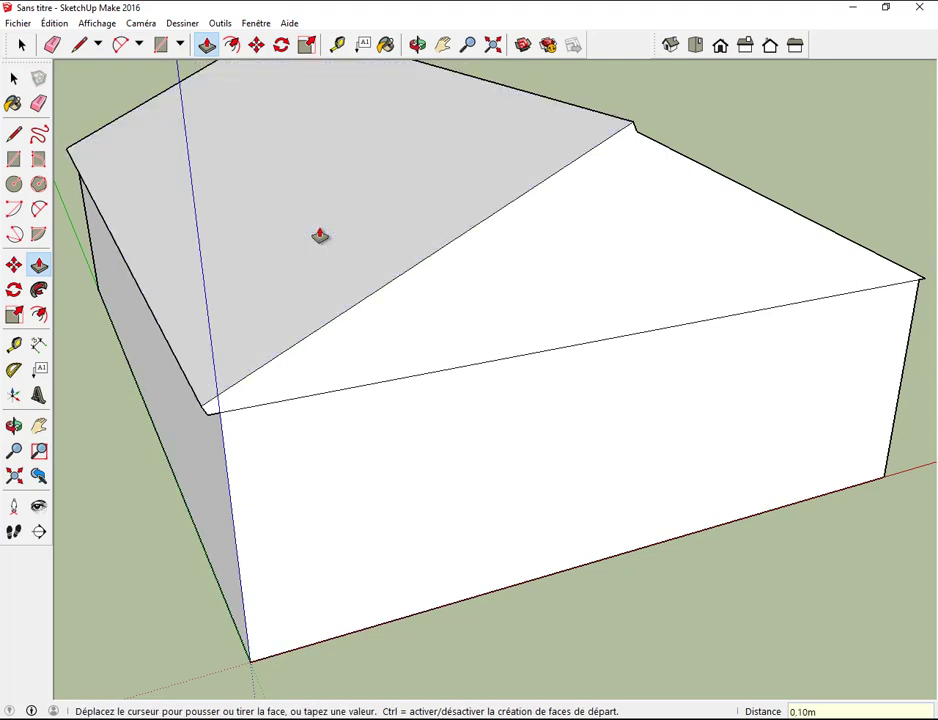
pyautogui.click(79, 44)
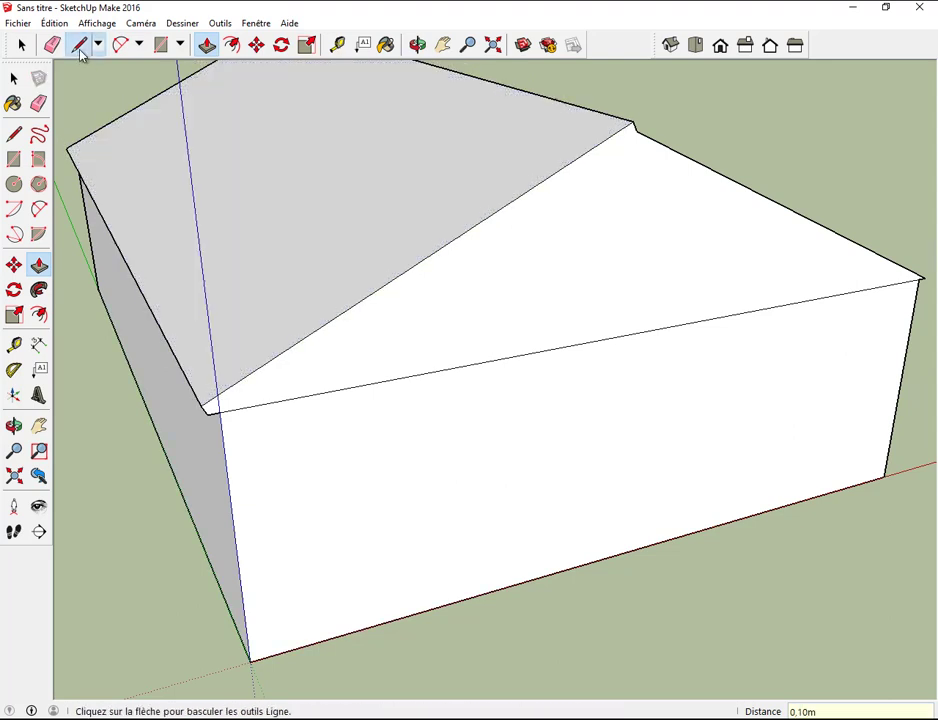
pyautogui.click(207, 412)
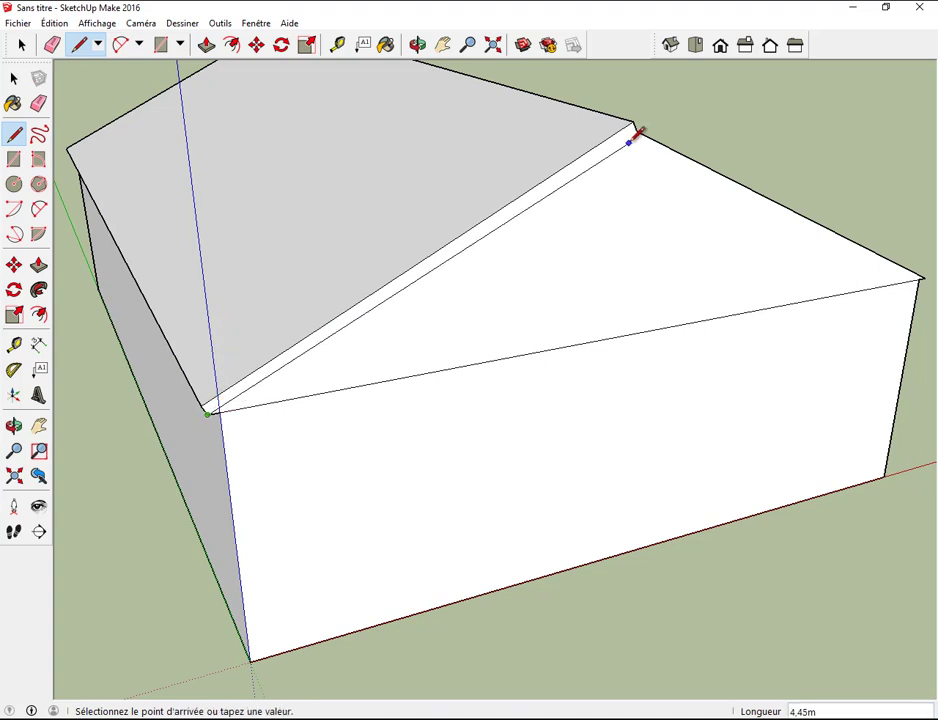
pyautogui.click(633, 135)
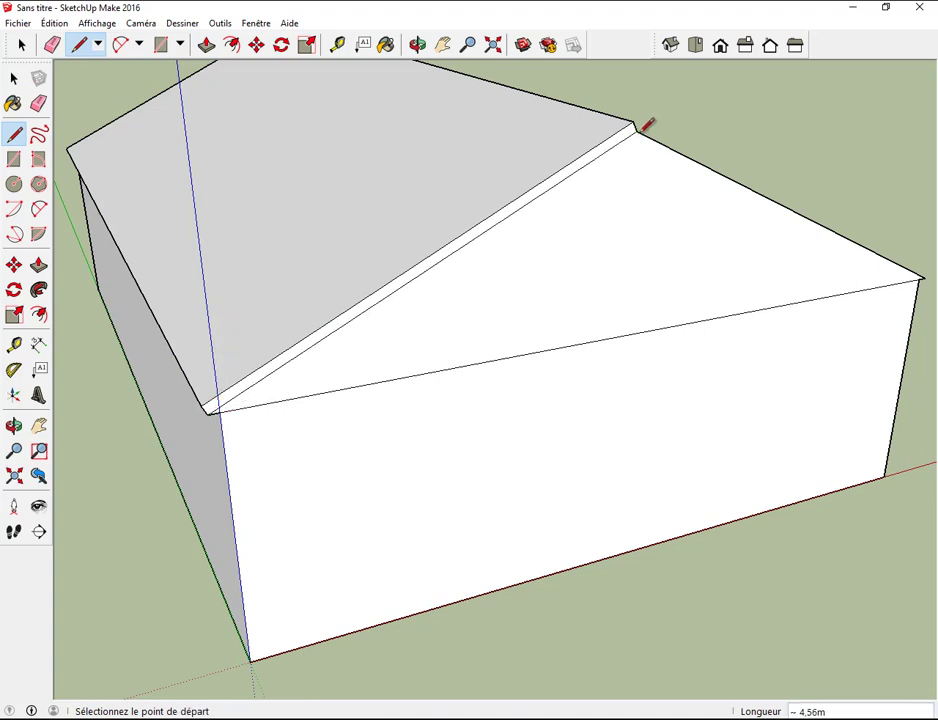
# Thicken the second roof slope by 0,1 m and mark its edge strip with a line
pyautogui.click(417, 44)
pyautogui.moveTo(779, 103)
pyautogui.mouseDown()
pyautogui.moveTo(513, 170)
pyautogui.moveTo(454, 165)
pyautogui.mouseUp()
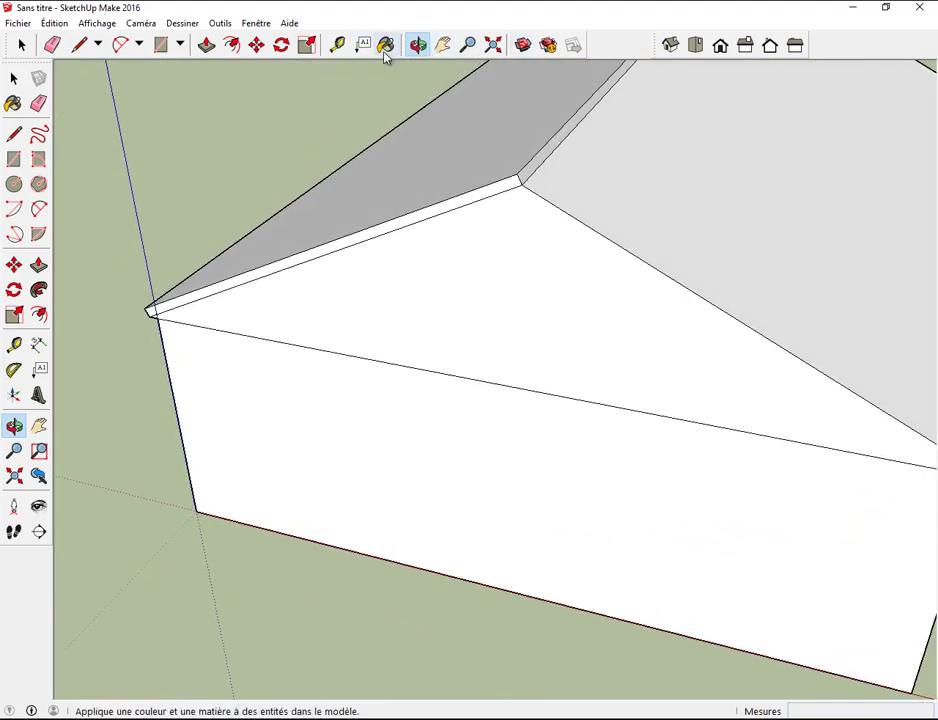
pyautogui.click(443, 44)
pyautogui.moveTo(870, 238); pyautogui.dragTo(690, 226)
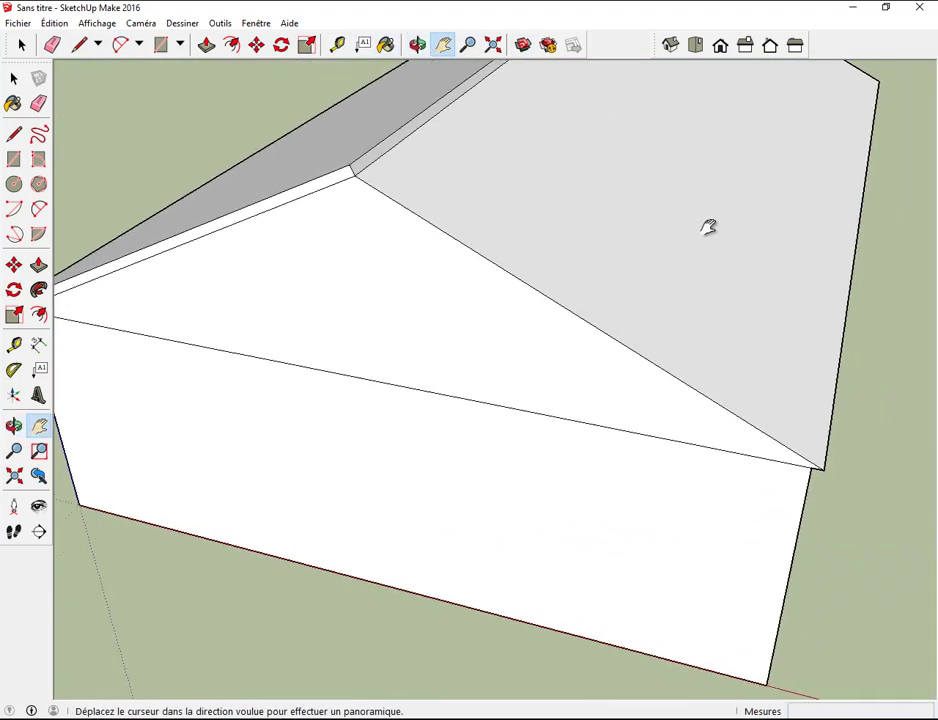
pyautogui.click(206, 44)
pyautogui.moveTo(555, 253); pyautogui.dragTo(563, 237)
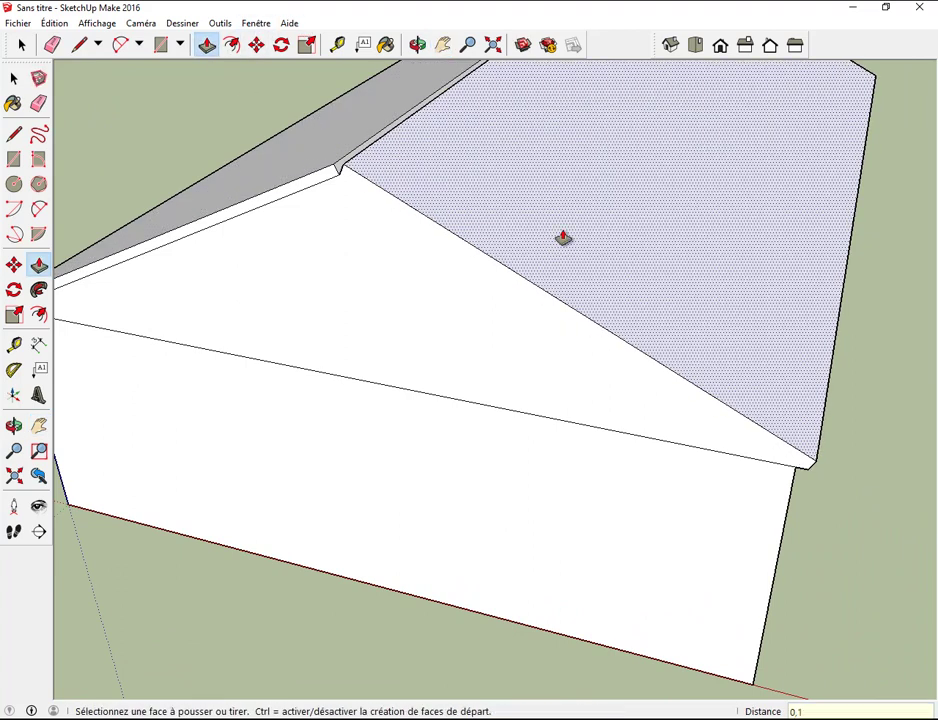
pyautogui.click(563, 237)
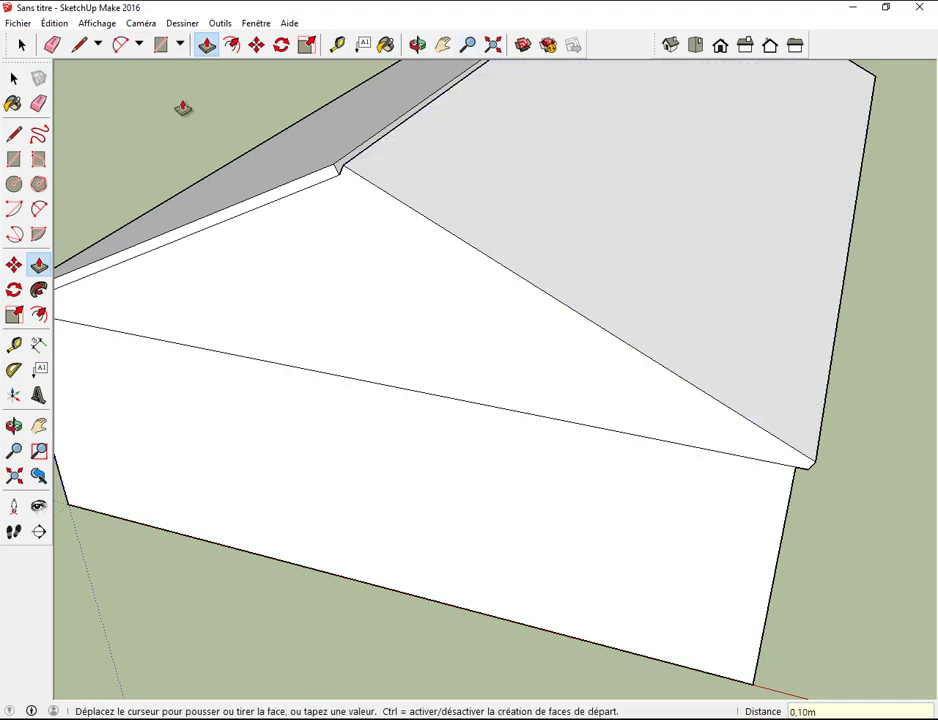
pyautogui.click(79, 44)
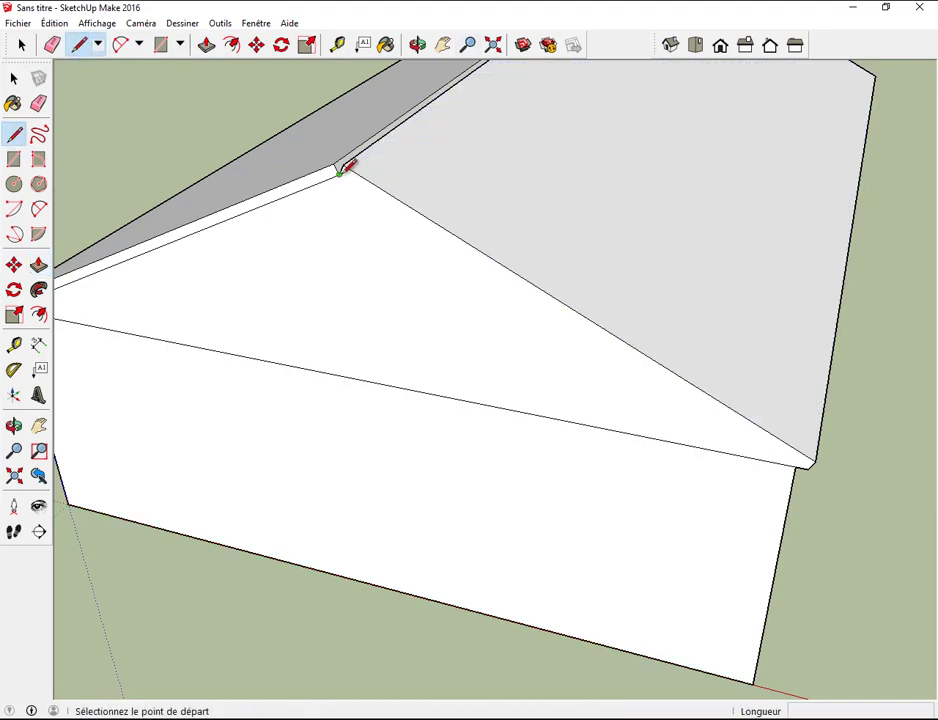
pyautogui.click(340, 172)
pyautogui.click(813, 462)
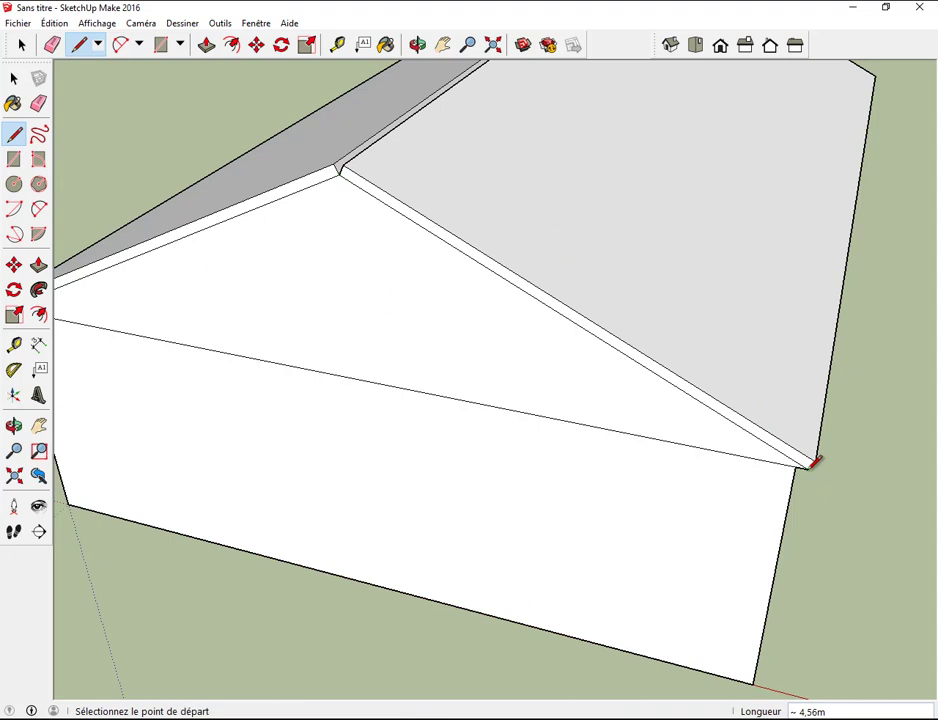
# Pull both roof edge strips out 0,20 m into overhanging eaves
pyautogui.click(23, 46)
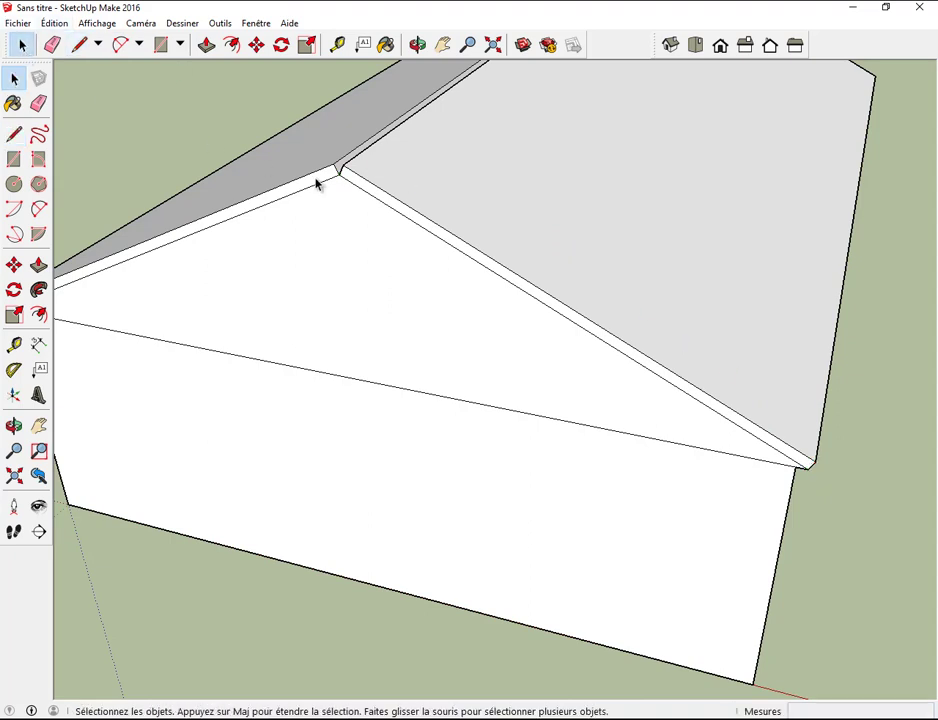
pyautogui.click(367, 192)
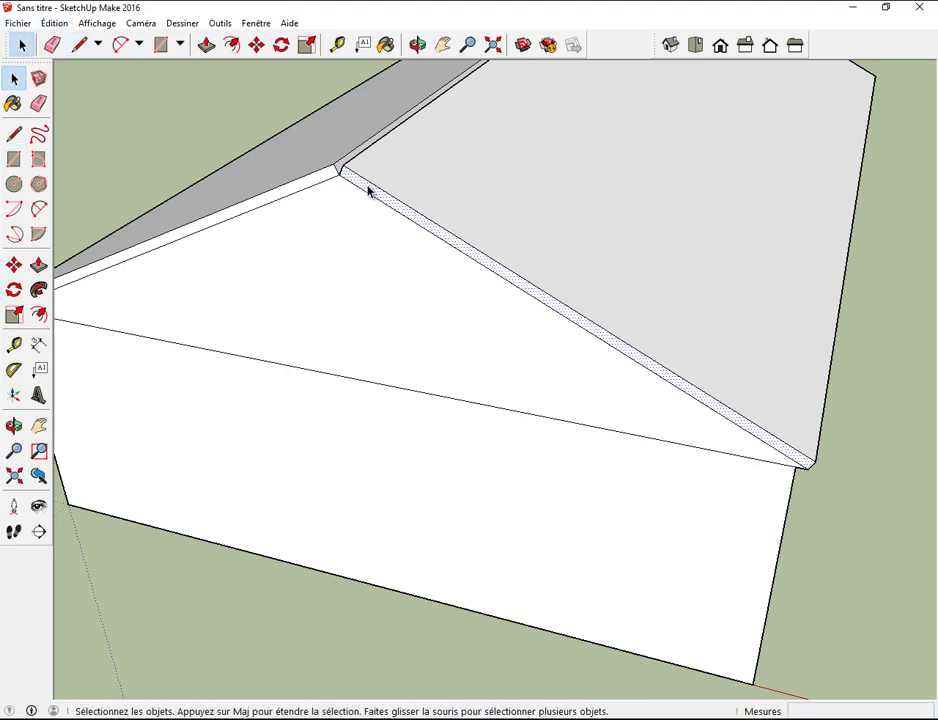
pyautogui.click(206, 45)
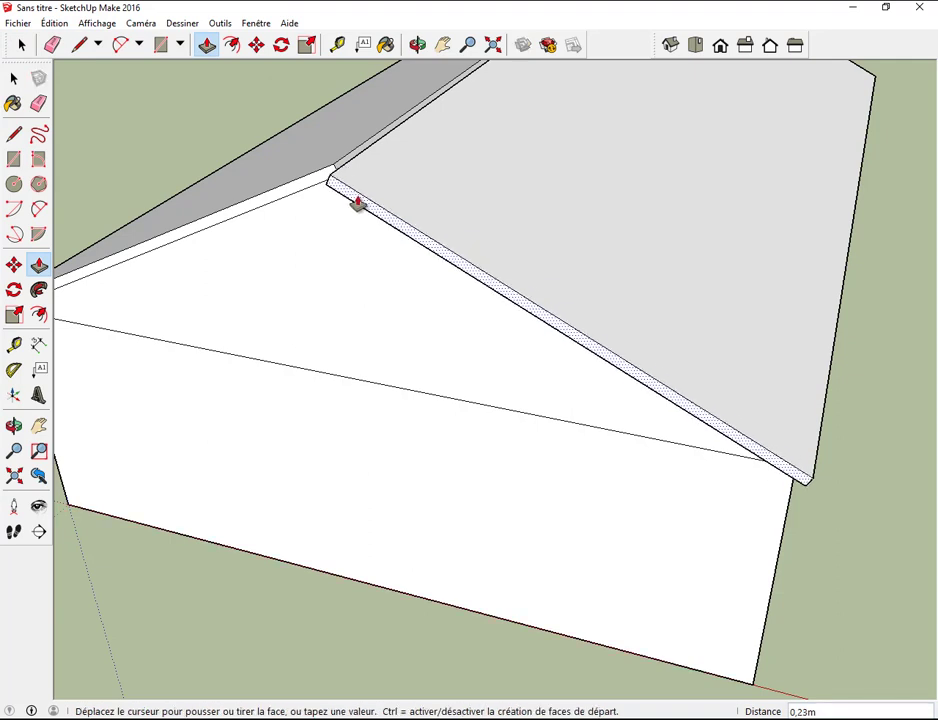
pyautogui.click(377, 204)
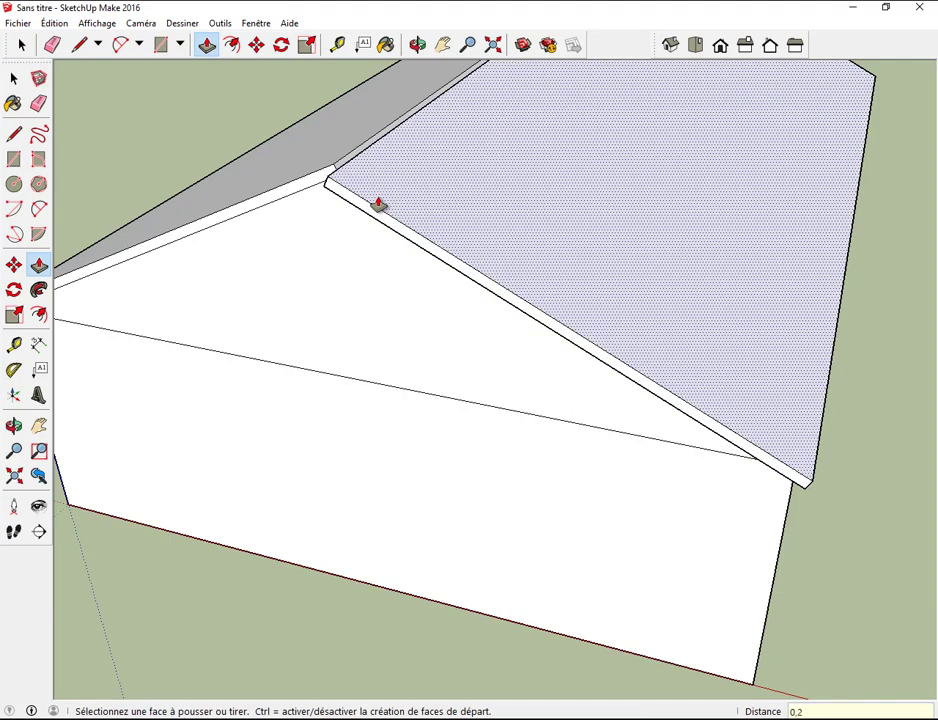
pyautogui.press('Return')
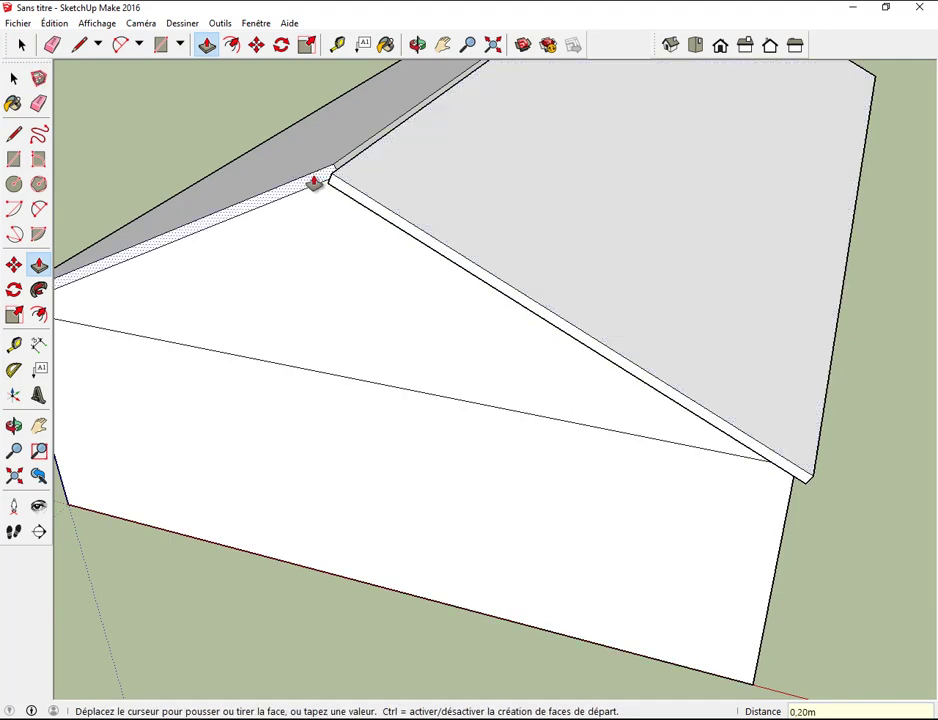
pyautogui.press('Escape')
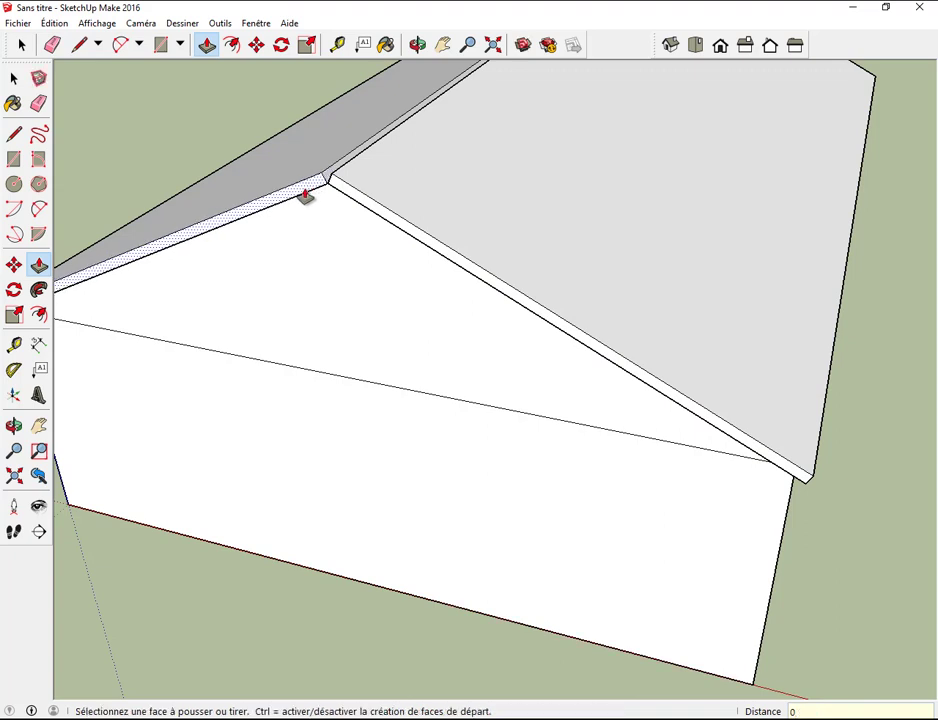
pyautogui.write(',2')
pyautogui.click(305, 196)
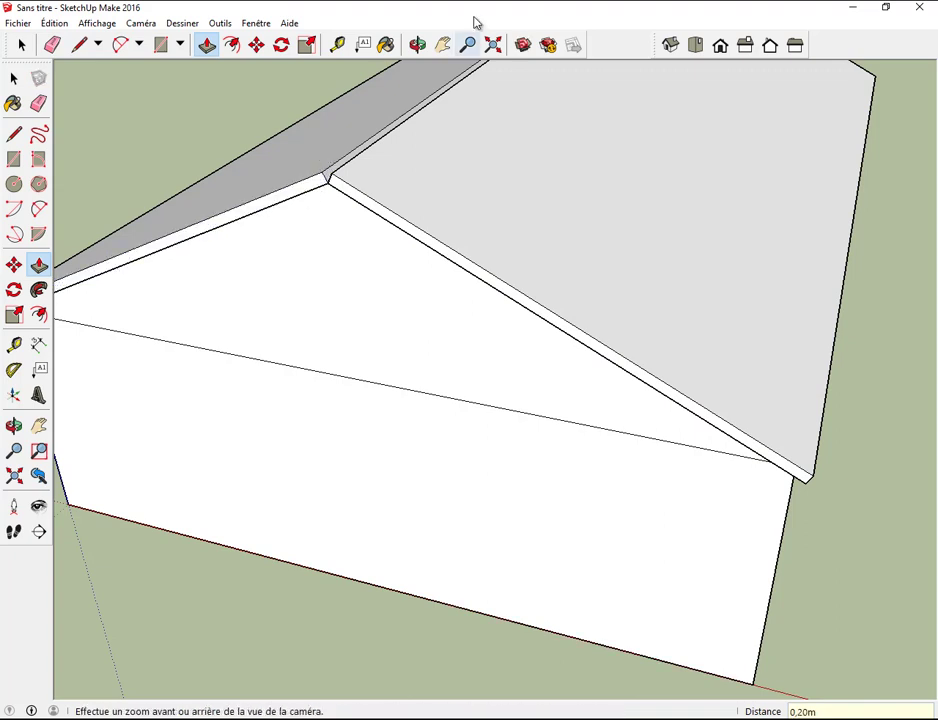
# Orbit to check the eaves against the sky
pyautogui.click(443, 44)
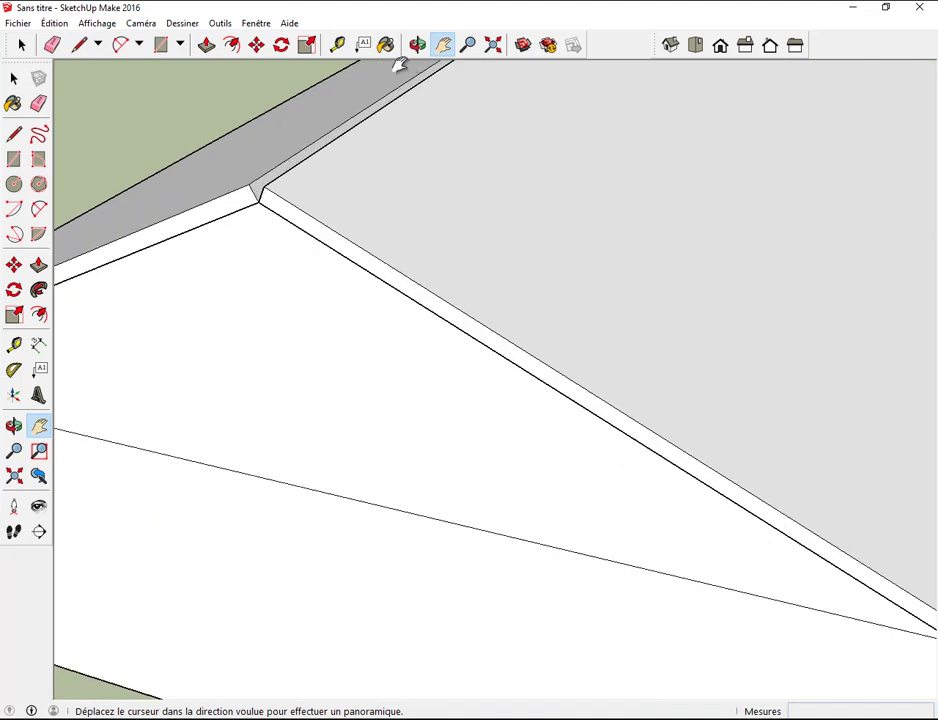
pyautogui.click(386, 44)
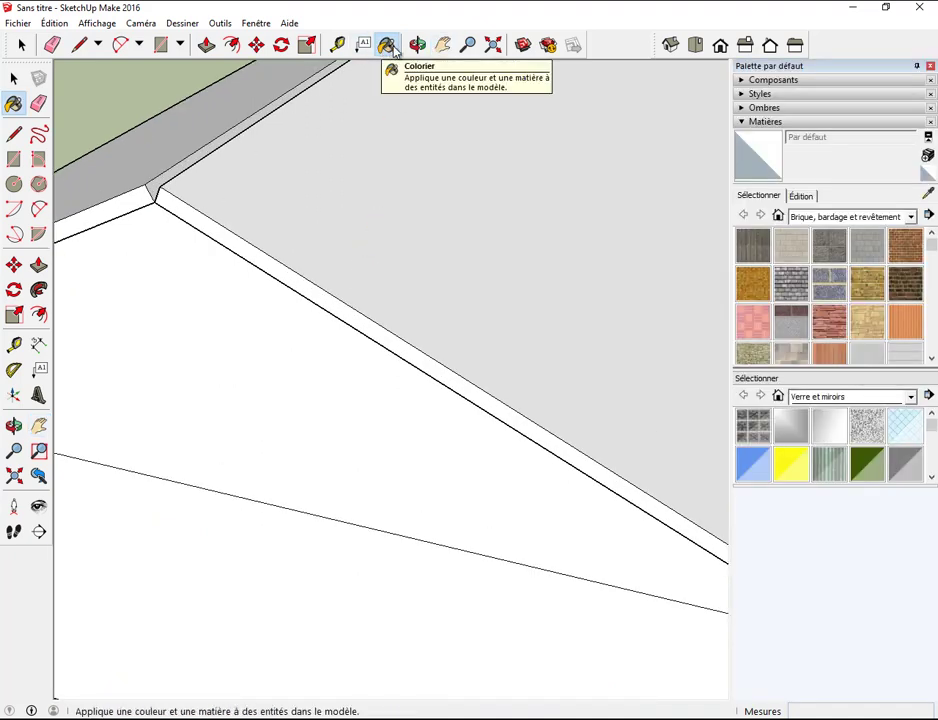
pyautogui.click(418, 44)
pyautogui.moveTo(331, 230)
pyautogui.mouseDown()
pyautogui.moveTo(311, 204)
pyautogui.moveTo(304, 237)
pyautogui.moveTo(304, 168)
pyautogui.moveTo(360, 260)
pyautogui.moveTo(546, 333)
pyautogui.moveTo(463, 352)
pyautogui.moveTo(379, 287)
pyautogui.mouseUp()
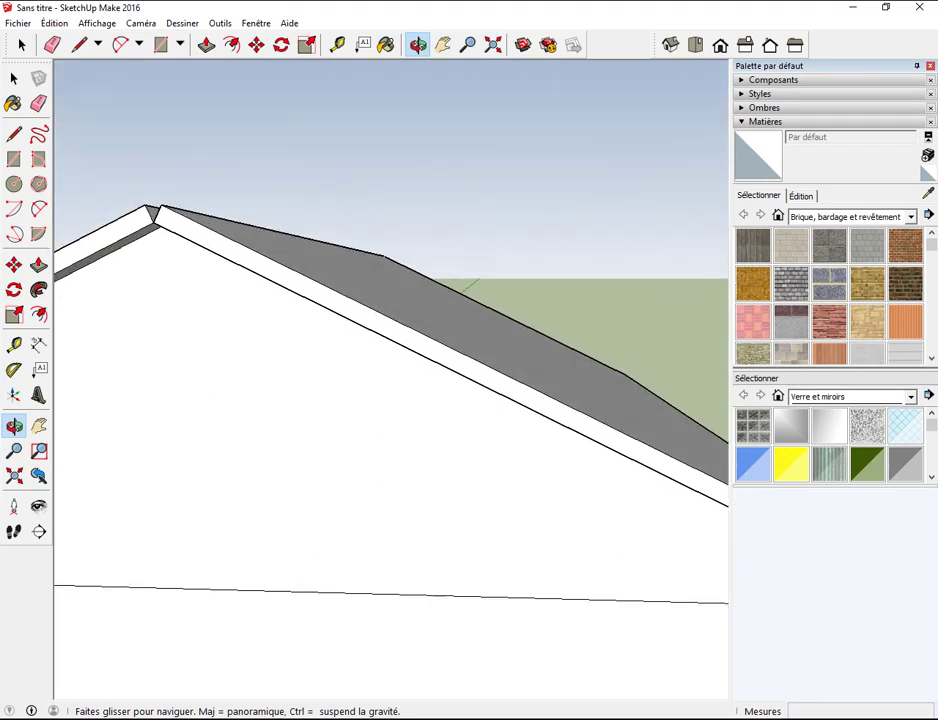
pyautogui.hotkey('alt', 'Tab')
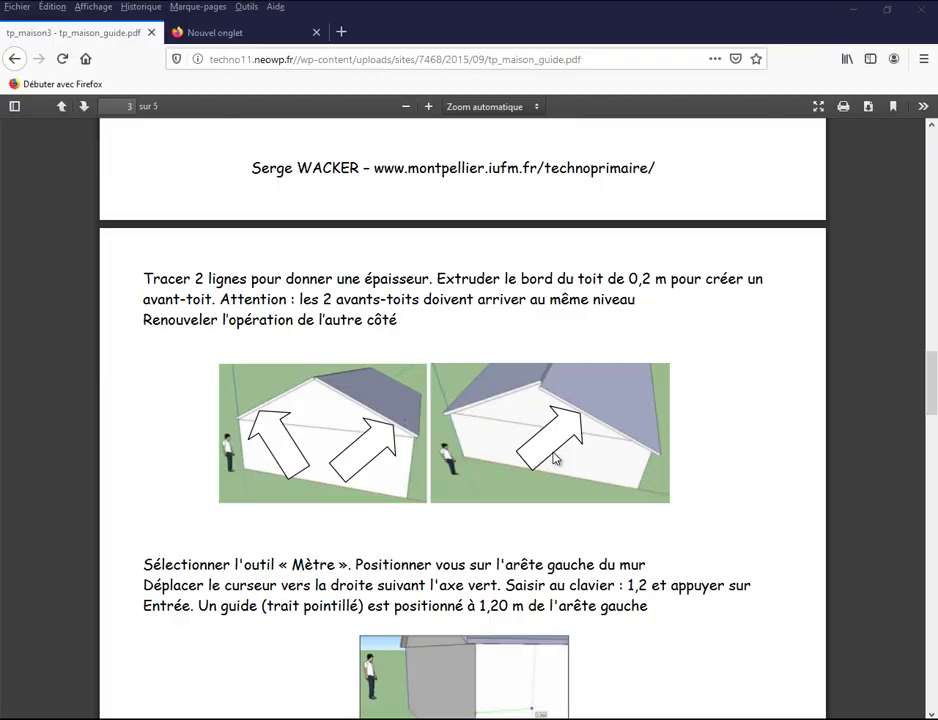
# Scroll the PDF to the vertical-guide spacing ruler, then bring SketchUp back in front
pyautogui.scroll(-3, 556, 458)
pyautogui.scroll(-2, 556, 458)
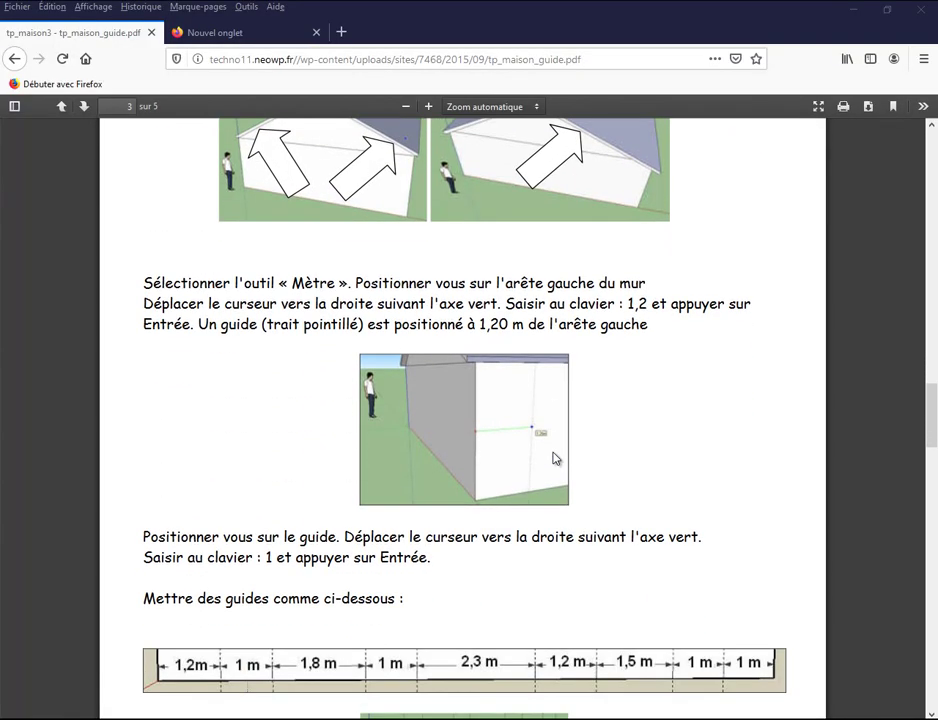
pyautogui.scroll(-1, 556, 458)
pyautogui.scroll(-1, 556, 458)
pyautogui.scroll(-2, 556, 458)
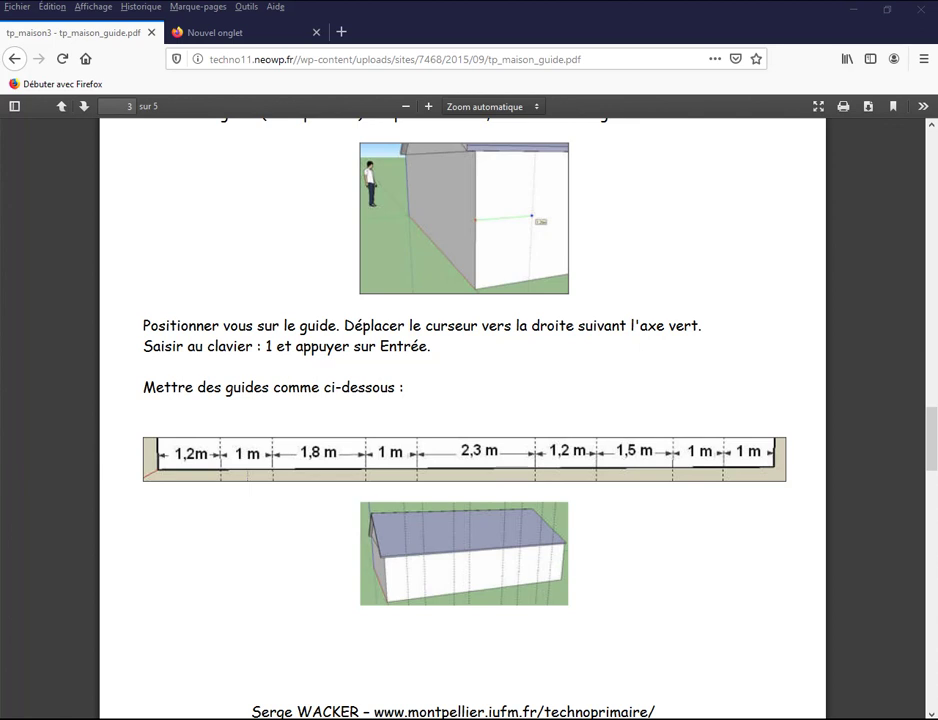
pyautogui.click(300, 660)
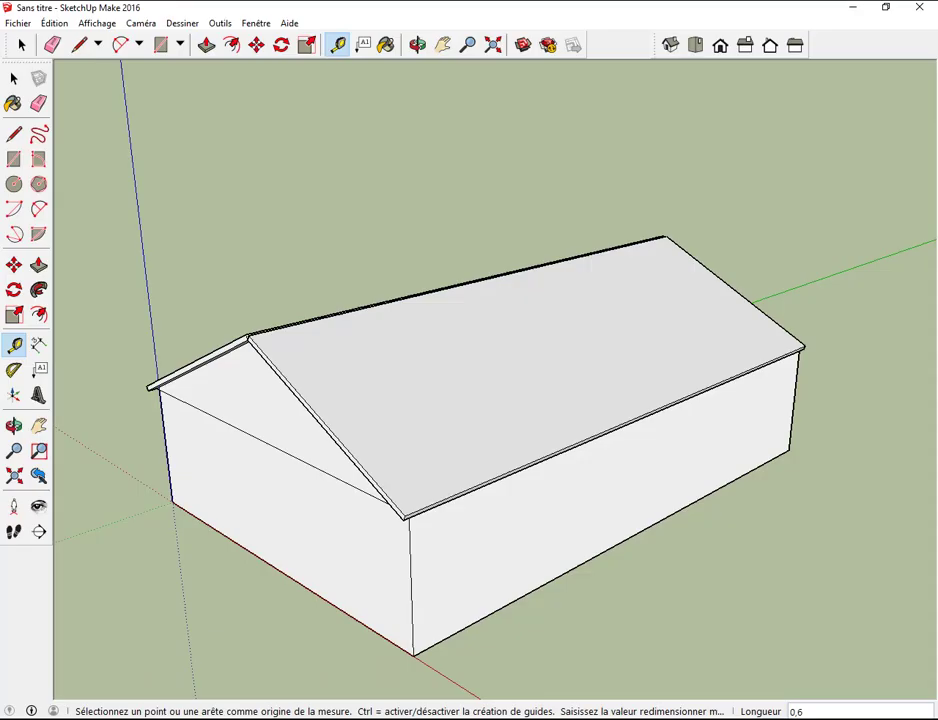
# Orbit to face the long wall and take a trial Tape Measure reading from its left edge
pyautogui.click(417, 45)
pyautogui.moveTo(616, 318)
pyautogui.mouseDown()
pyautogui.moveTo(540, 260)
pyautogui.moveTo(505, 165)
pyautogui.mouseUp()
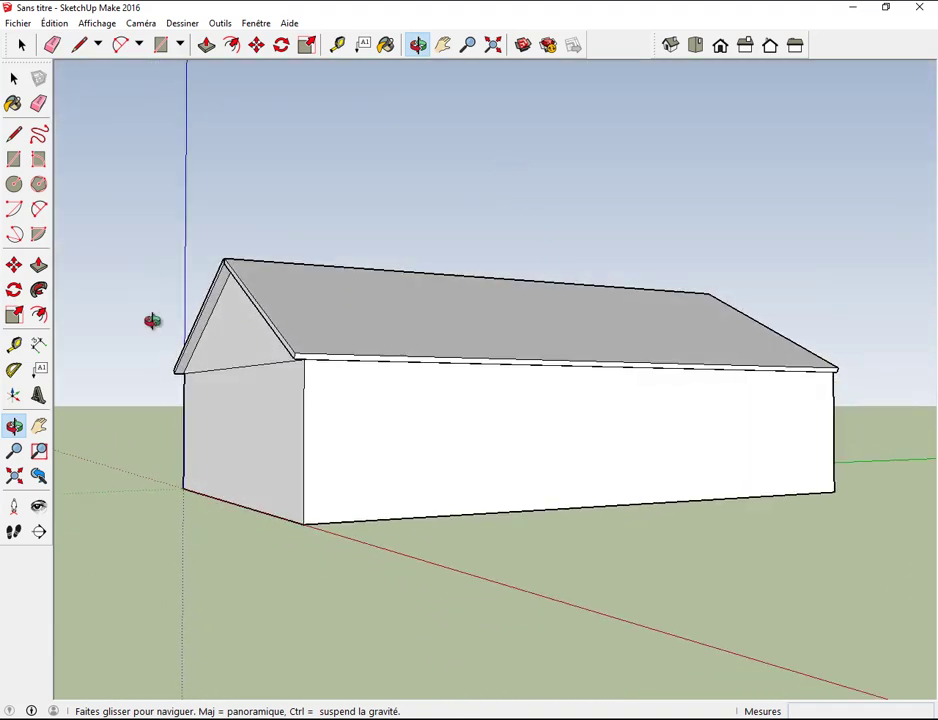
pyautogui.moveTo(152, 320); pyautogui.dragTo(304, 408)
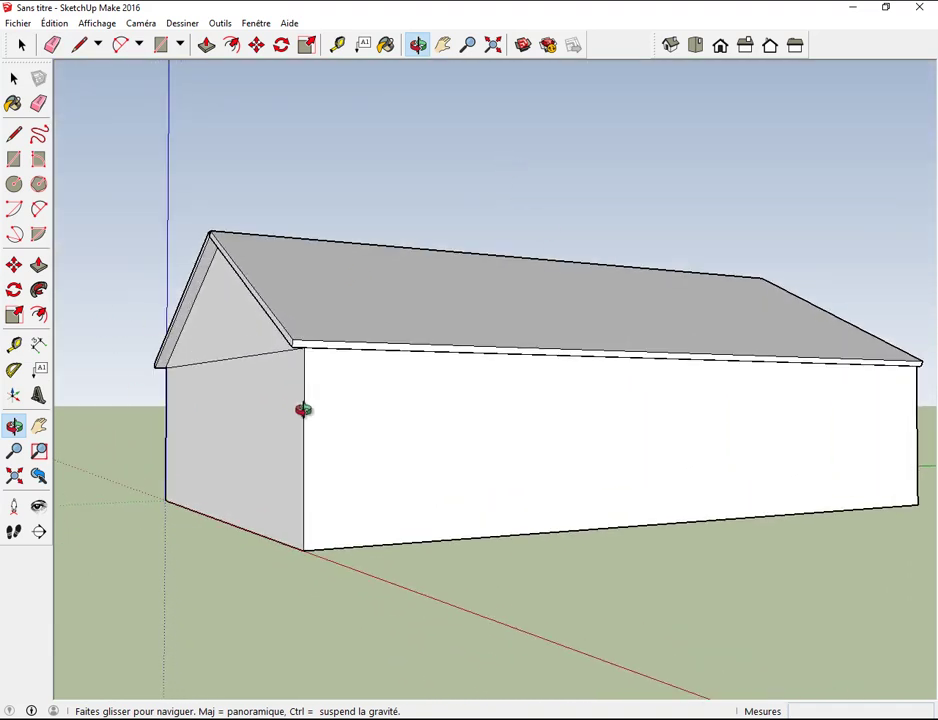
pyautogui.click(15, 346)
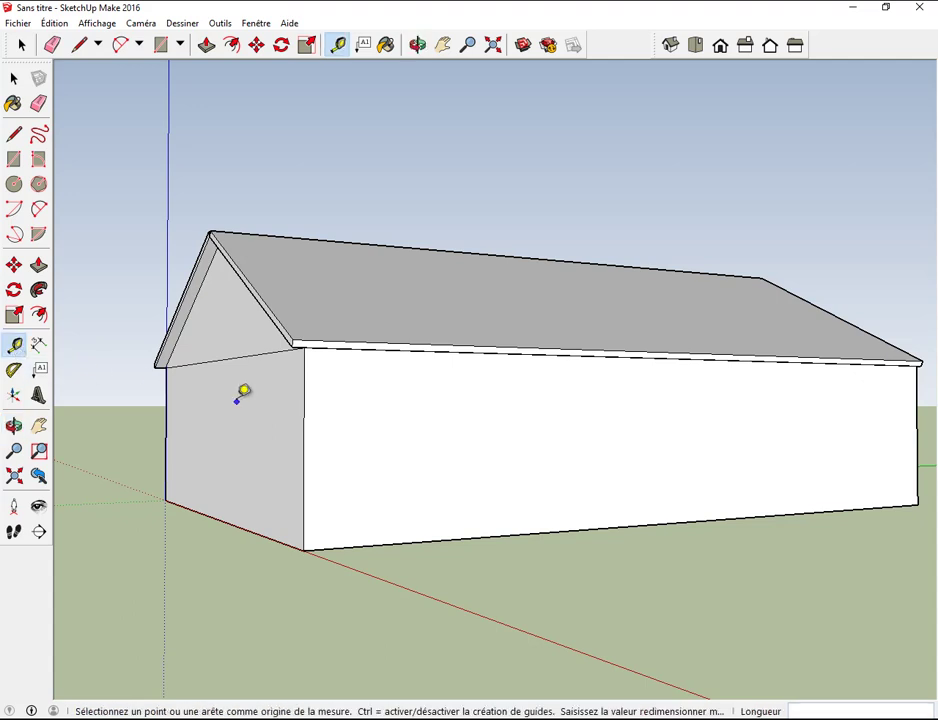
pyautogui.click(304, 416)
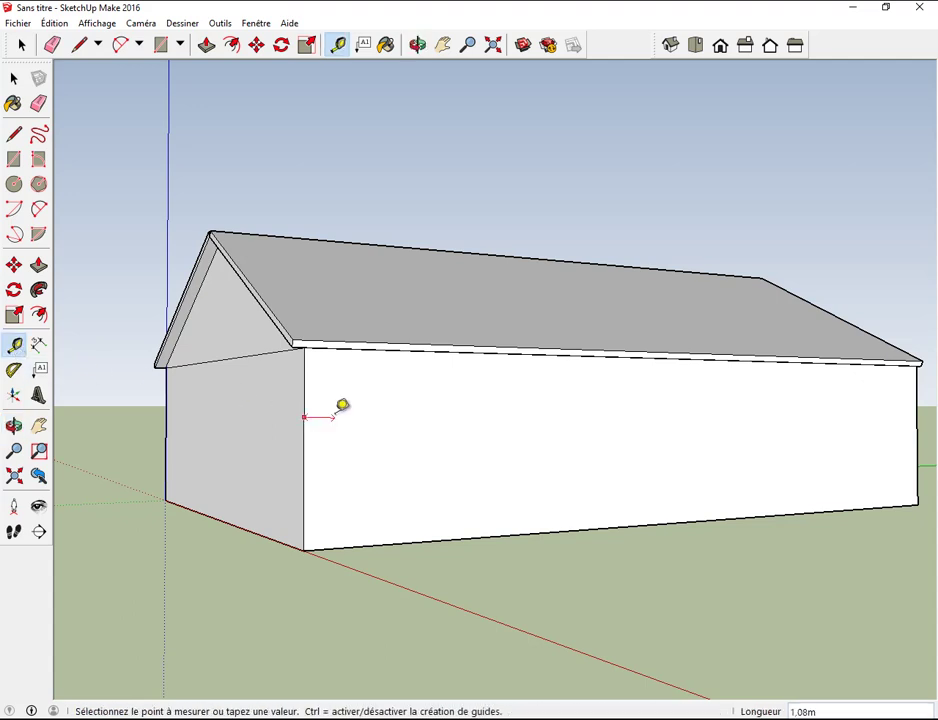
pyautogui.click(15, 345)
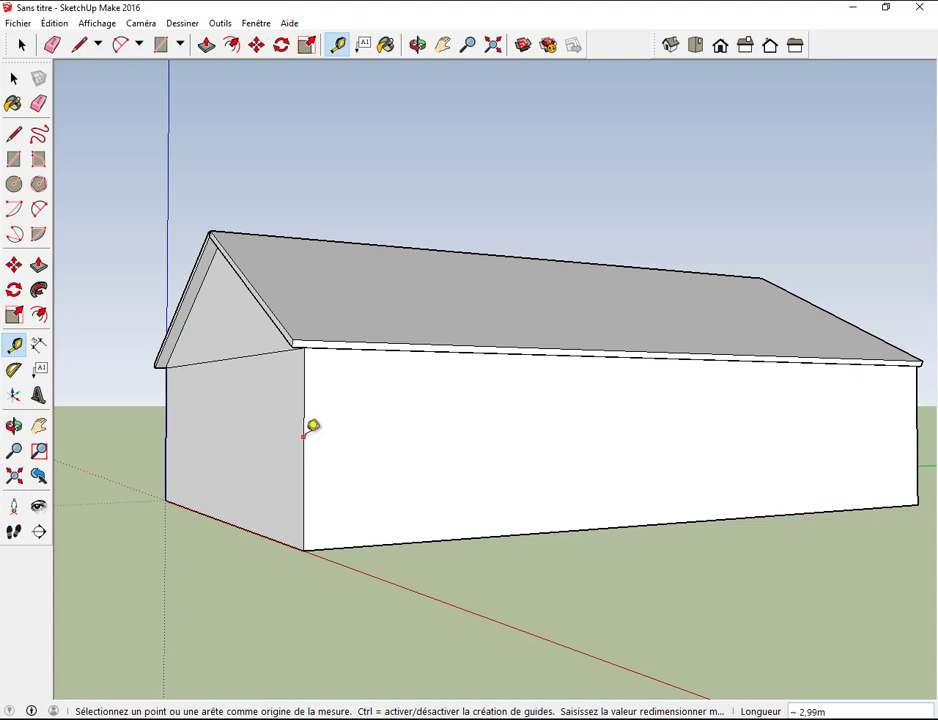
pyautogui.click(304, 436)
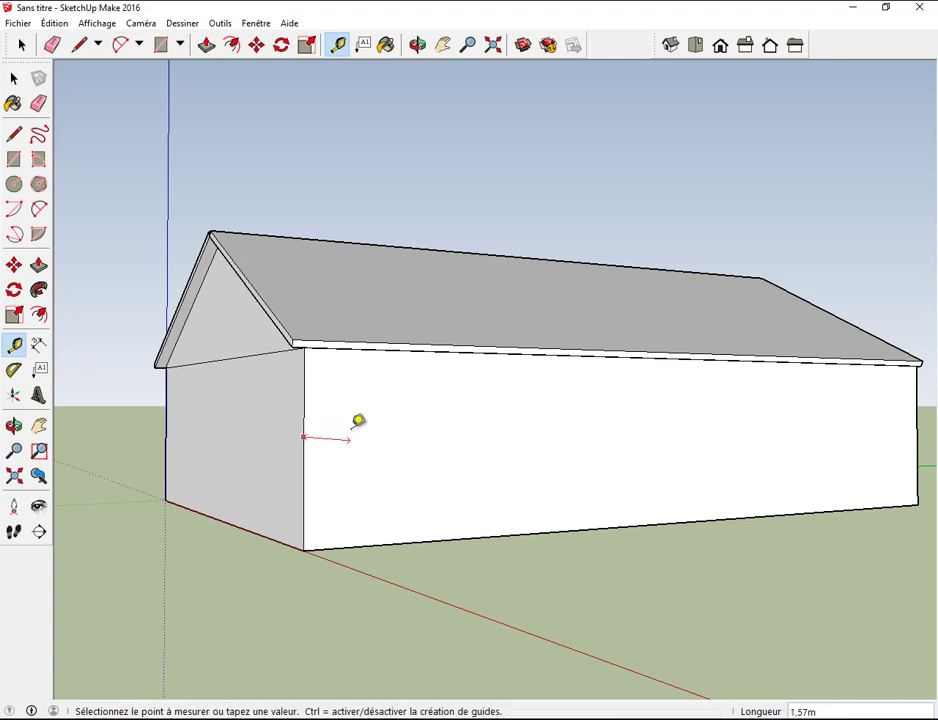
pyautogui.click(405, 435)
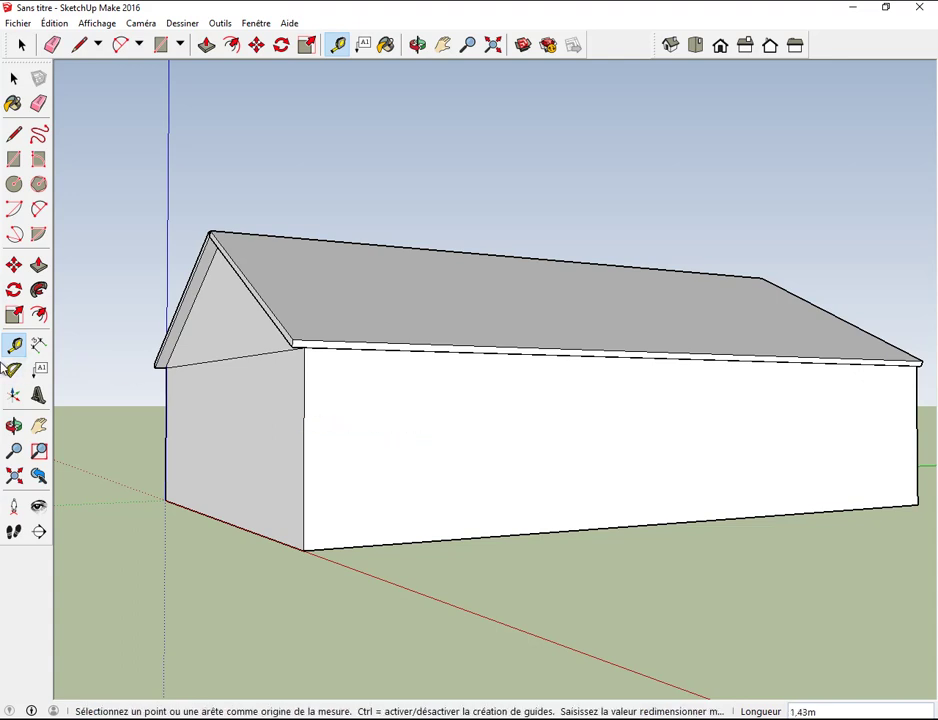
# Place vertical guides from the left edge at spacings of 1,2, 1, 1,8 and 1 m
pyautogui.click(304, 474)
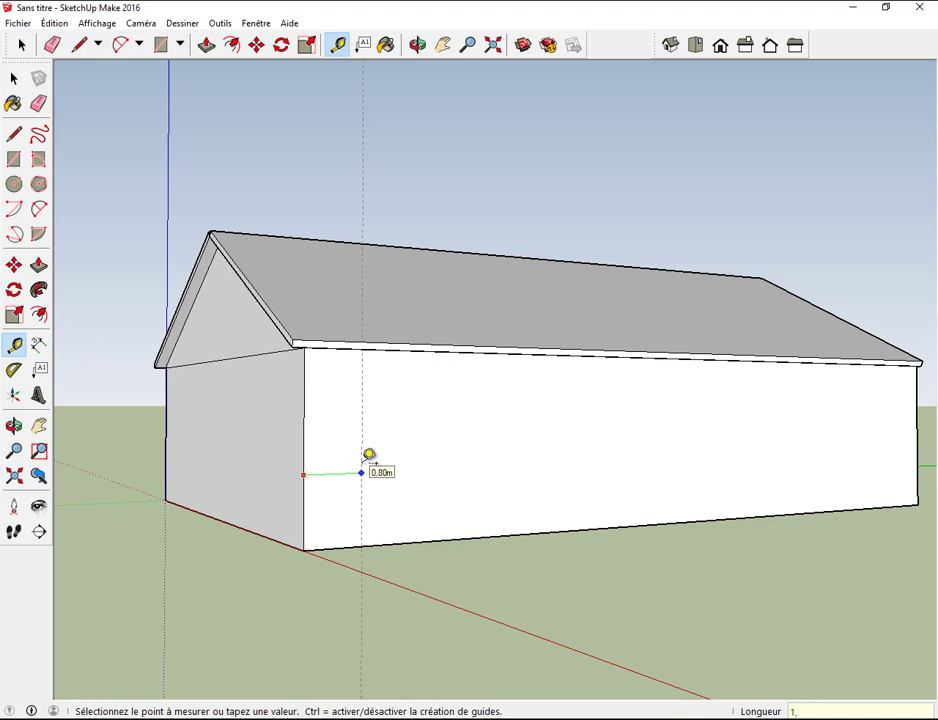
pyautogui.press('Return')
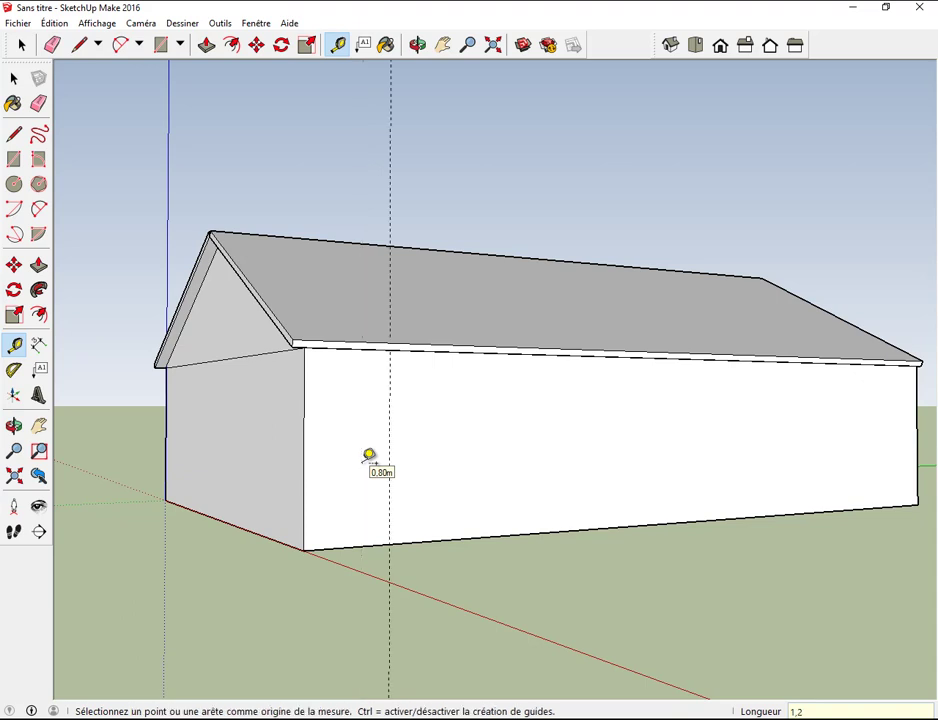
pyautogui.click(389, 457)
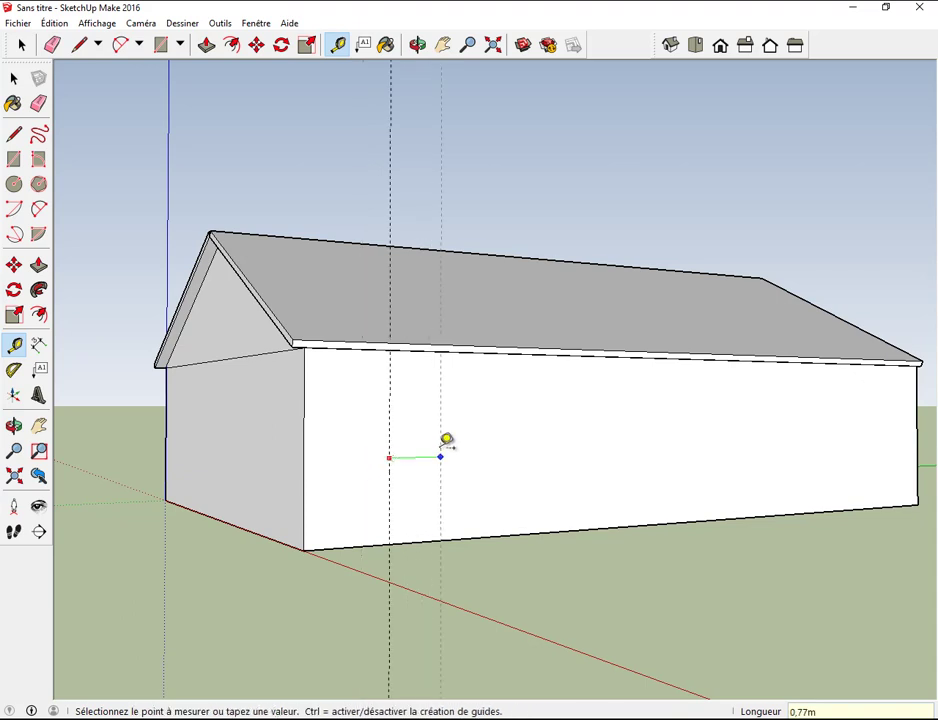
pyautogui.write('1')
pyautogui.press('Return')
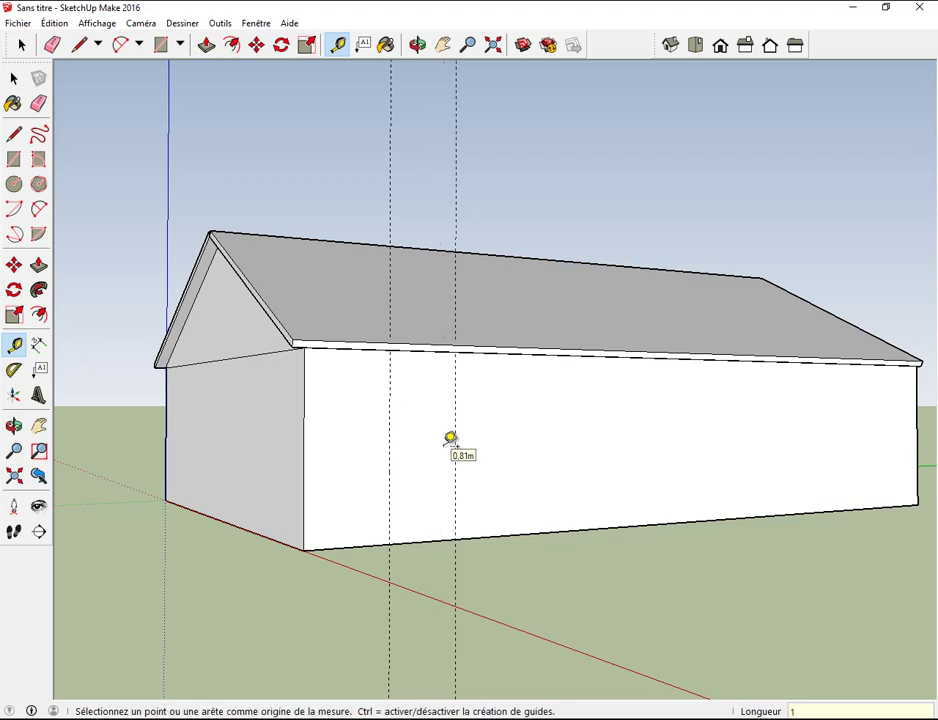
pyautogui.click(455, 444)
pyautogui.write(',8')
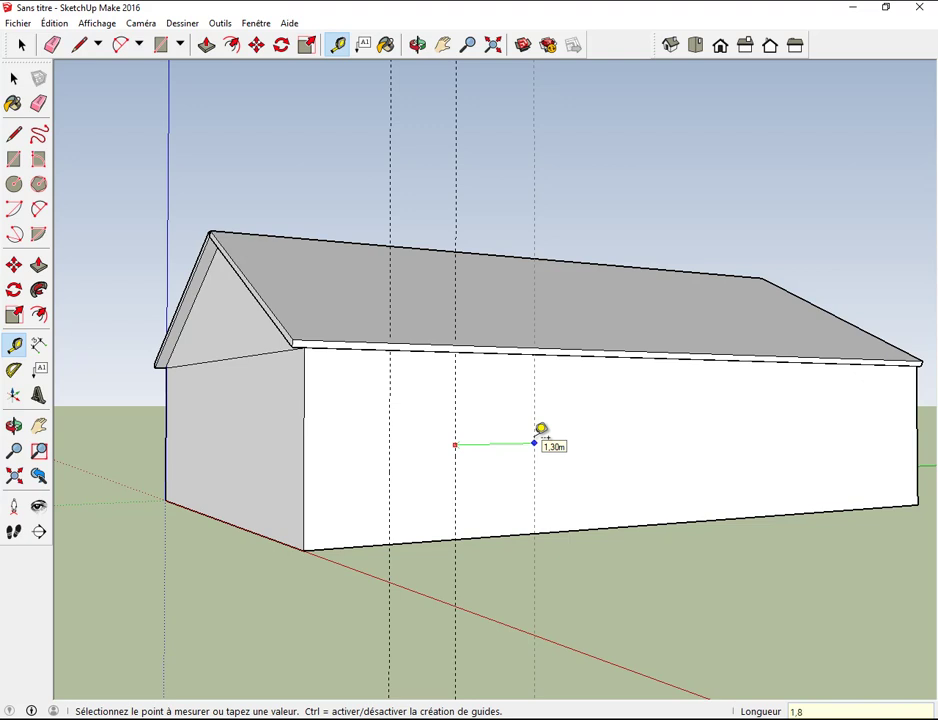
pyautogui.press('Return')
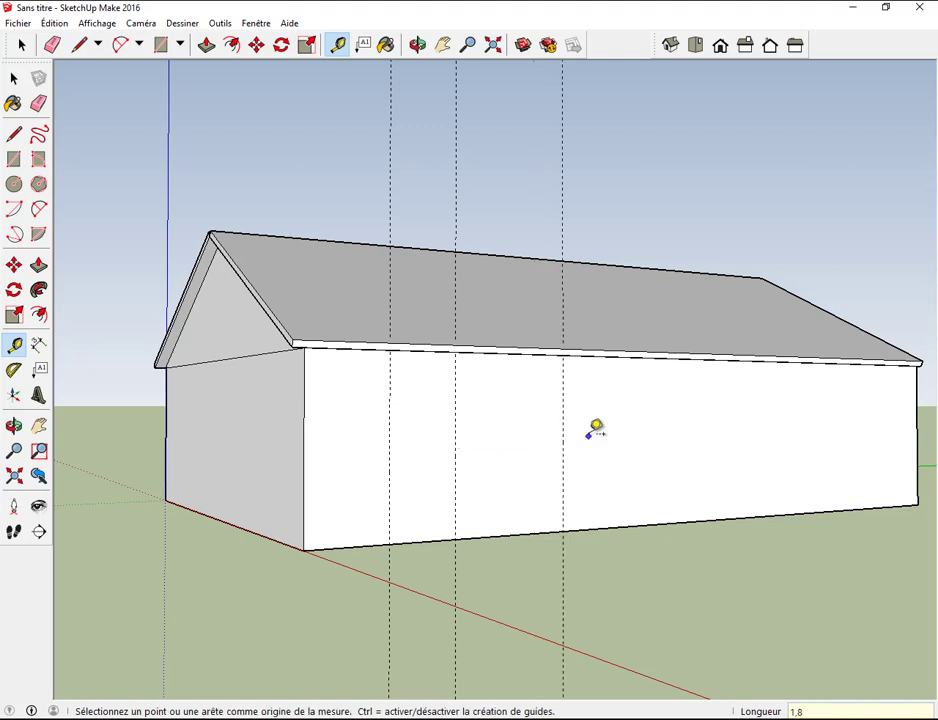
pyautogui.click(562, 441)
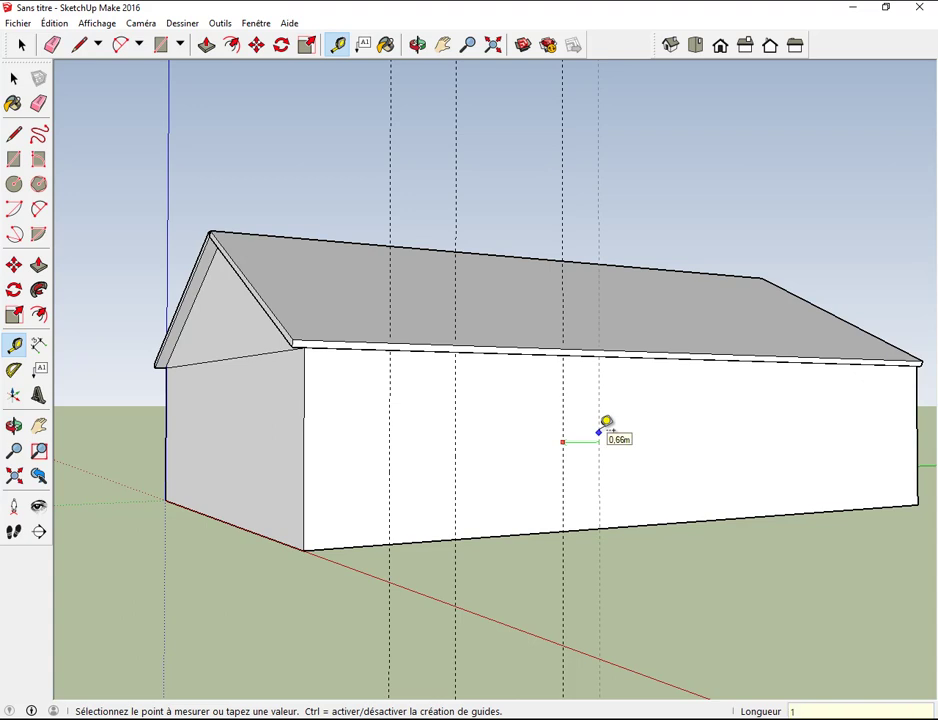
pyautogui.press('Return')
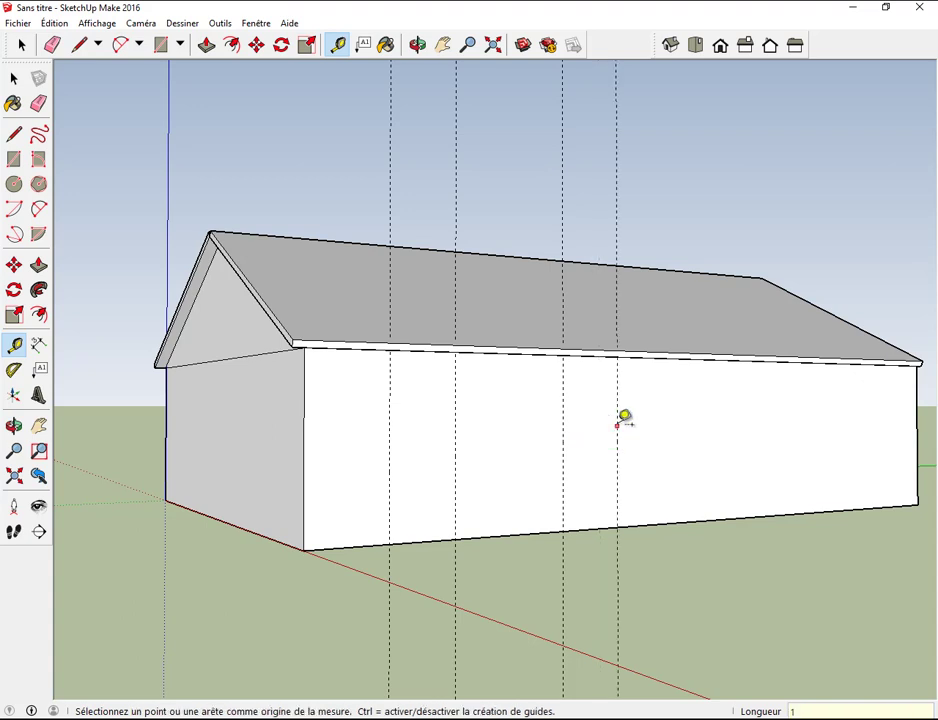
# Continue the vertical guides at further spacings of 2,3, 1,2, 1,5 and 1 m
pyautogui.click(616, 426)
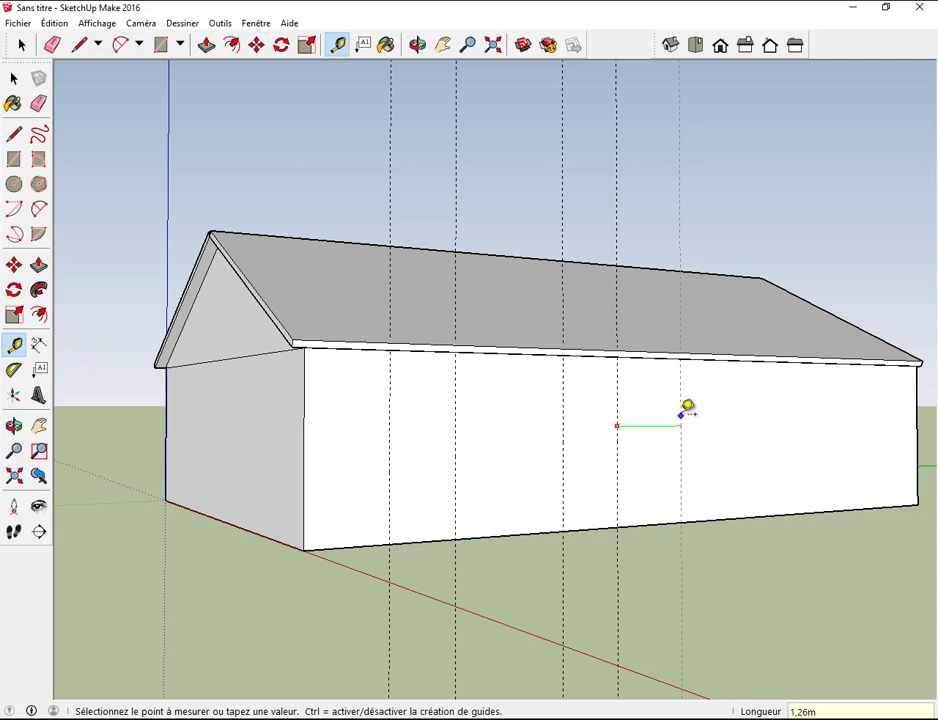
pyautogui.write('2,3')
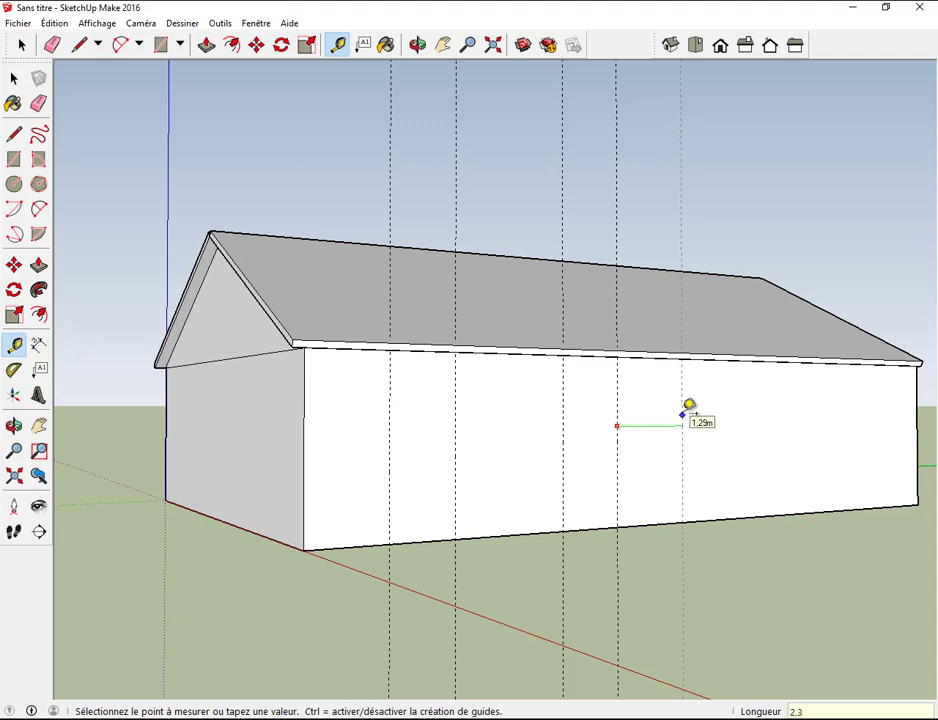
pyautogui.press('Return')
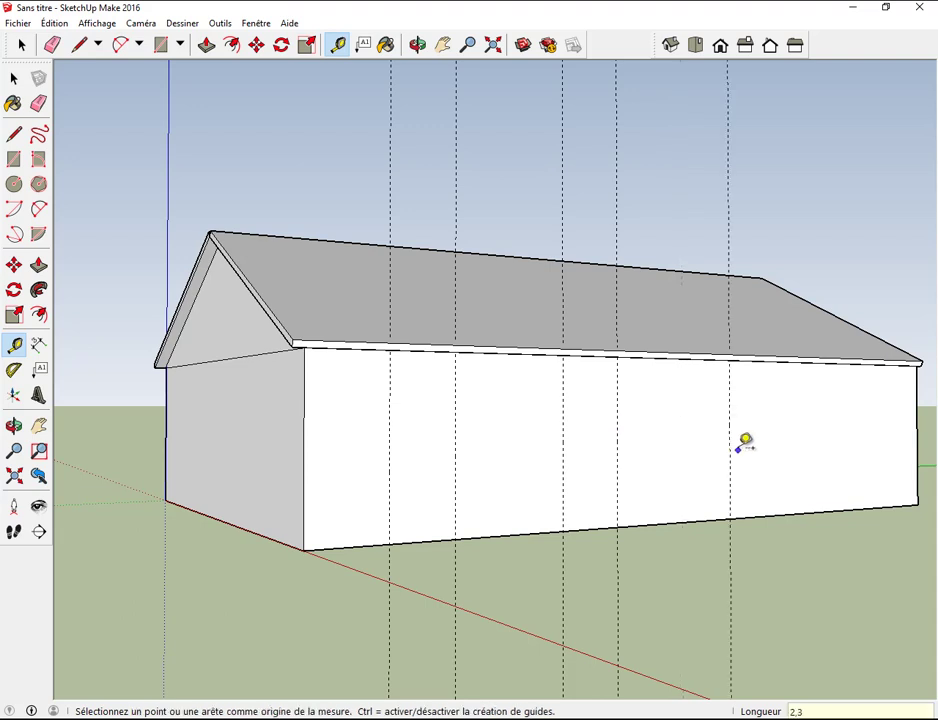
pyautogui.click(729, 456)
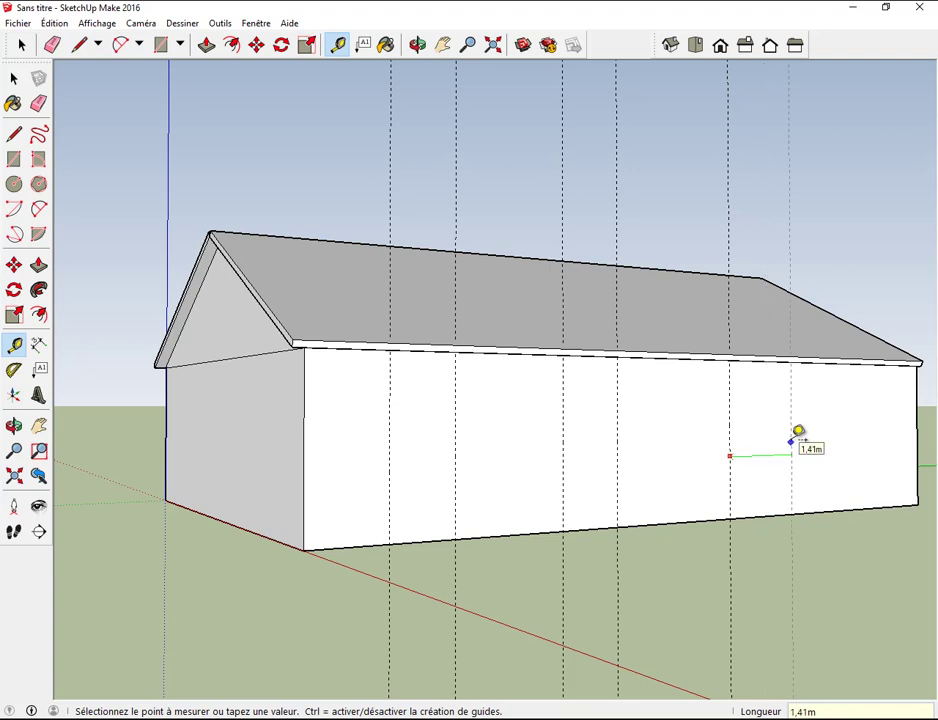
pyautogui.press('Return')
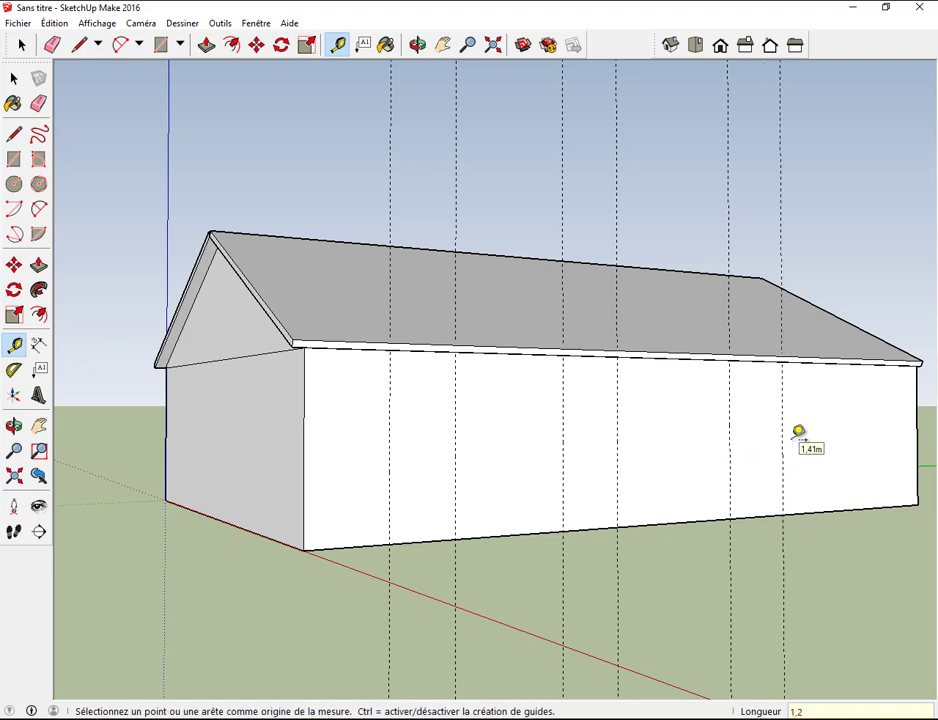
pyautogui.click(782, 454)
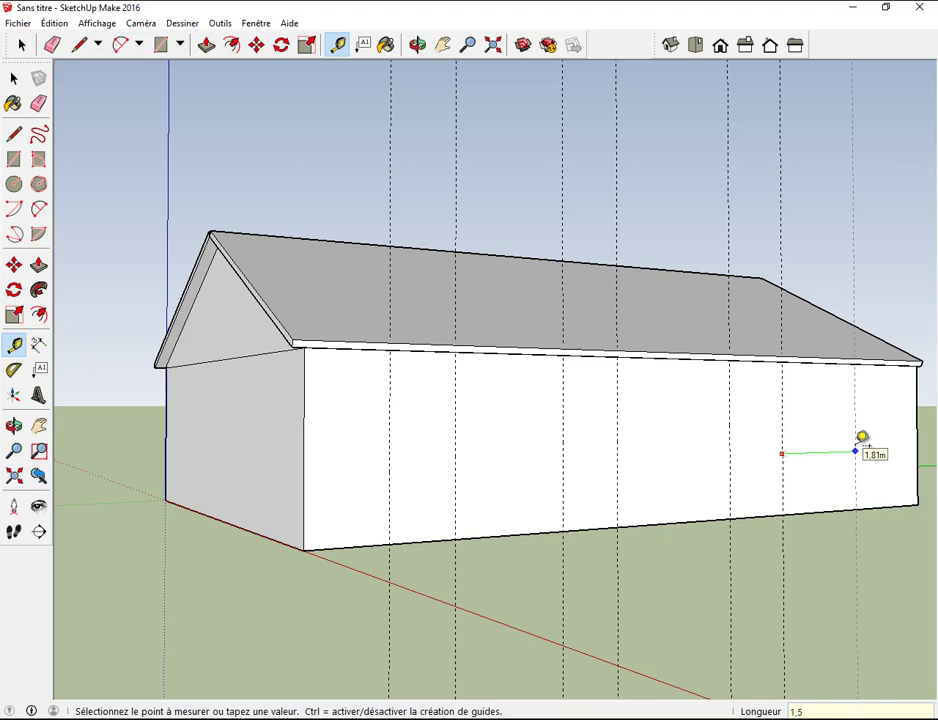
pyautogui.press('Return')
pyautogui.click(843, 453)
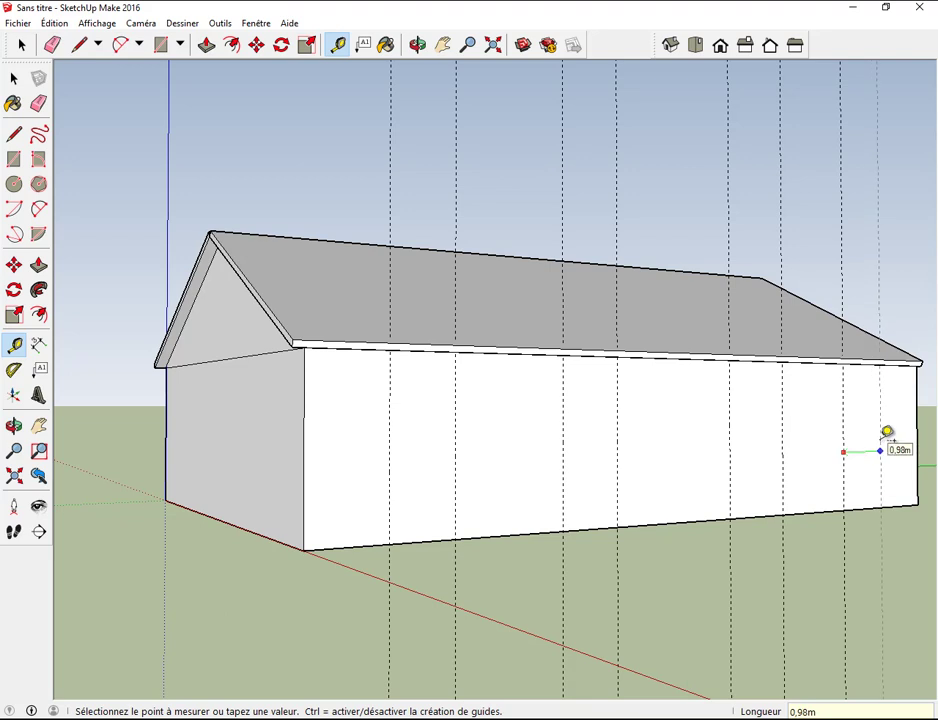
pyautogui.write('1')
pyautogui.press('Return')
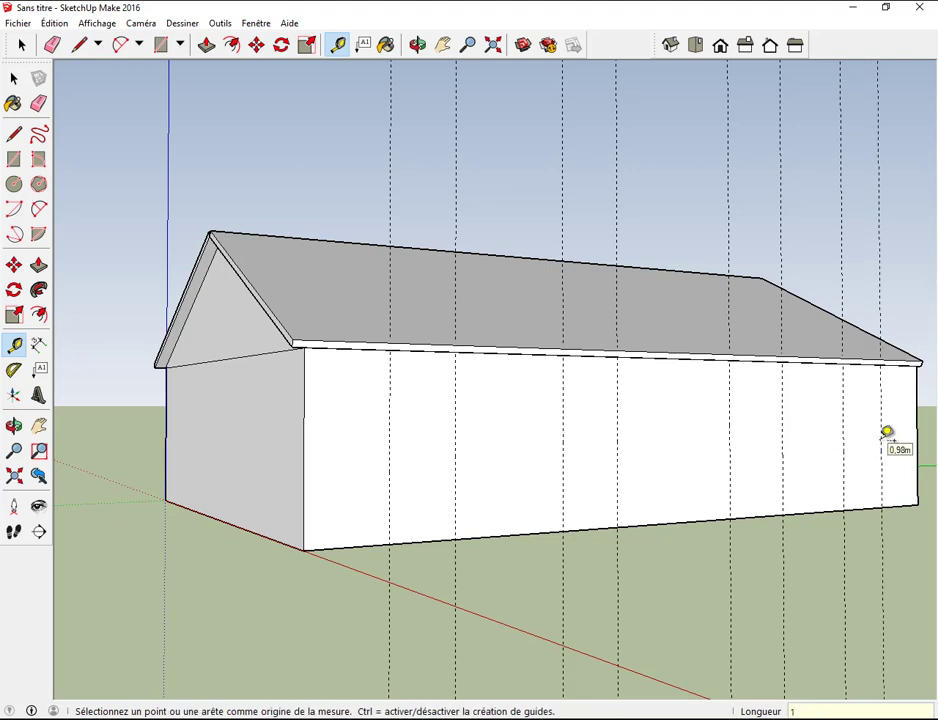
pyautogui.hotkey('alt', 'Tab')
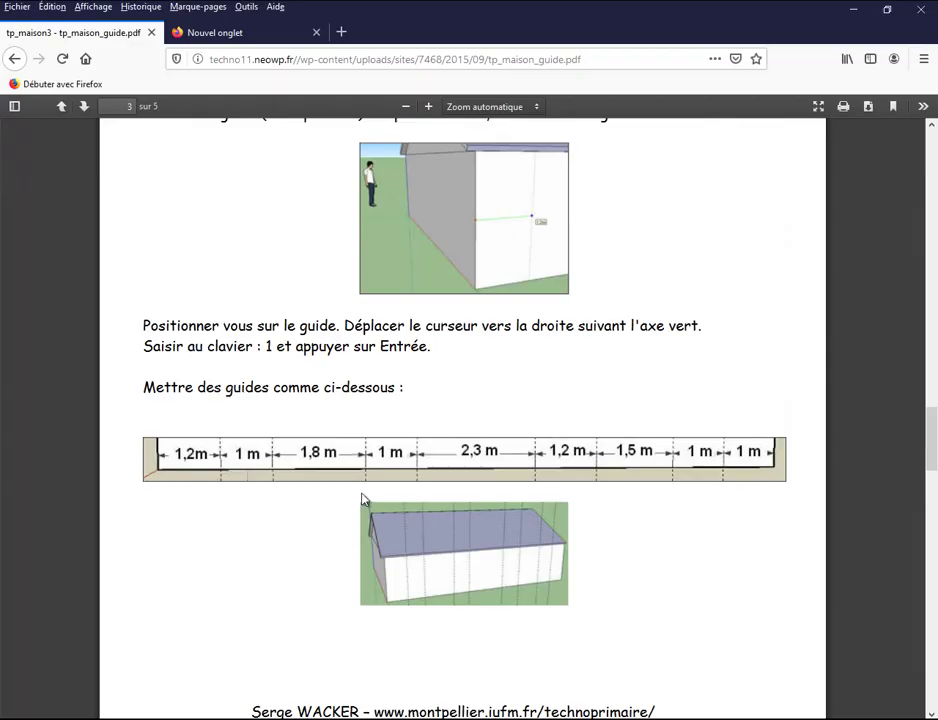
# Scroll to page 4's 'Mettre des guides horizontaux' section, then return to SketchUp
pyautogui.scroll(-2, 363, 500)
pyautogui.scroll(-2, 363, 497)
pyautogui.scroll(-3, 363, 495)
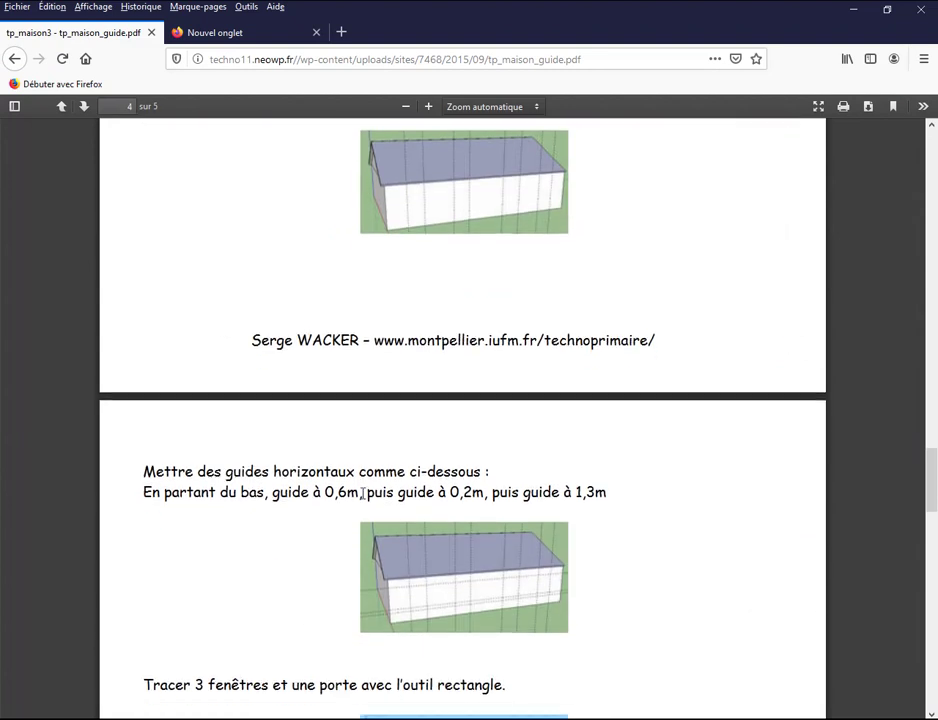
pyautogui.scroll(-1, 363, 495)
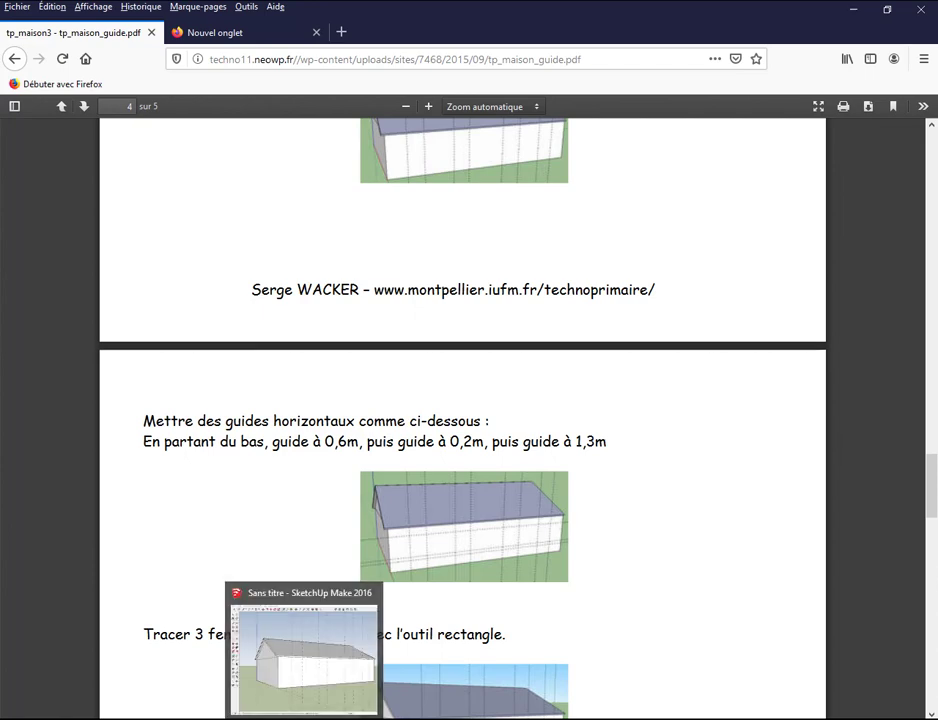
pyautogui.click(303, 650)
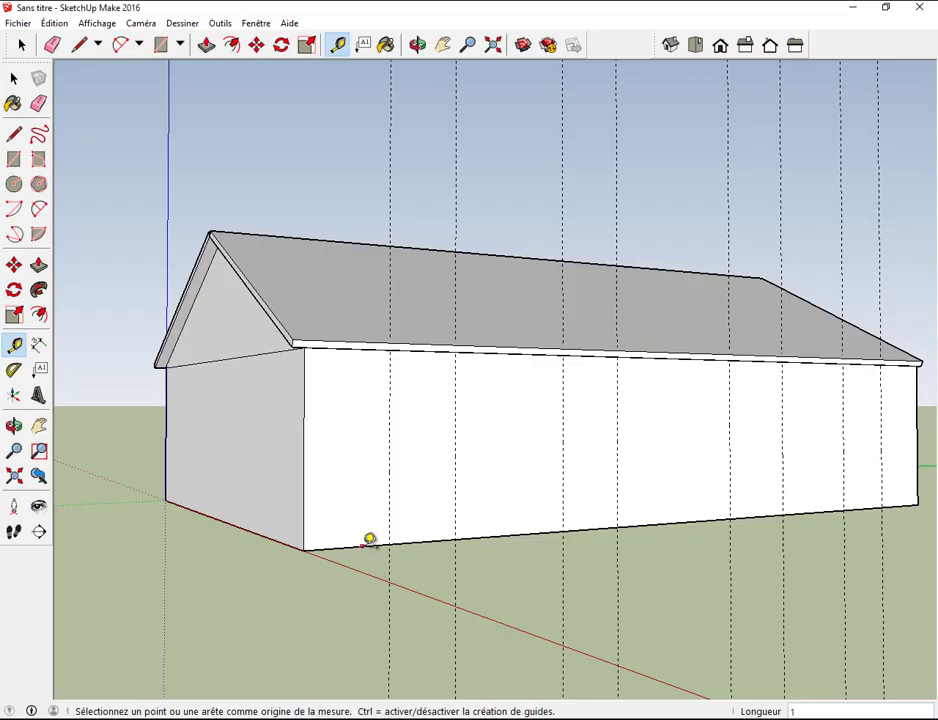
# Add horizontal guides 0,6 m up from the wall bottom, then 0,2 m and 1,3 m above
pyautogui.click(363, 544)
pyautogui.write('0,6')
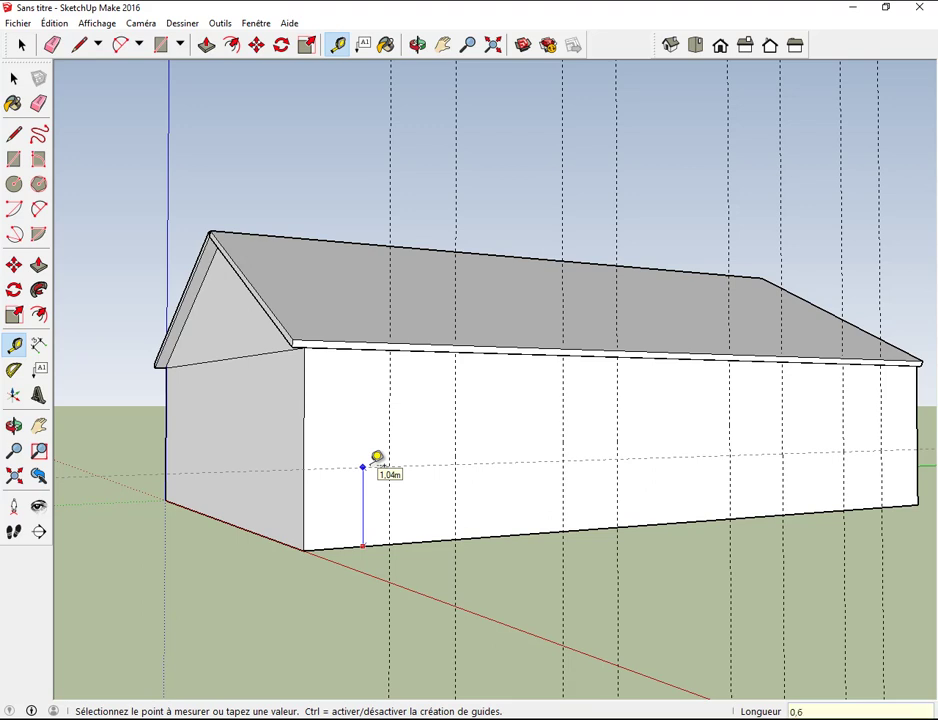
pyautogui.press('Return')
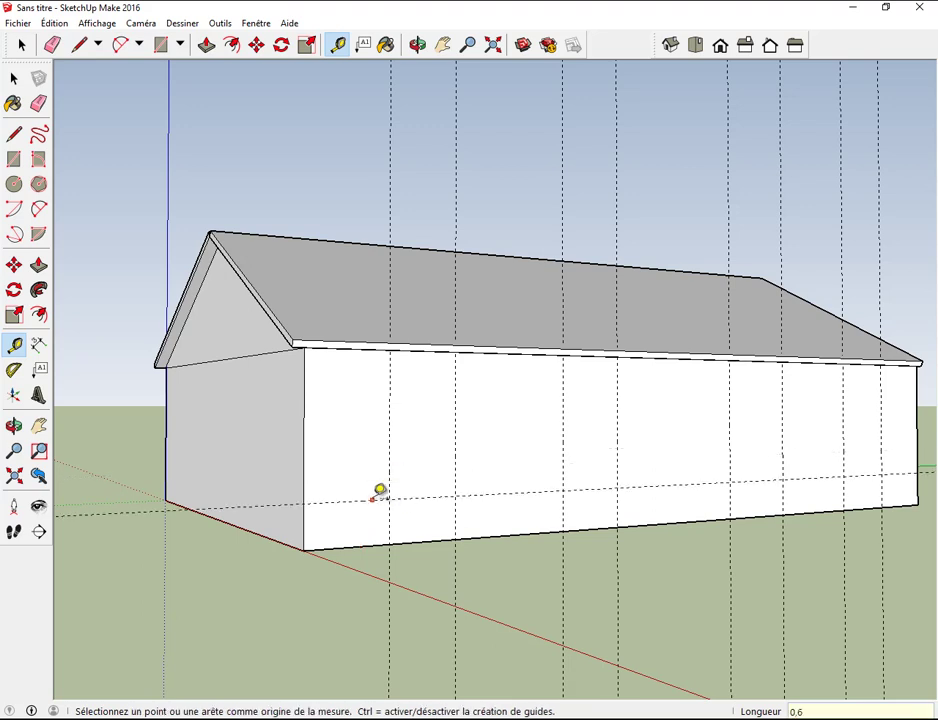
pyautogui.click(374, 495)
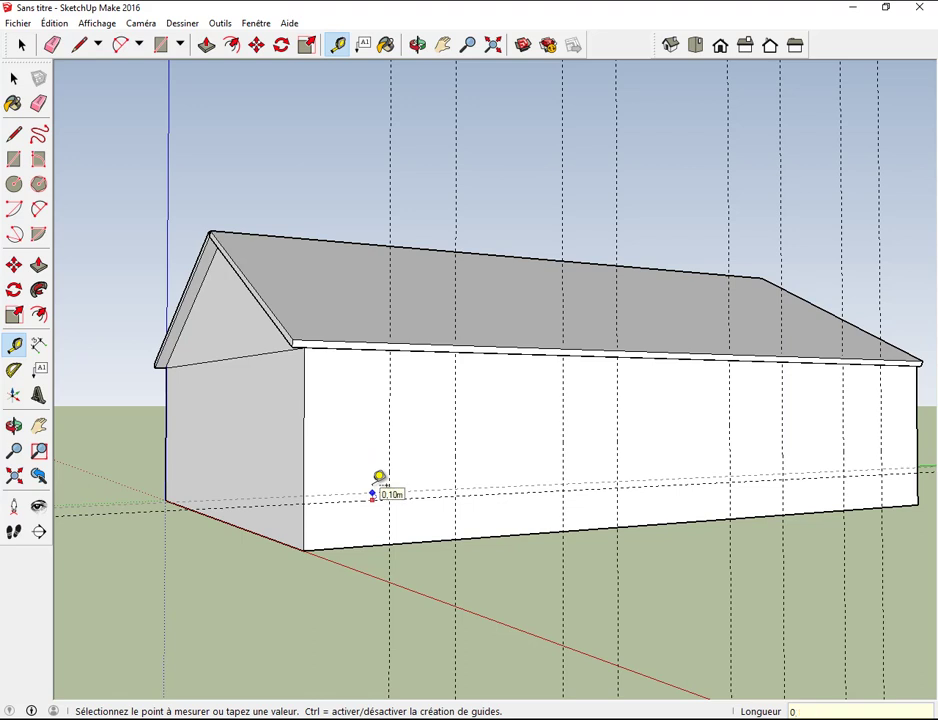
pyautogui.click(373, 487)
pyautogui.click(373, 485)
pyautogui.write('1,3')
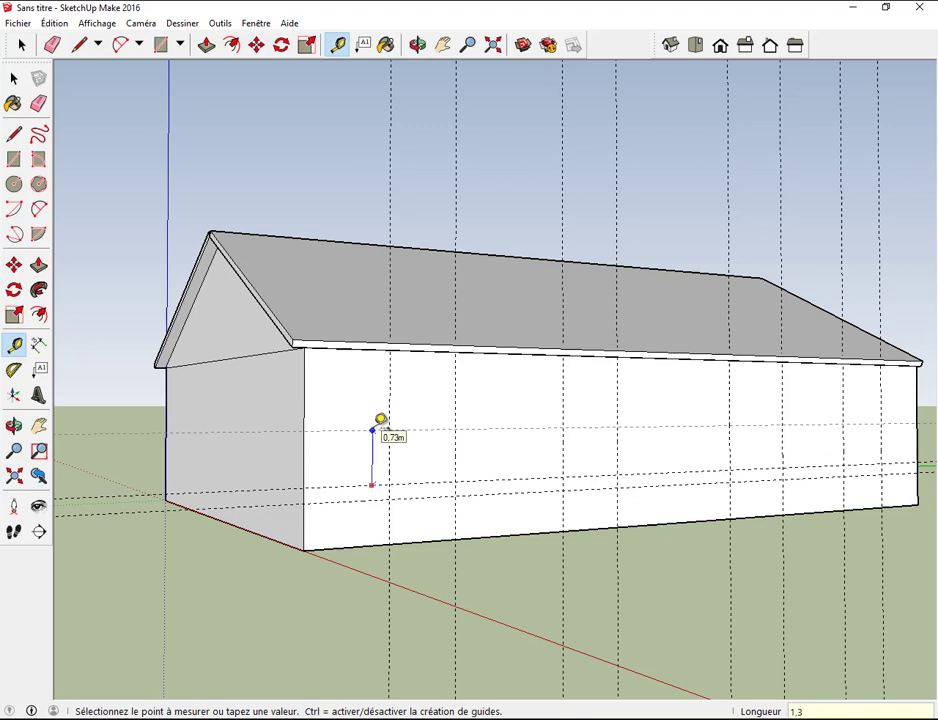
pyautogui.press('Return')
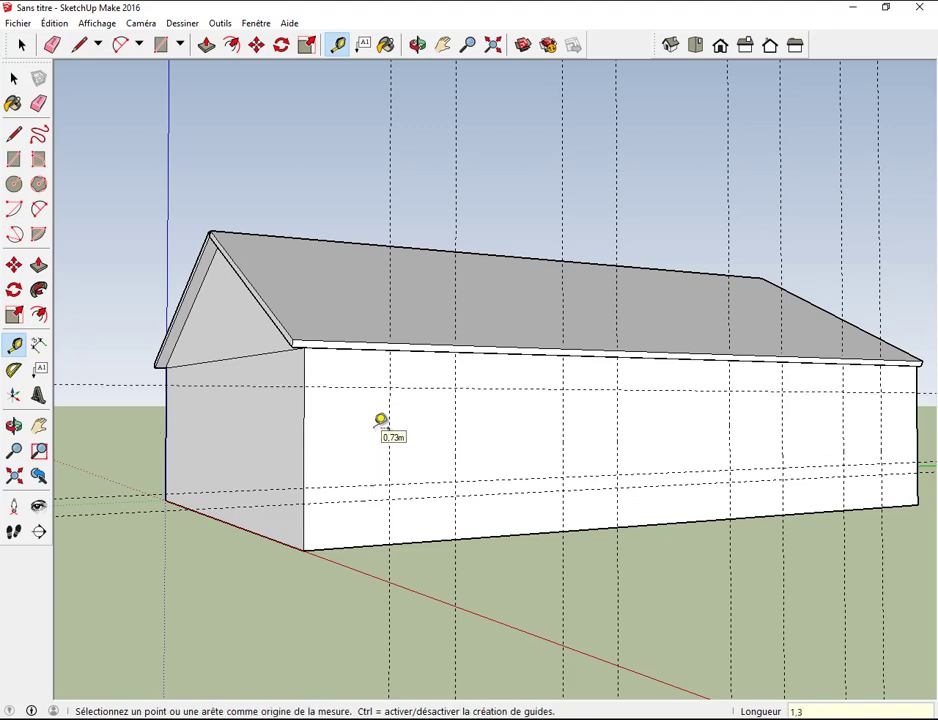
pyautogui.hotkey('alt', 'Tab')
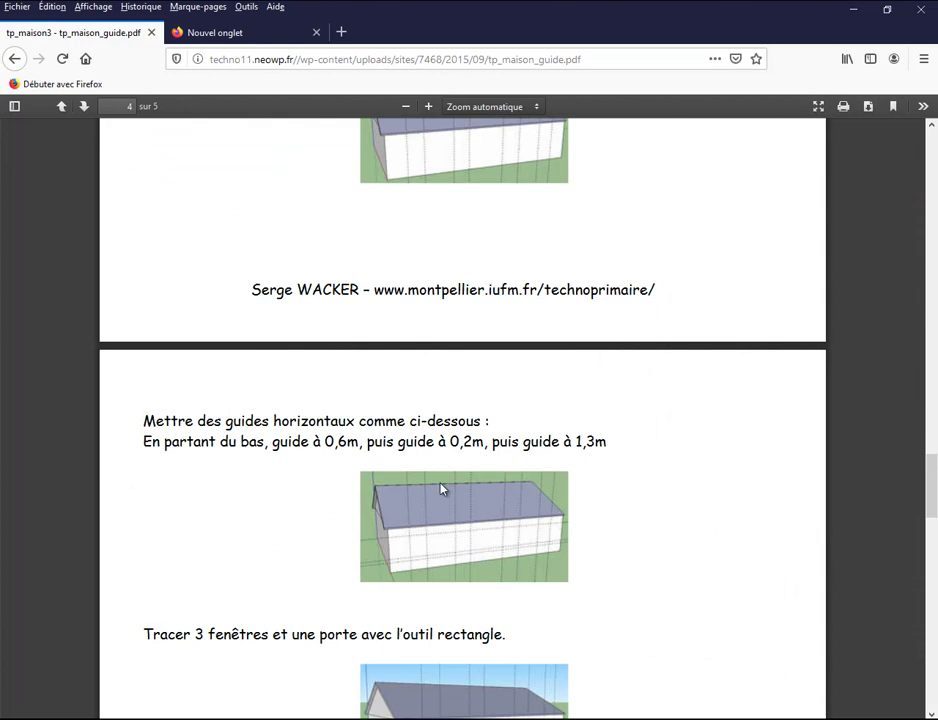
# Scroll the PDF guide to the page 4 window and arch steps, then return to SketchUp
pyautogui.scroll(-4, 455, 481)
pyautogui.scroll(-3, 455, 481)
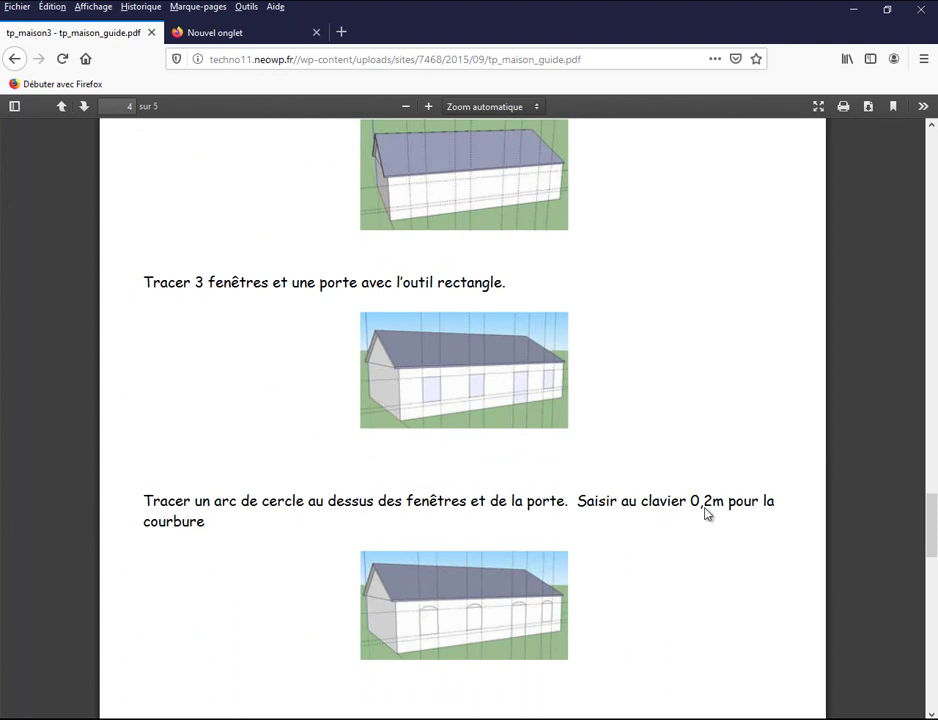
pyautogui.scroll(-2, 706, 513)
pyautogui.scroll(-2, 706, 513)
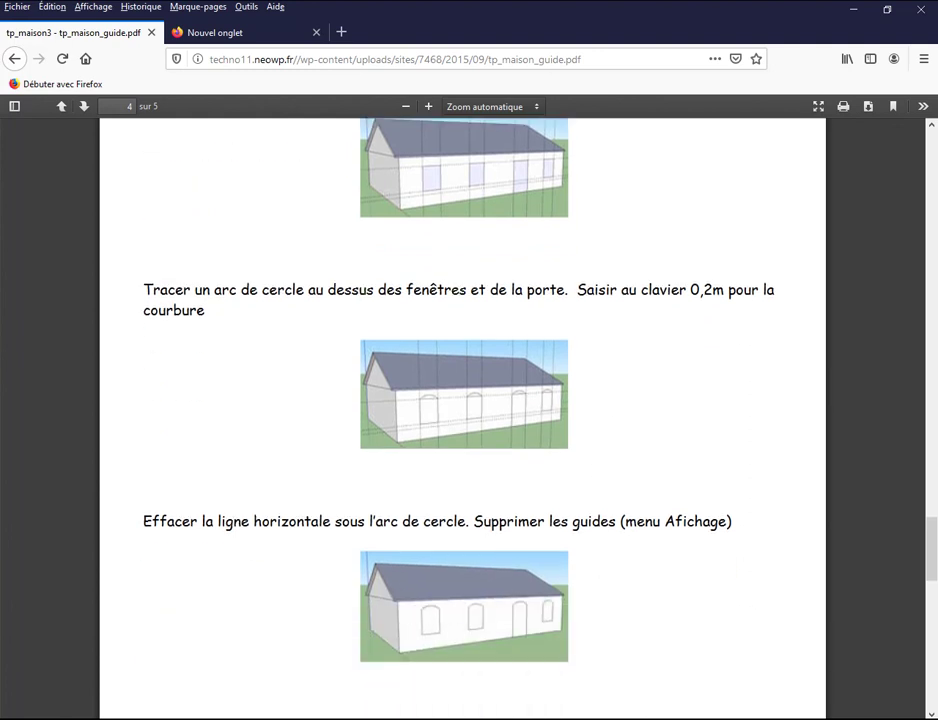
pyautogui.click(330, 640)
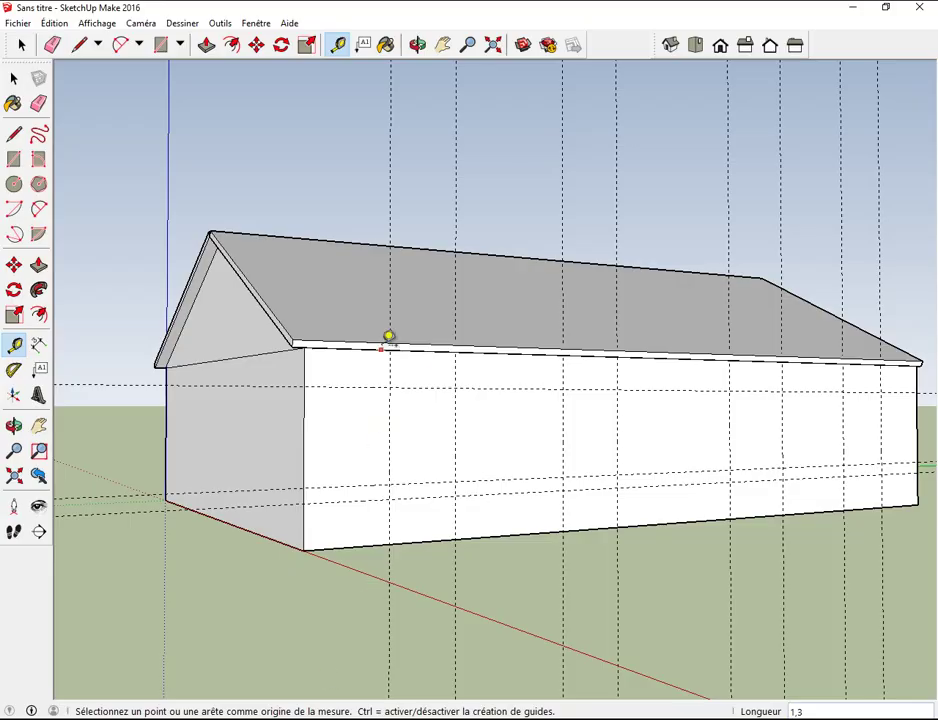
# Draw rectangles for the first three openings between the guide intersections on the long wall
pyautogui.scroll(1, 448, 415)
pyautogui.scroll(2, 448, 417)
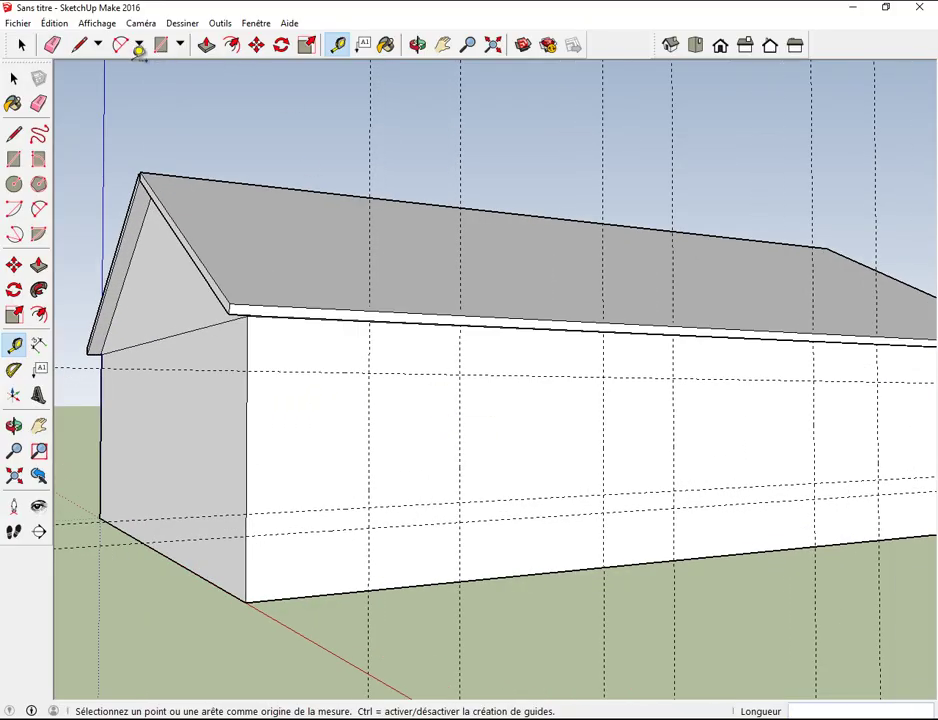
pyautogui.click(165, 47)
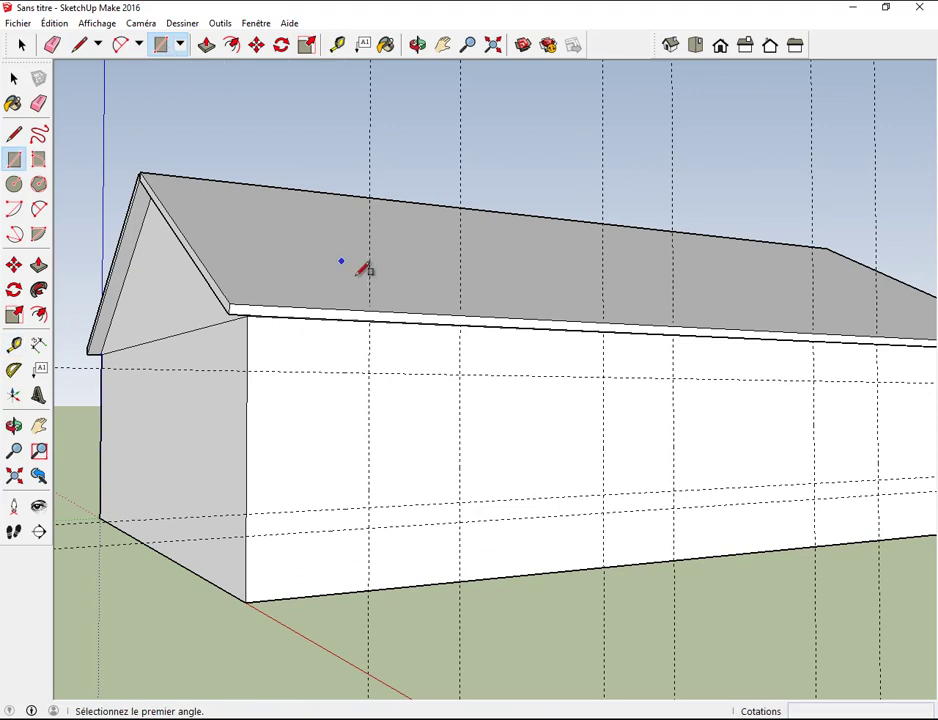
pyautogui.click(369, 373)
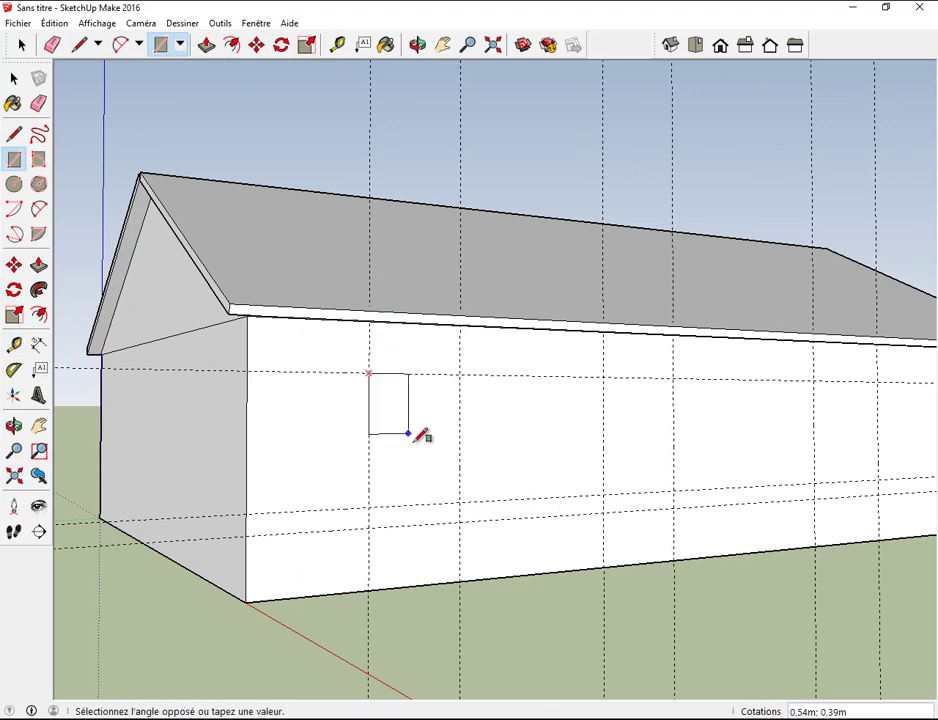
pyautogui.click(460, 505)
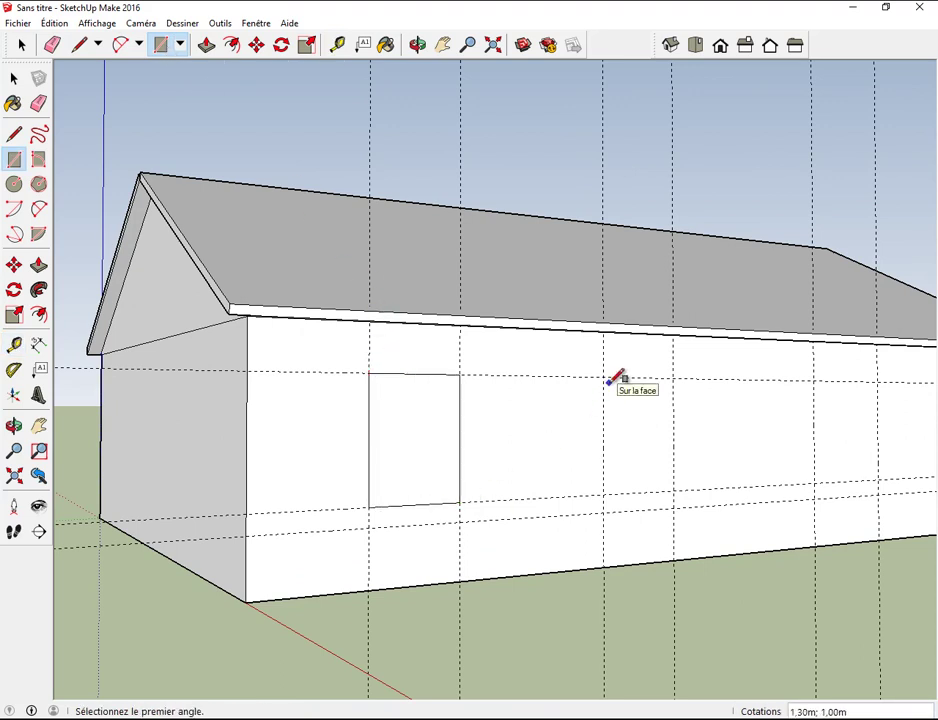
pyautogui.click(603, 377)
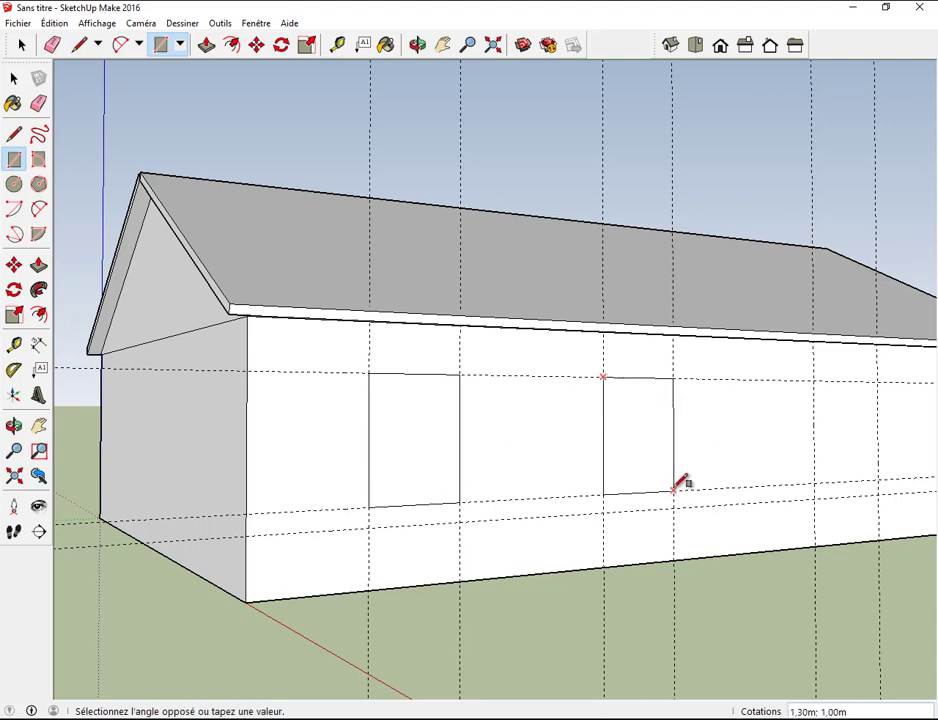
pyautogui.click(673, 494)
pyautogui.click(814, 380)
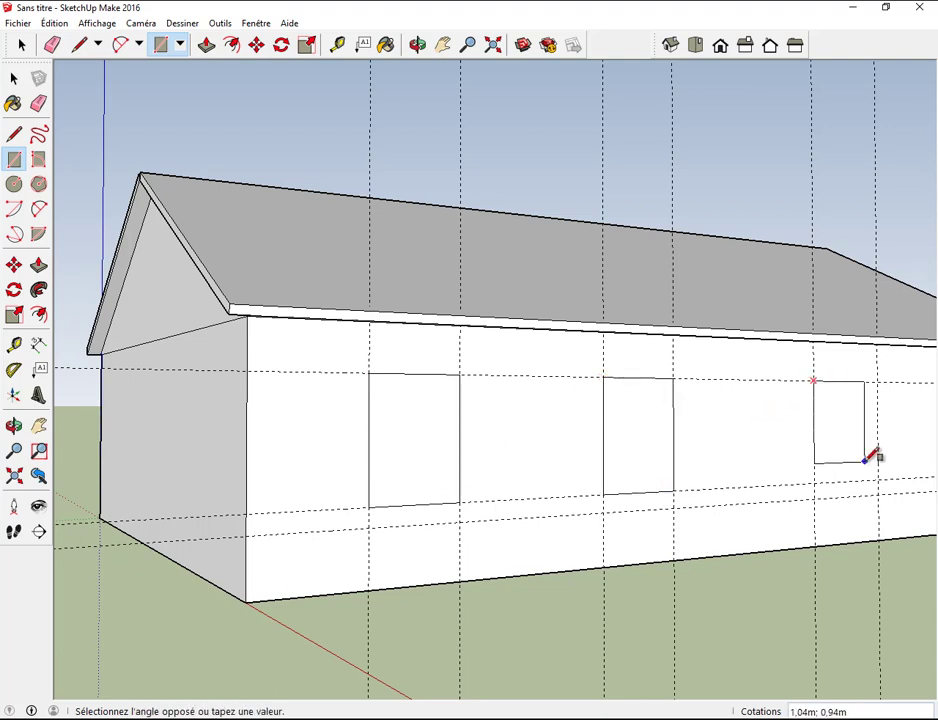
pyautogui.click(878, 481)
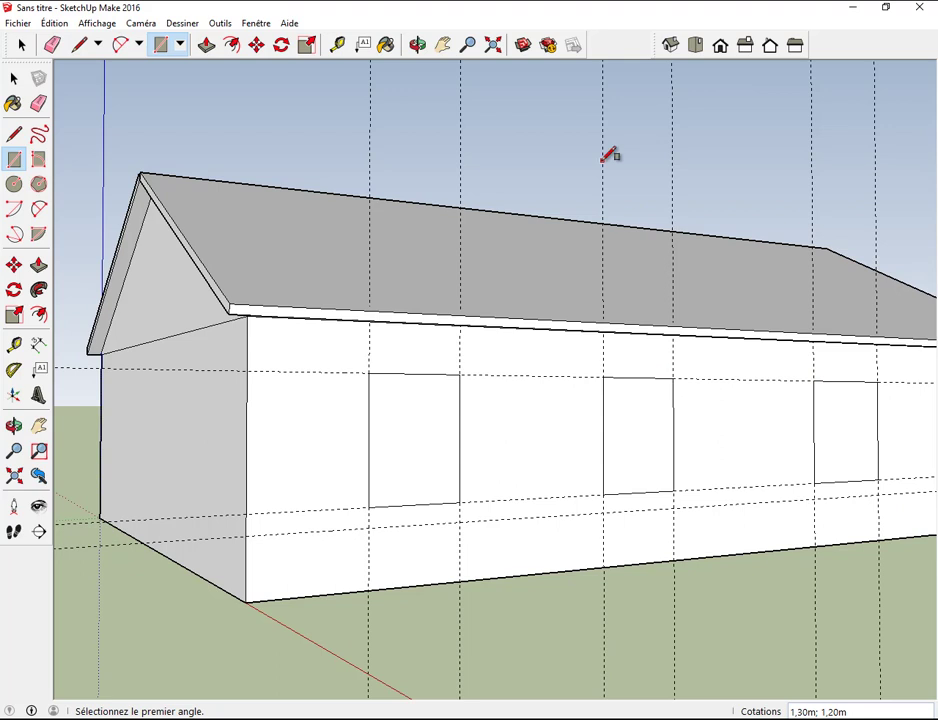
# Pan to the wall's far end and draw the fourth opening's rectangle between the guides
pyautogui.click(442, 44)
pyautogui.moveTo(670, 236); pyautogui.dragTo(480, 238)
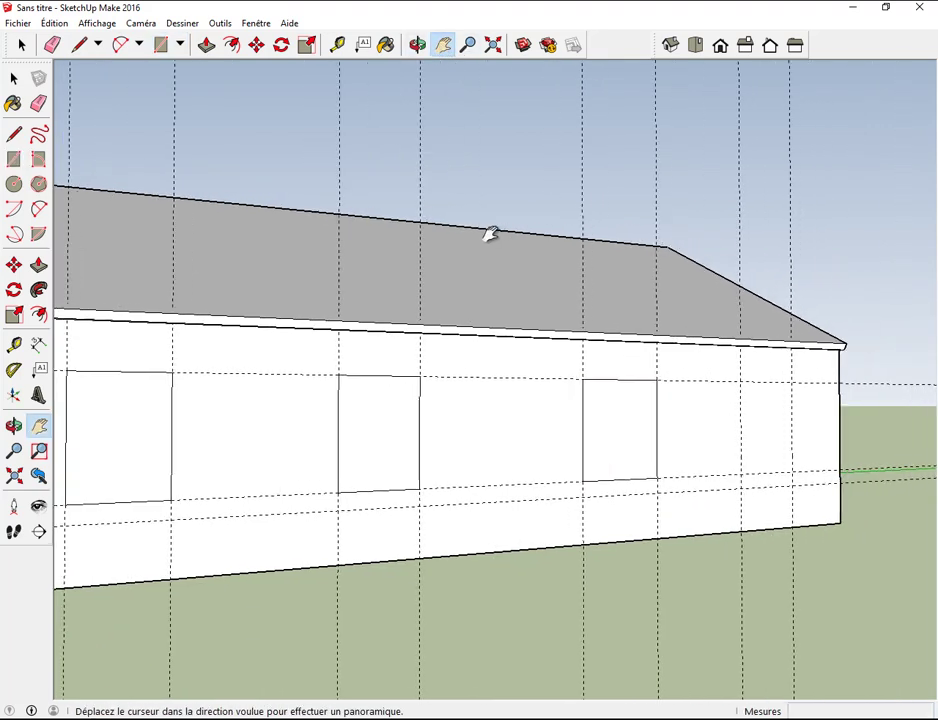
pyautogui.click(163, 44)
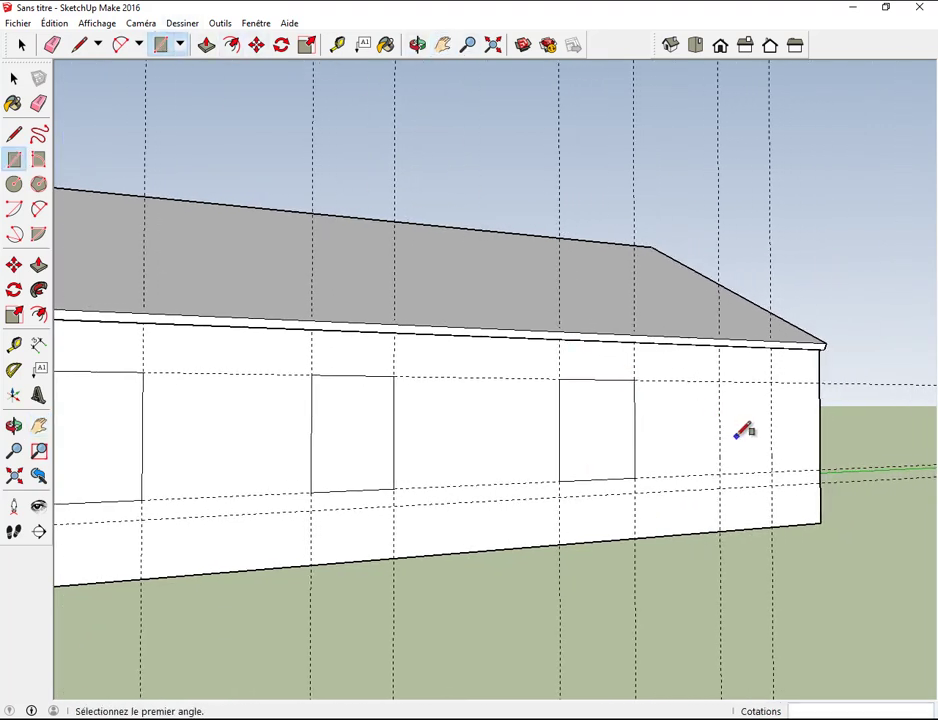
pyautogui.click(719, 381)
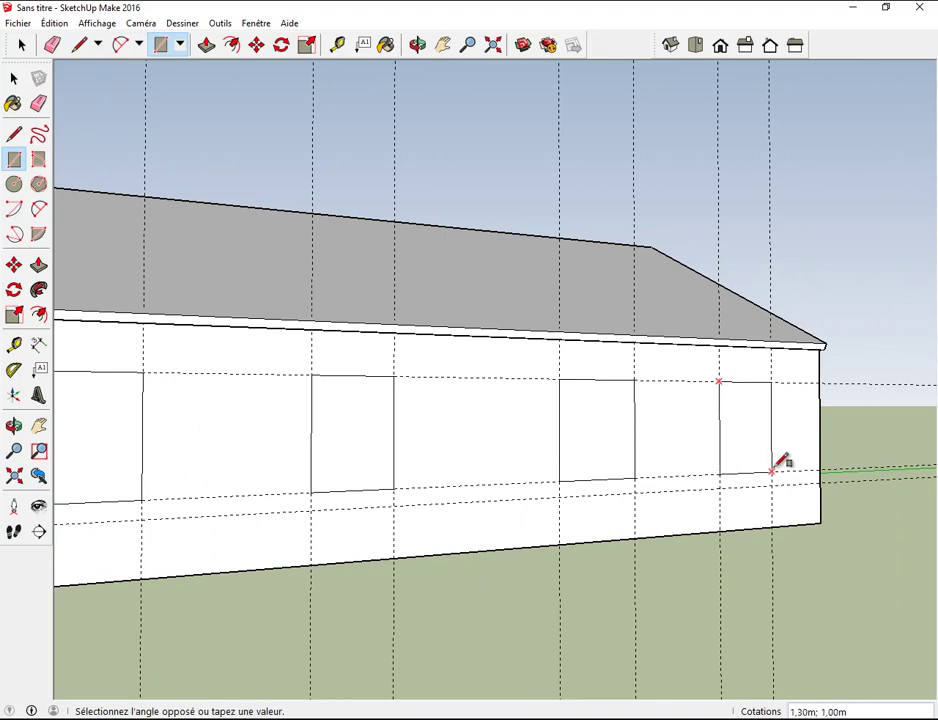
pyautogui.click(771, 472)
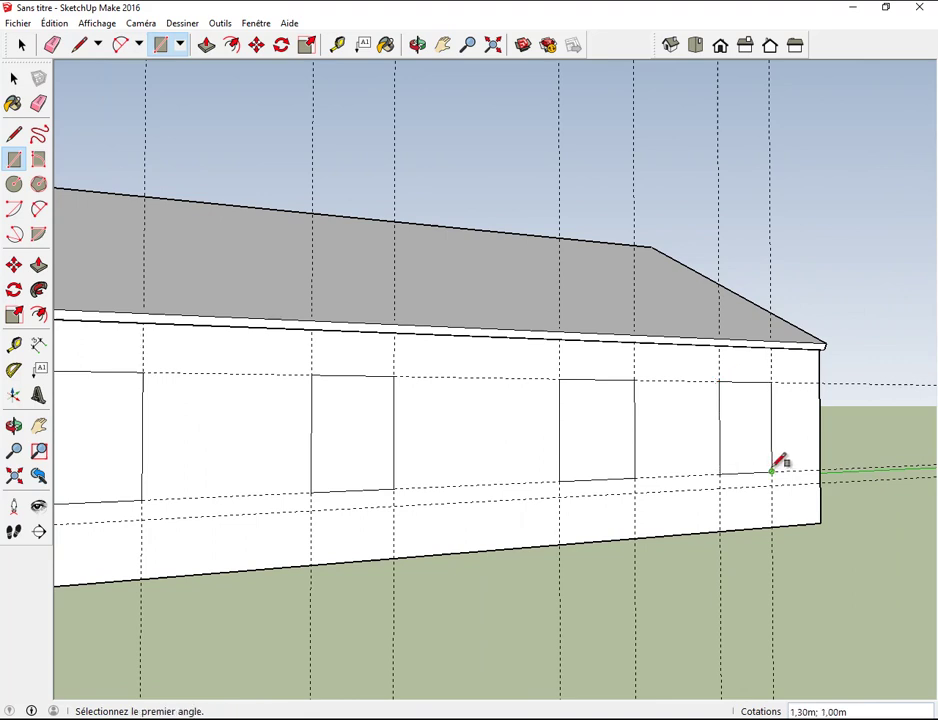
pyautogui.click(417, 44)
# Draw 2-point arcs over the first two openings, setting each arch's bulge
pyautogui.moveTo(341, 236)
pyautogui.mouseDown()
pyautogui.moveTo(399, 320)
pyautogui.moveTo(373, 322)
pyautogui.mouseUp()
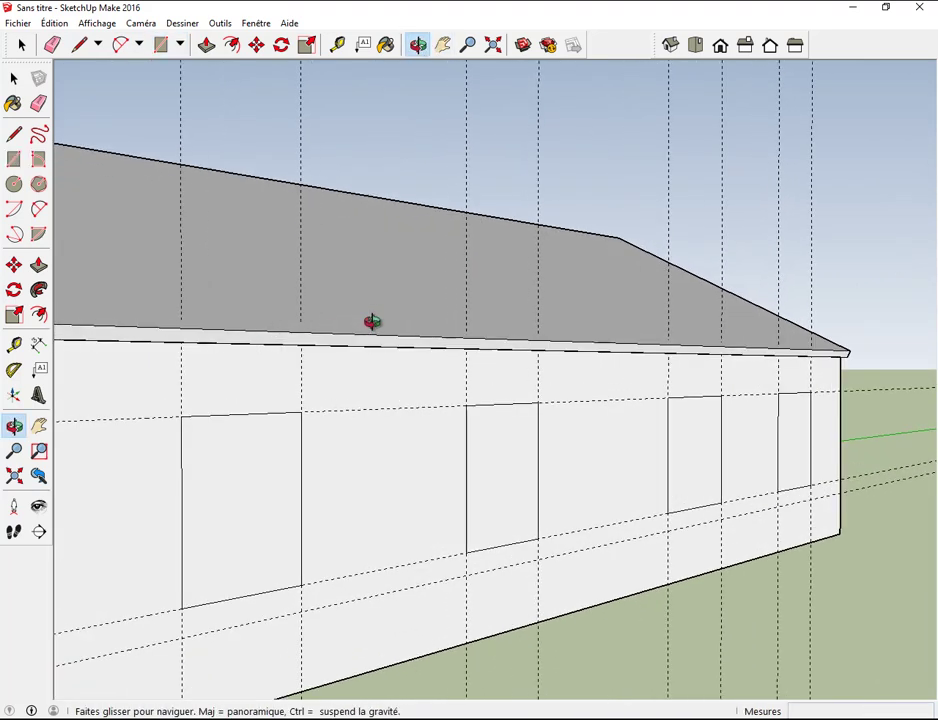
pyautogui.click(141, 48)
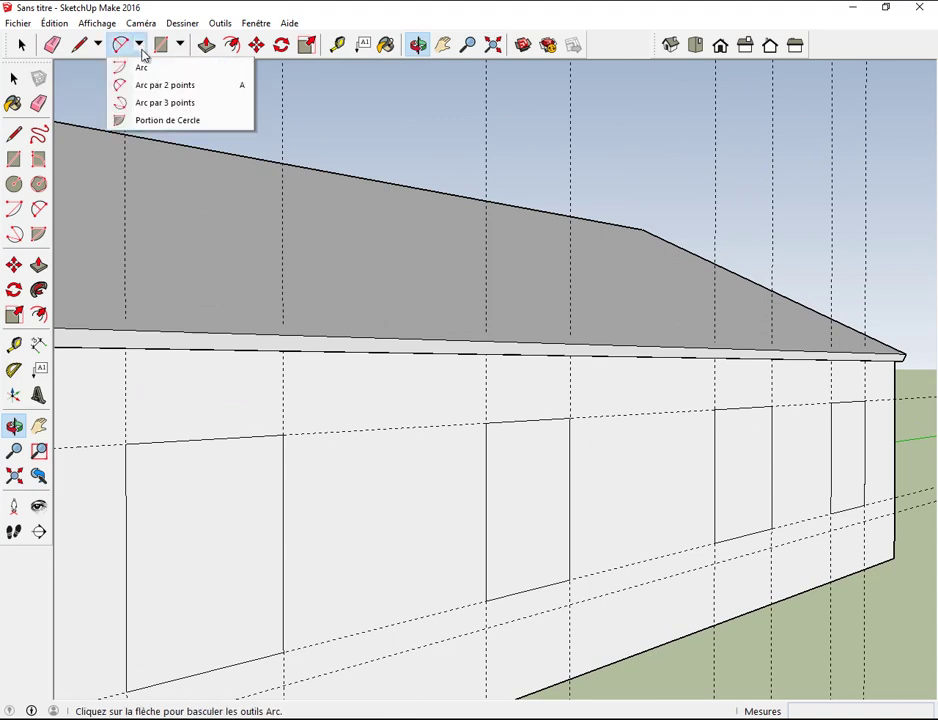
pyautogui.click(150, 85)
pyautogui.click(125, 444)
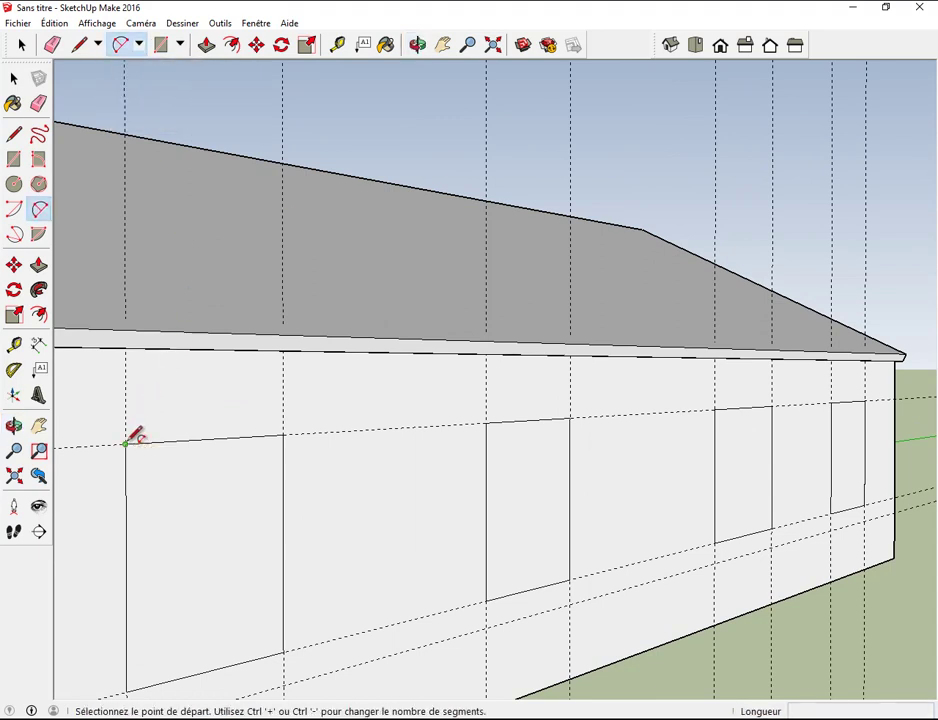
pyautogui.click(284, 434)
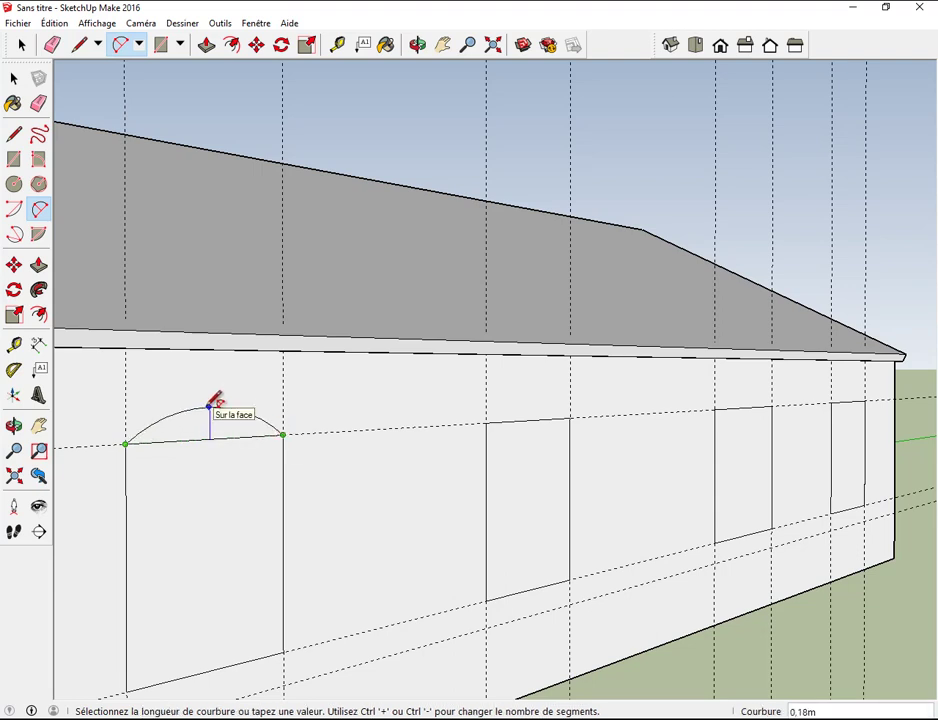
pyautogui.write('0,2')
pyautogui.click(210, 405)
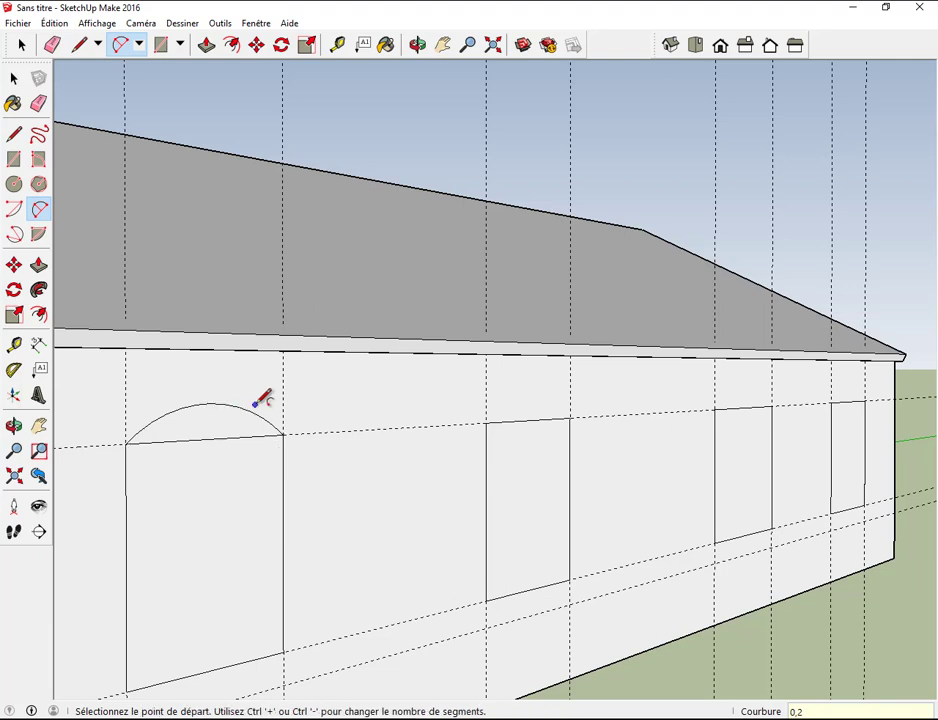
pyautogui.click(486, 423)
pyautogui.click(570, 417)
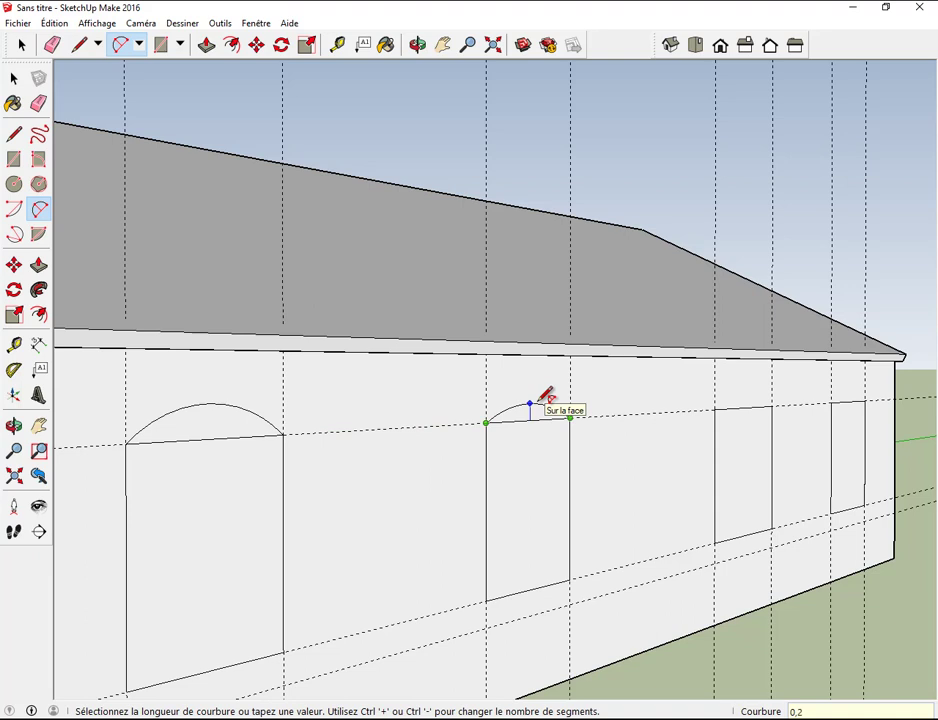
pyautogui.click(545, 395)
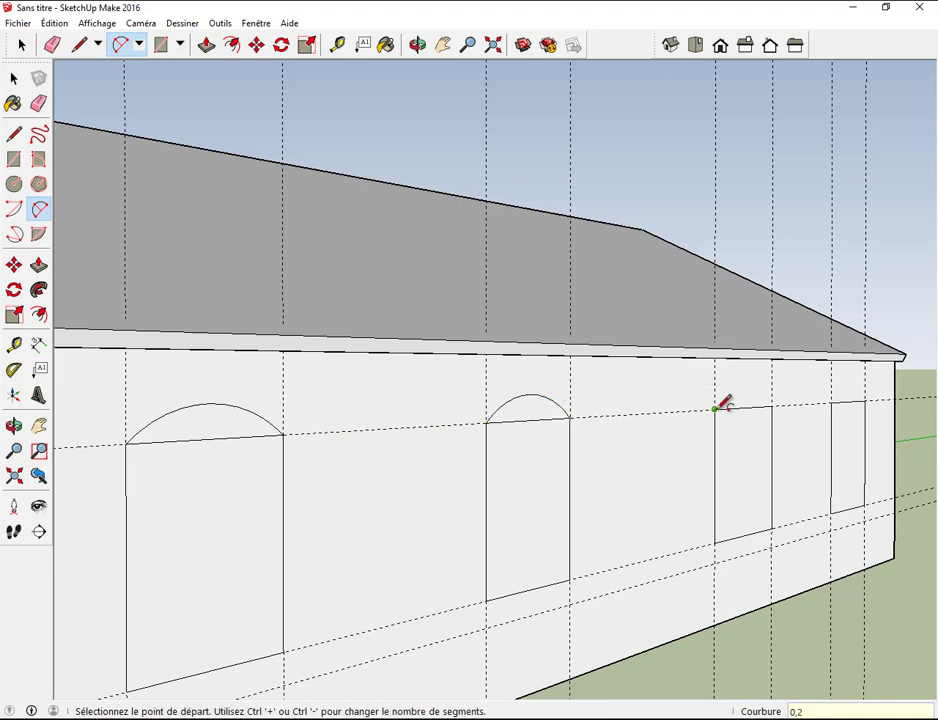
# Arch the third and fourth openings with a 0,2 m bulge
pyautogui.click(714, 409)
pyautogui.click(771, 405)
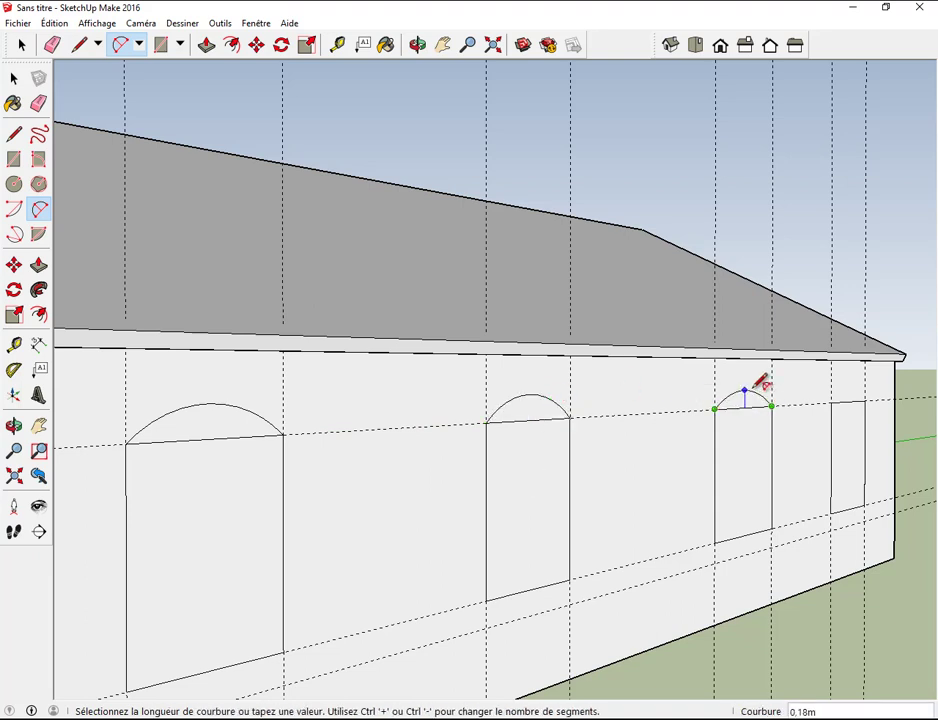
pyautogui.write('0,2')
pyautogui.press('Return')
pyautogui.click(830, 403)
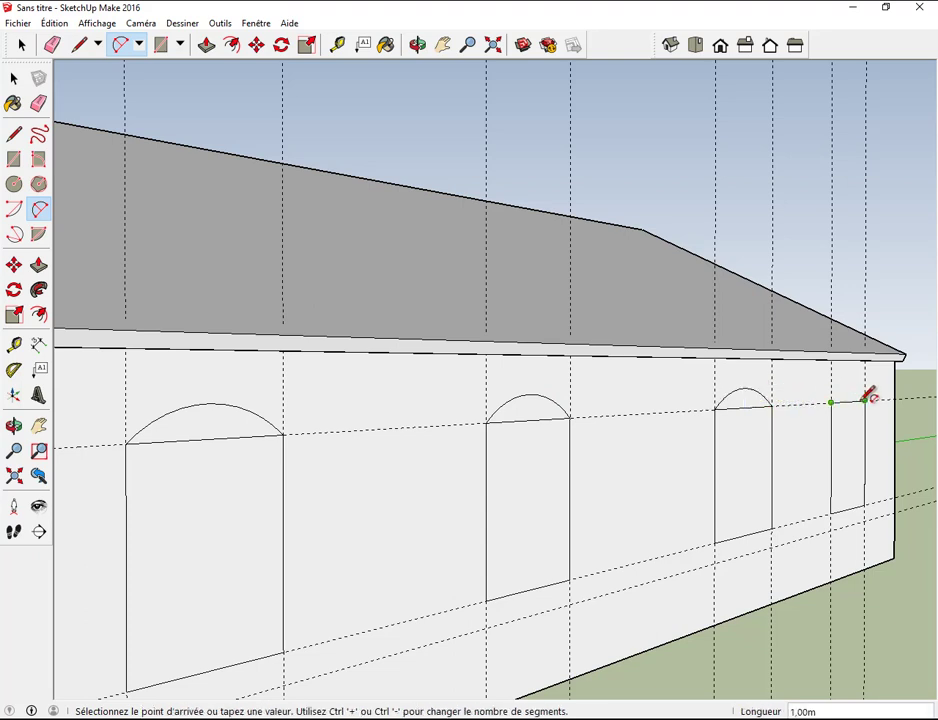
pyautogui.click(866, 400)
pyautogui.write('0,2')
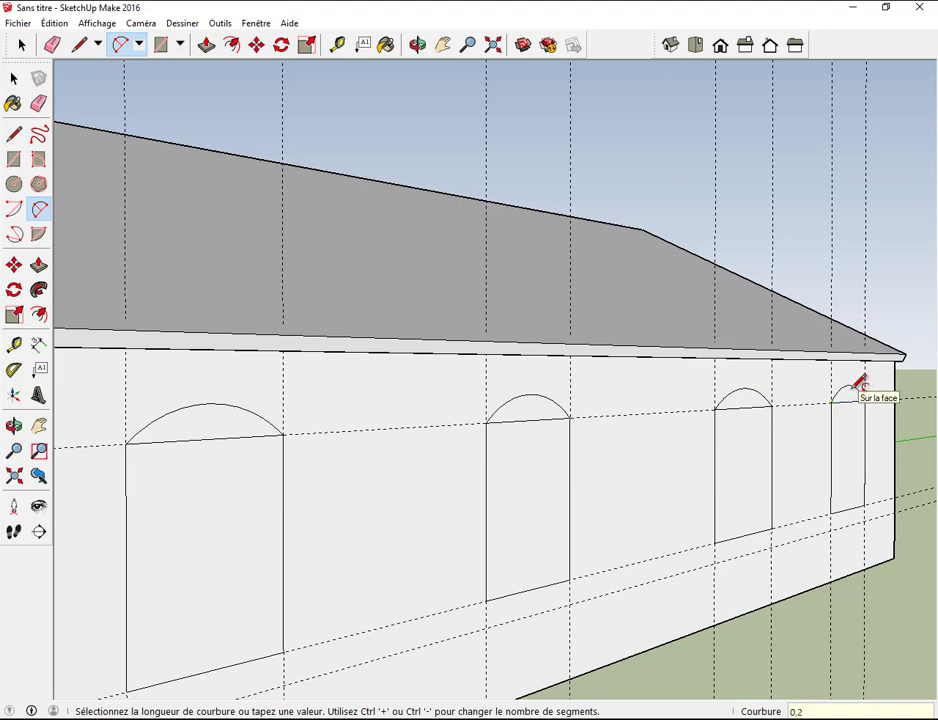
pyautogui.press('Return')
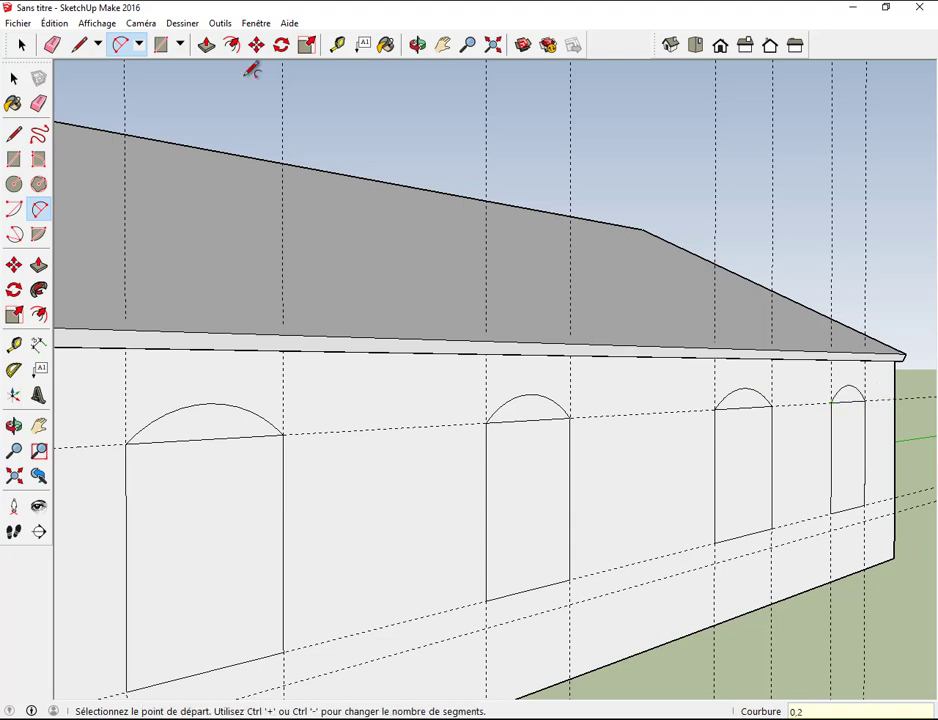
# Erase the horizontal lines beneath the first three arches
pyautogui.click(53, 44)
pyautogui.click(195, 436)
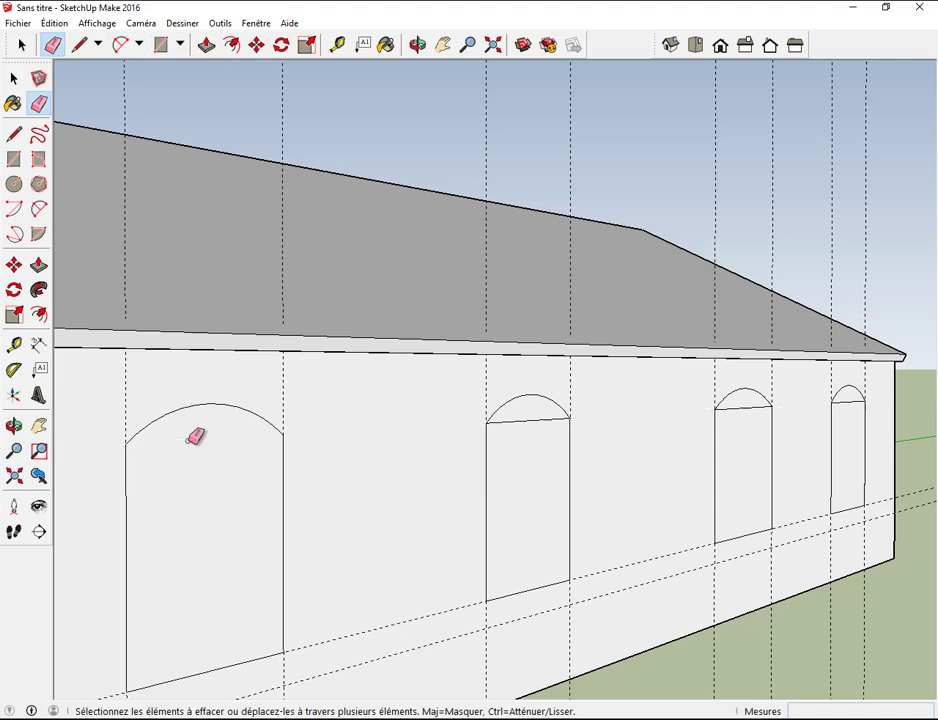
pyautogui.click(518, 420)
pyautogui.click(733, 405)
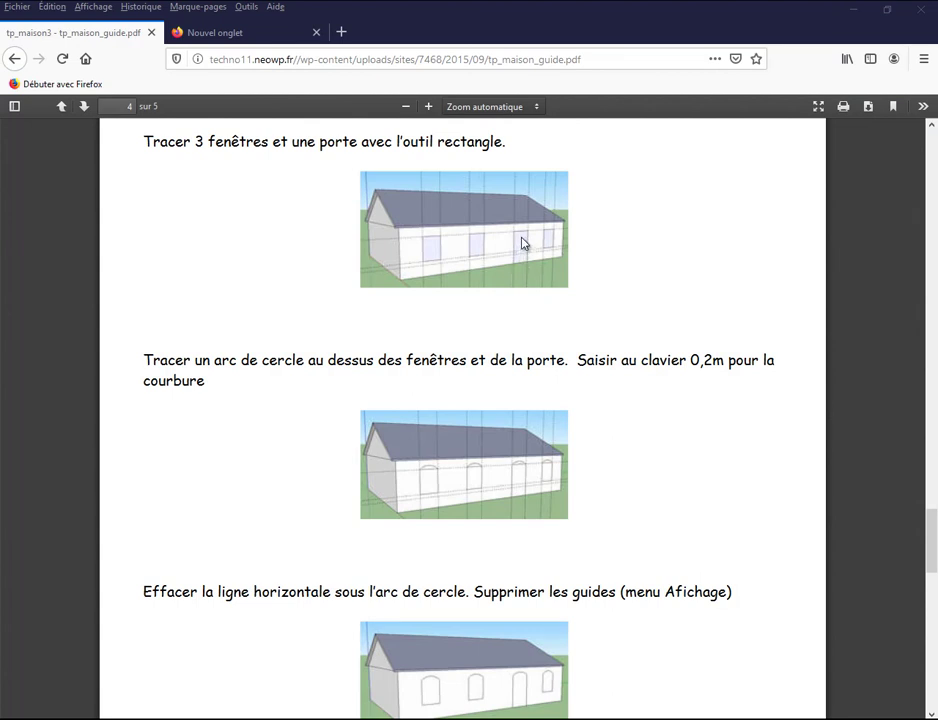
# Scroll the PDF from page 4 to page 5 to read the 0,1 m offset and 0,2 m extrusion steps
pyautogui.scroll(-1, 604, 353)
pyautogui.scroll(-2, 605, 355)
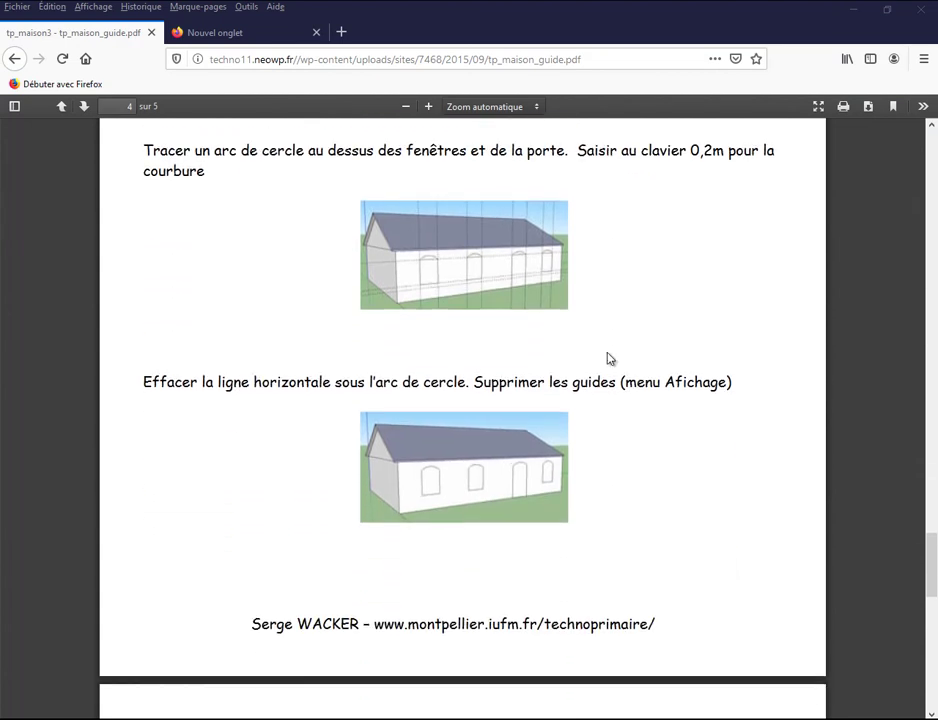
pyautogui.scroll(-1, 606, 355)
pyautogui.scroll(-1, 607, 353)
pyautogui.scroll(-2, 607, 352)
pyautogui.scroll(-1, 610, 356)
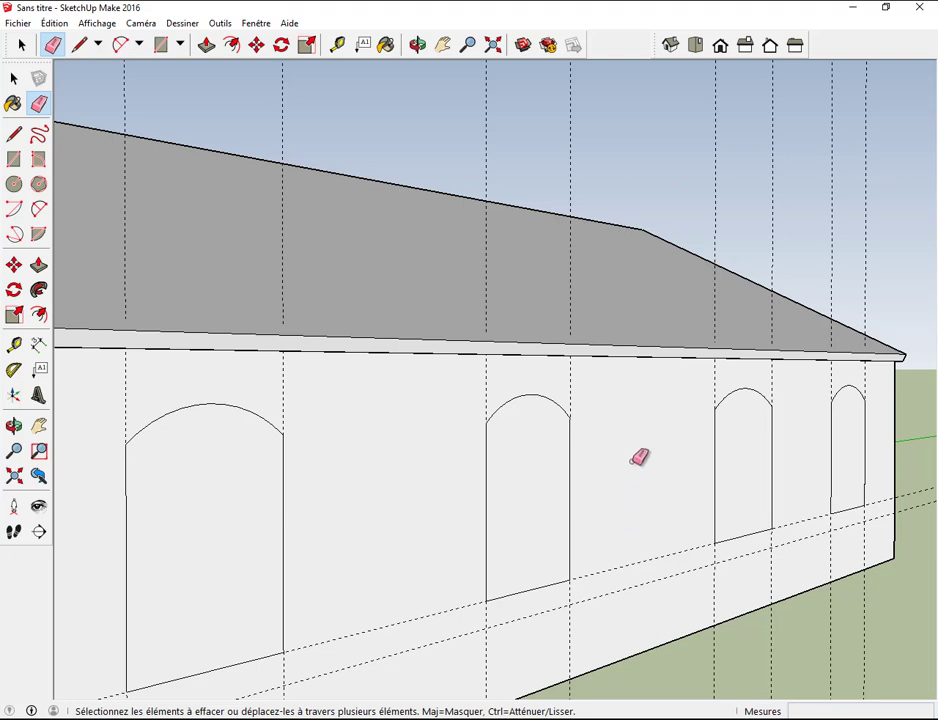
# Draw a 1,20 × 0,80 m rectangle below the third window and erase the lower guide line
pyautogui.click(164, 46)
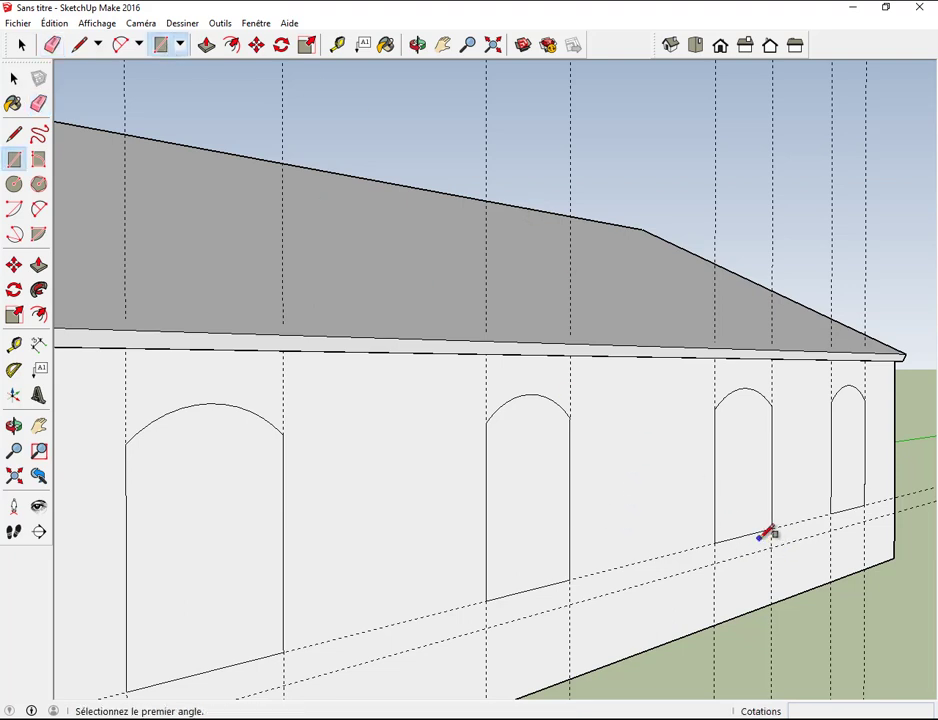
pyautogui.click(714, 544)
pyautogui.write('1,2;0,8')
pyautogui.press('Return')
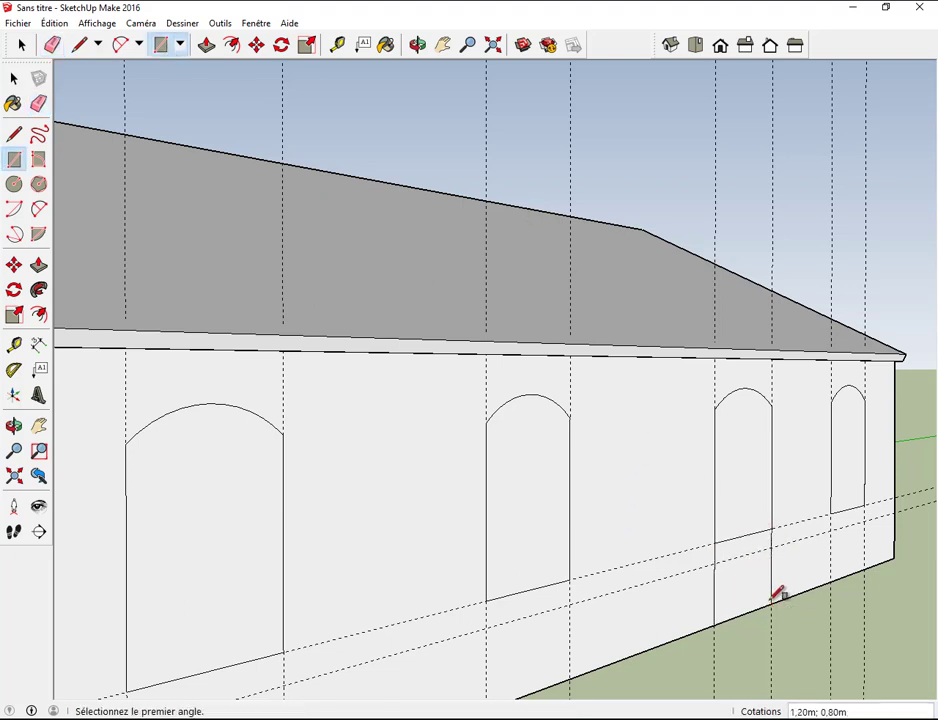
pyautogui.click(52, 44)
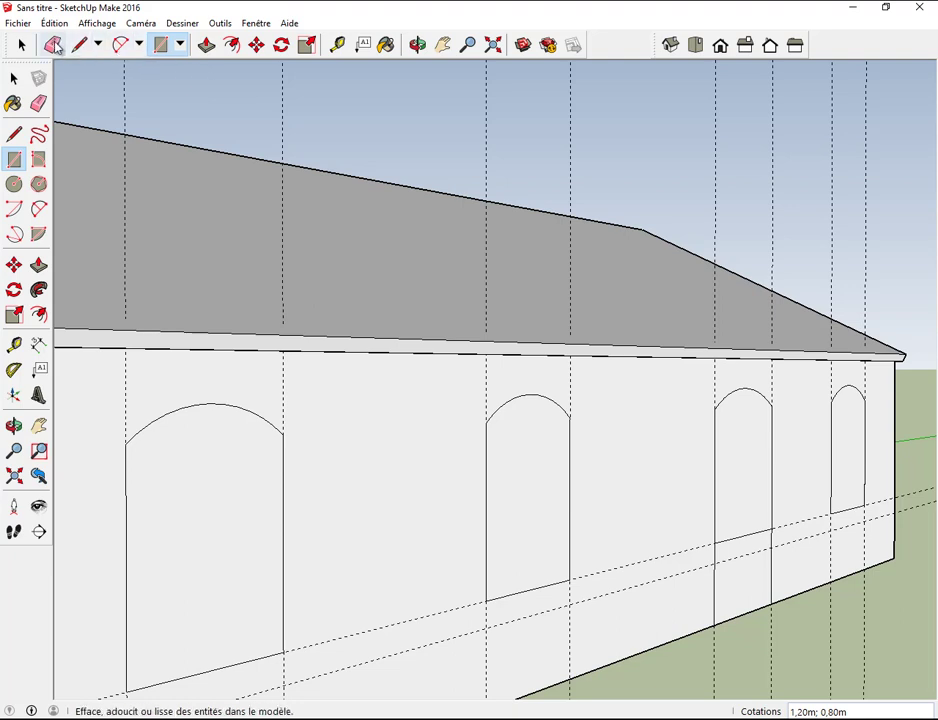
pyautogui.click(737, 539)
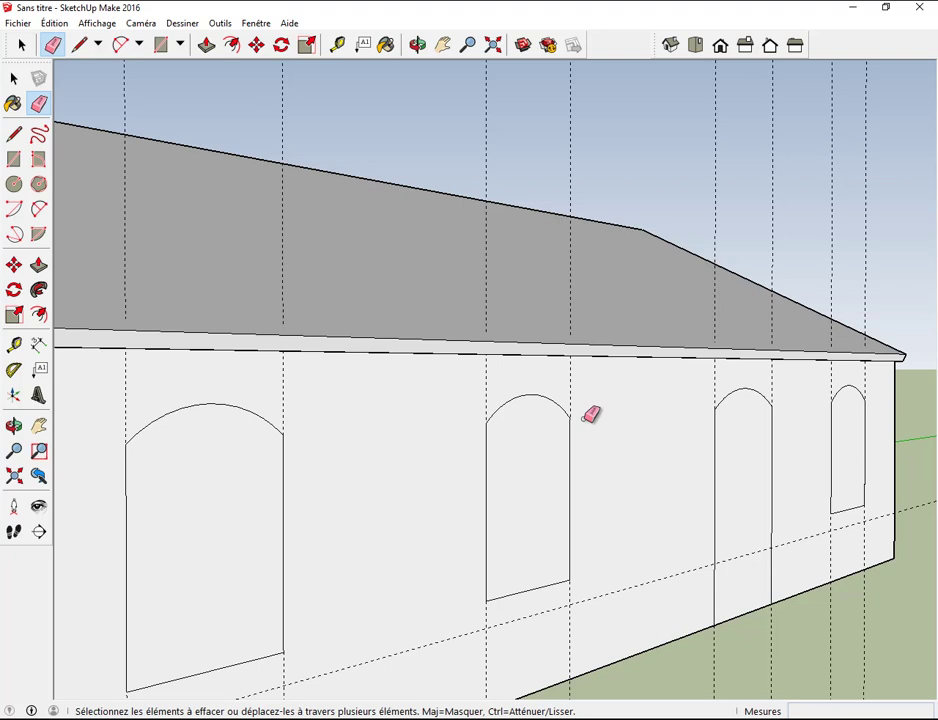
pyautogui.click(231, 44)
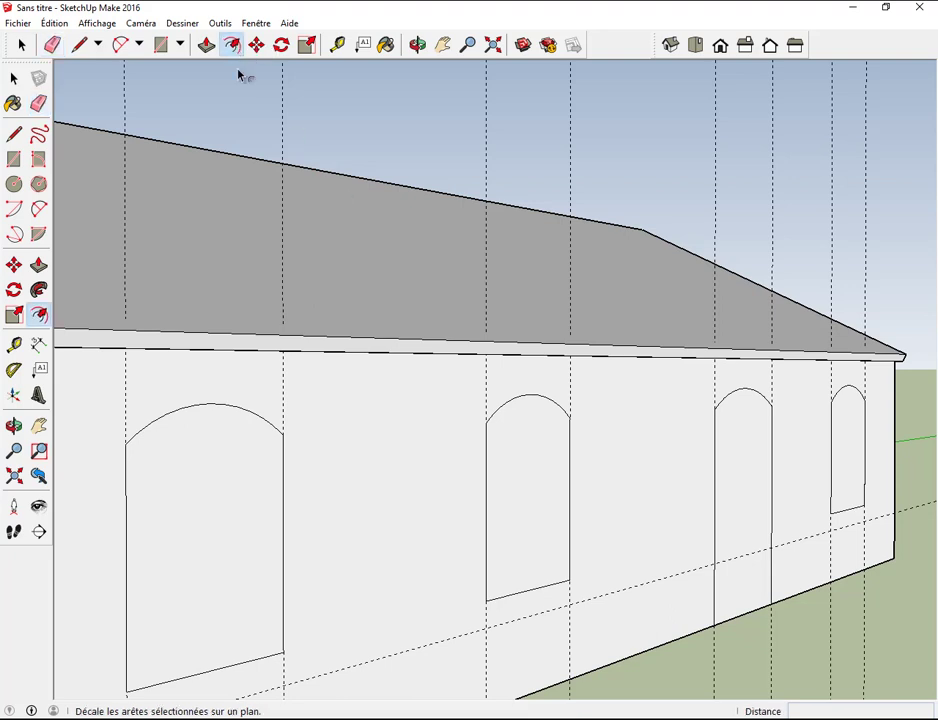
# Offset the left window, middle window, door and small window by 0,1 m
pyautogui.click(243, 428)
pyautogui.write('0,1')
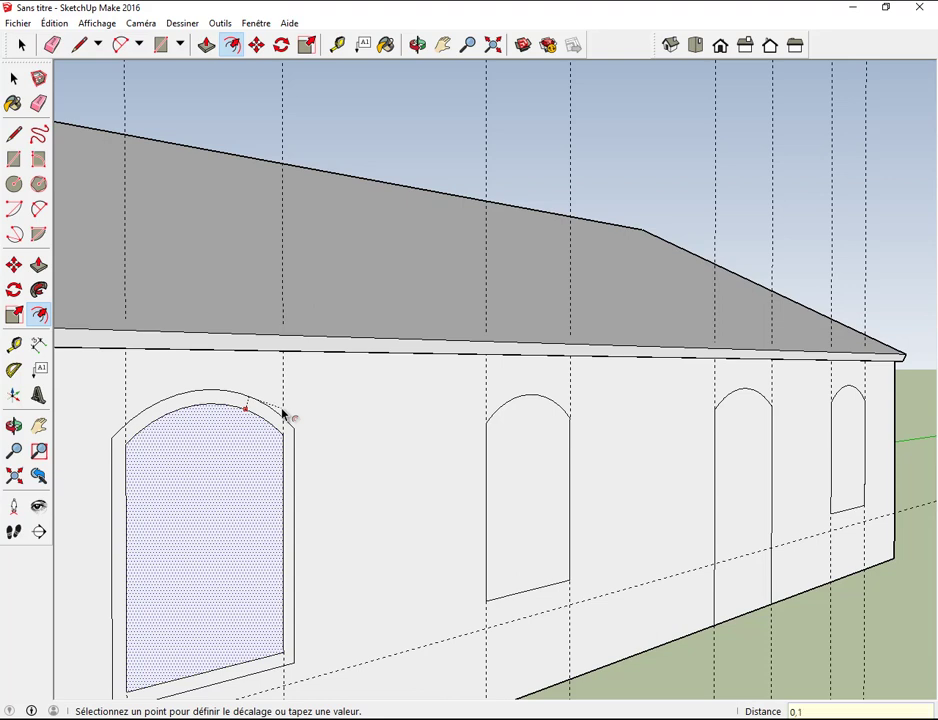
pyautogui.click(283, 413)
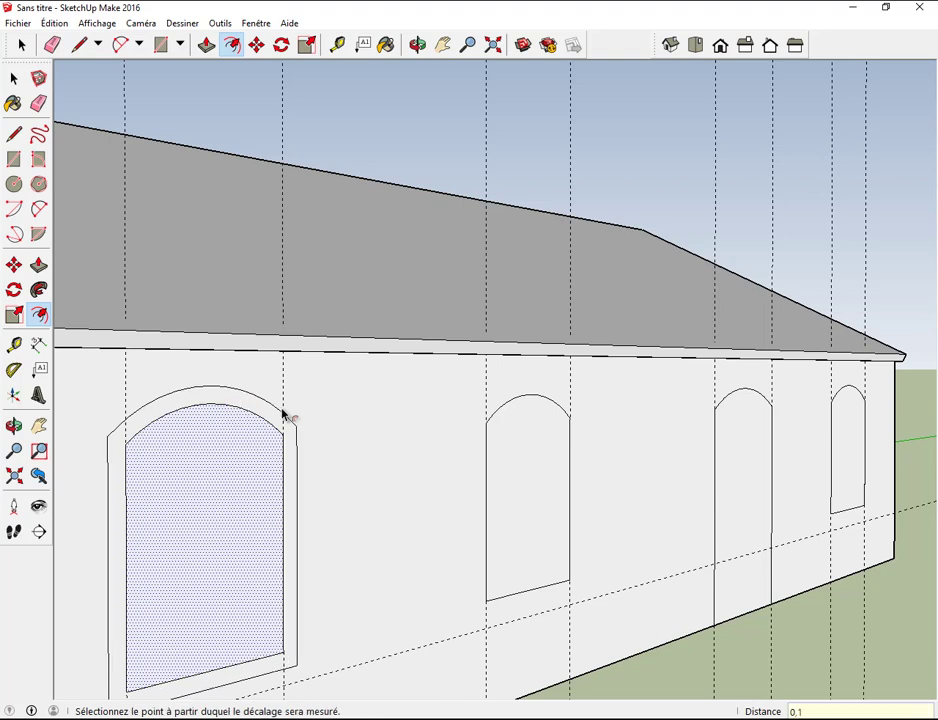
pyautogui.click(568, 488)
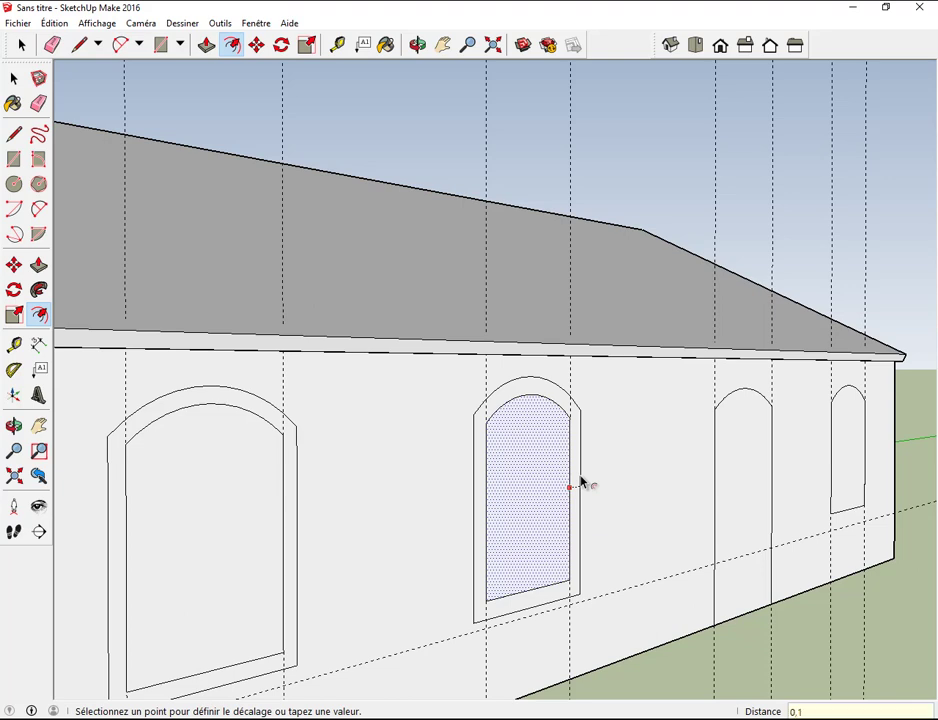
pyautogui.click(582, 482)
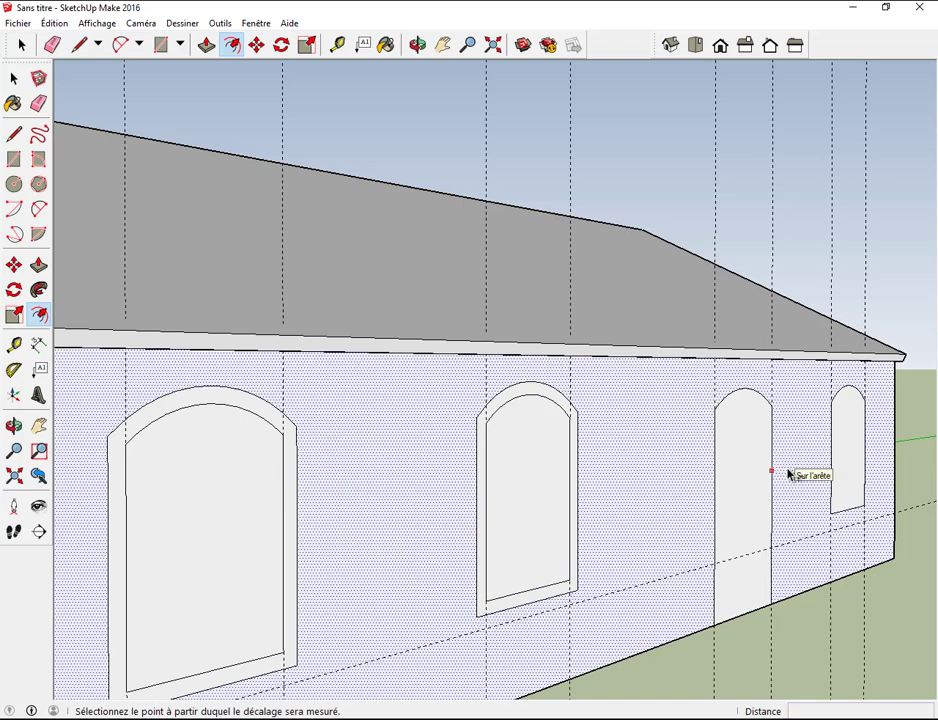
pyautogui.click(768, 473)
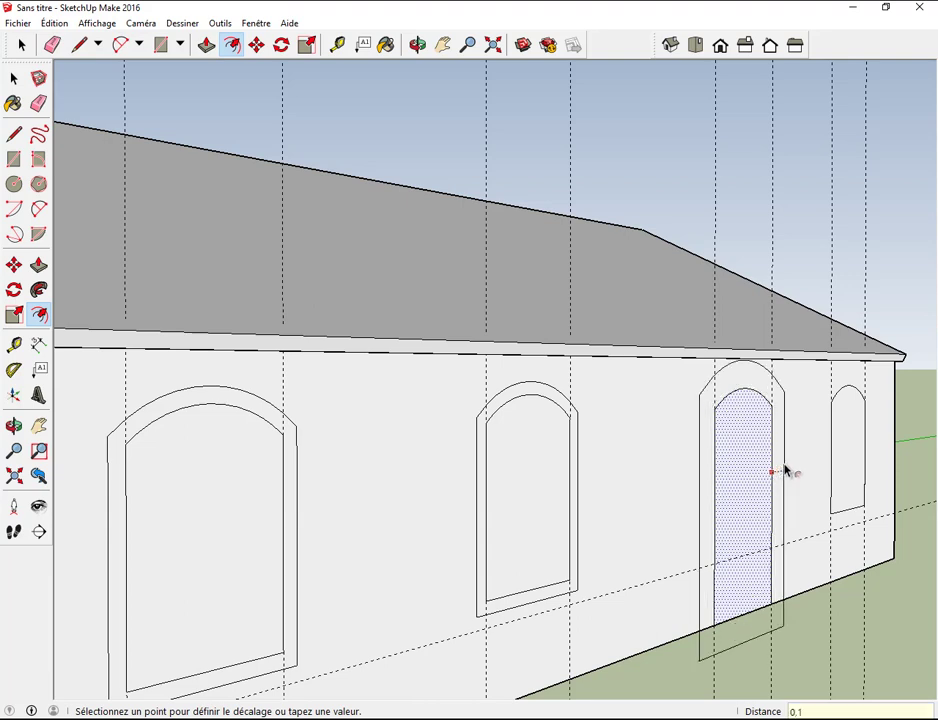
pyautogui.press('Return')
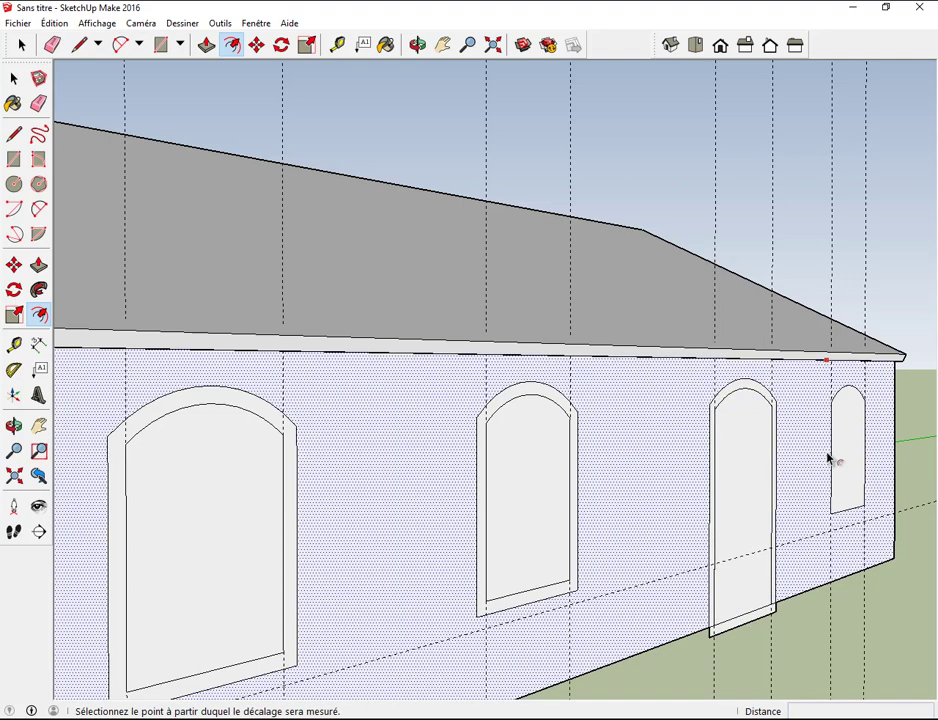
pyautogui.click(864, 448)
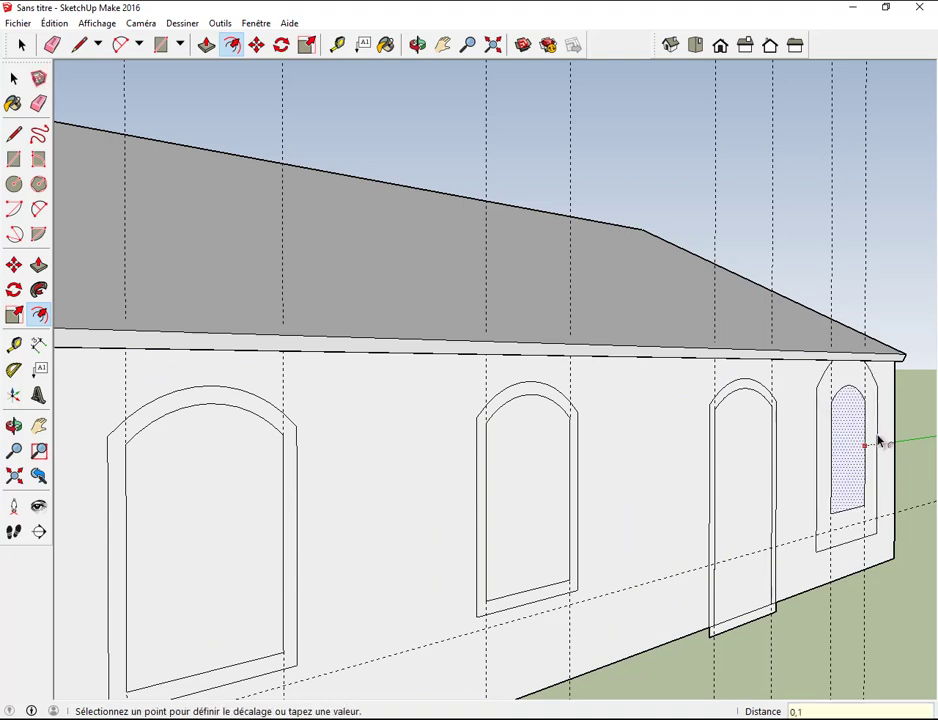
pyautogui.press('Return')
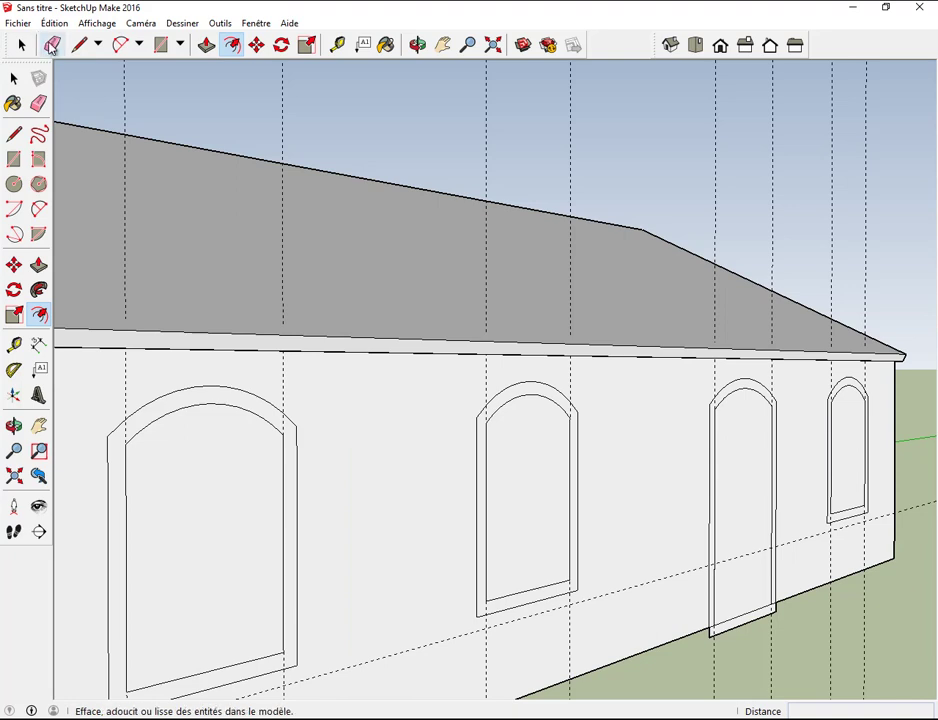
# Erase the offset frame edge across the door's bottom
pyautogui.click(52, 45)
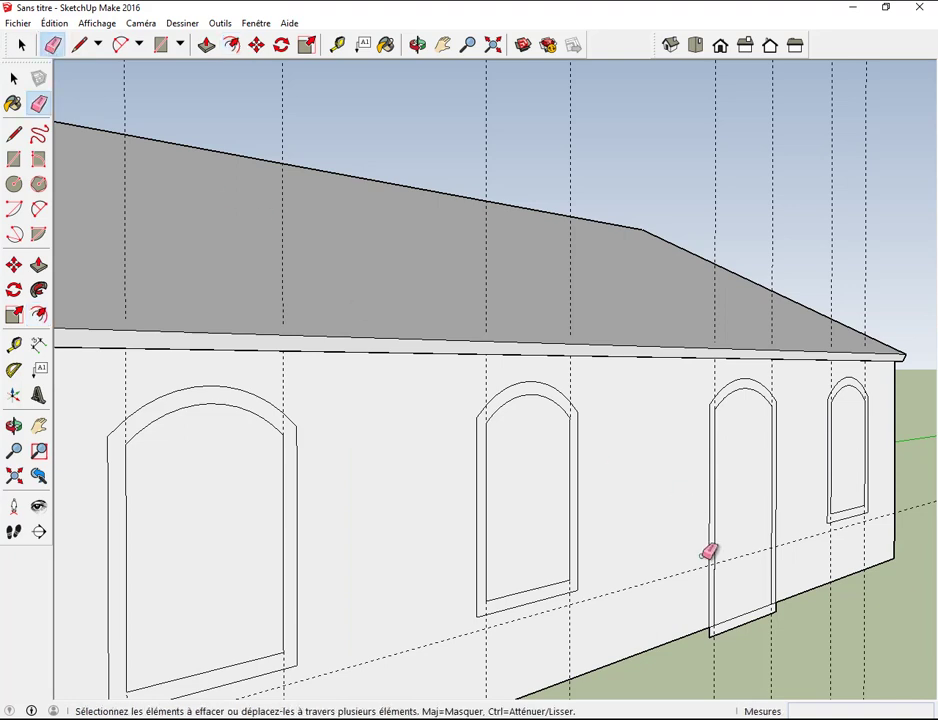
pyautogui.click(740, 623)
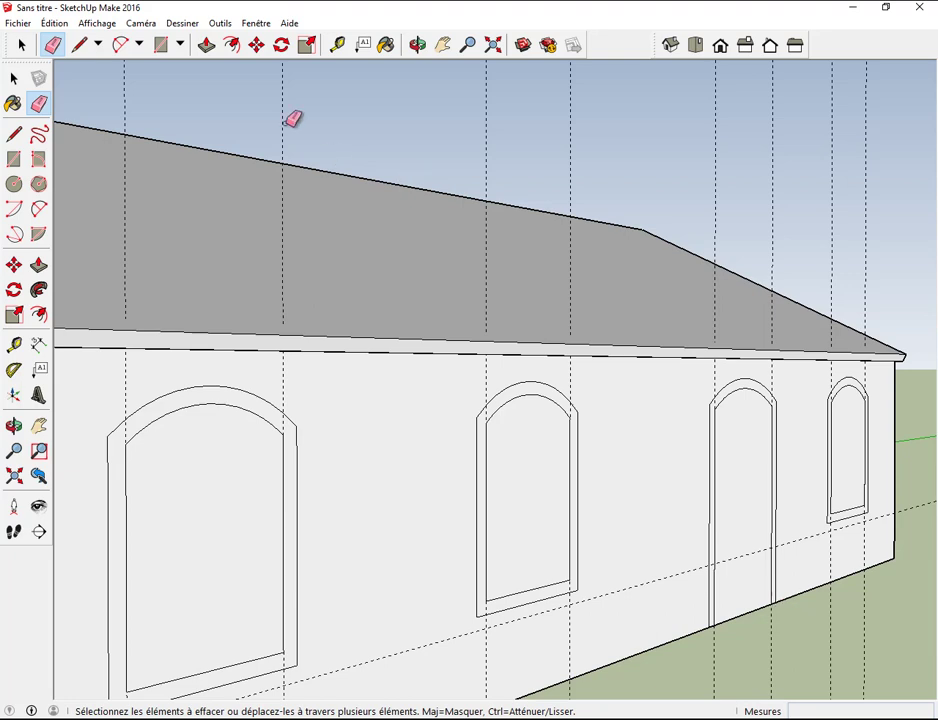
pyautogui.click(206, 44)
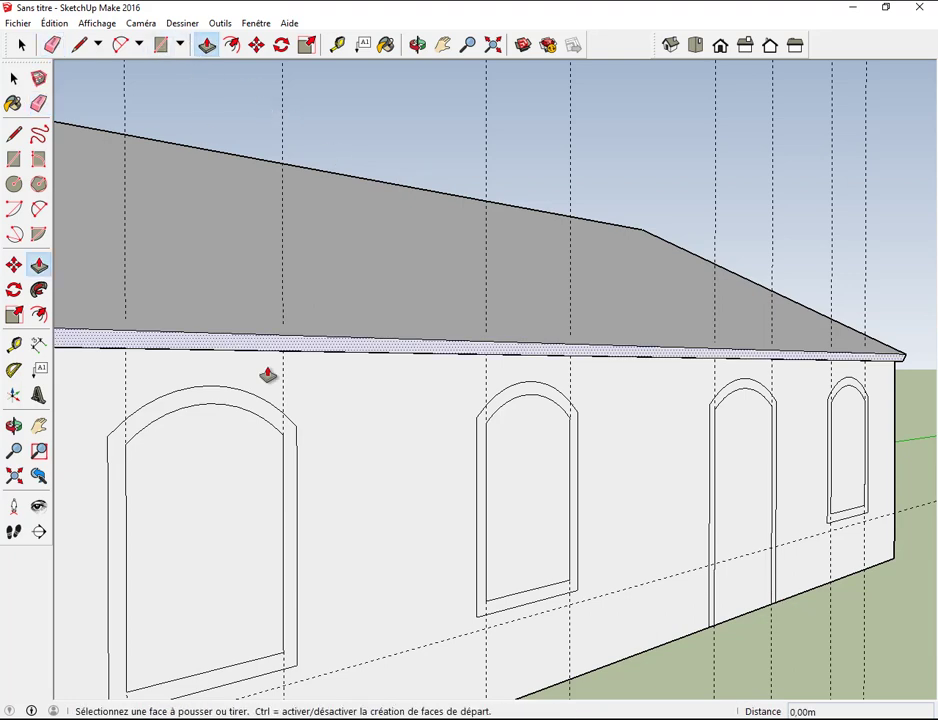
# Push the left and middle windows 0,20 m into the wall
pyautogui.click(244, 446)
pyautogui.click(238, 449)
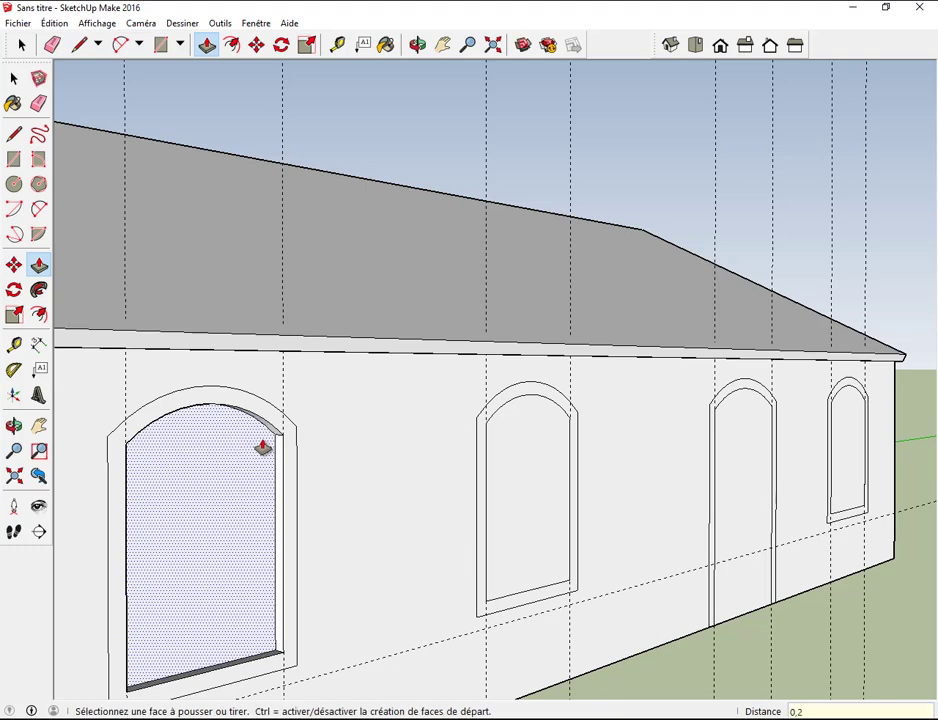
pyautogui.press('Return')
pyautogui.click(521, 473)
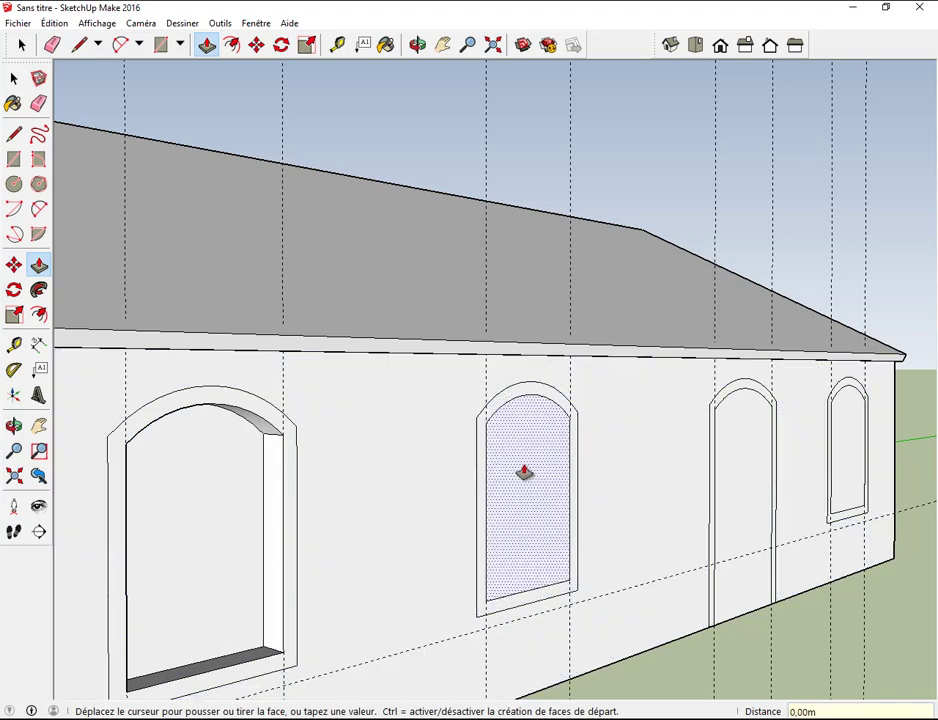
pyautogui.click(518, 472)
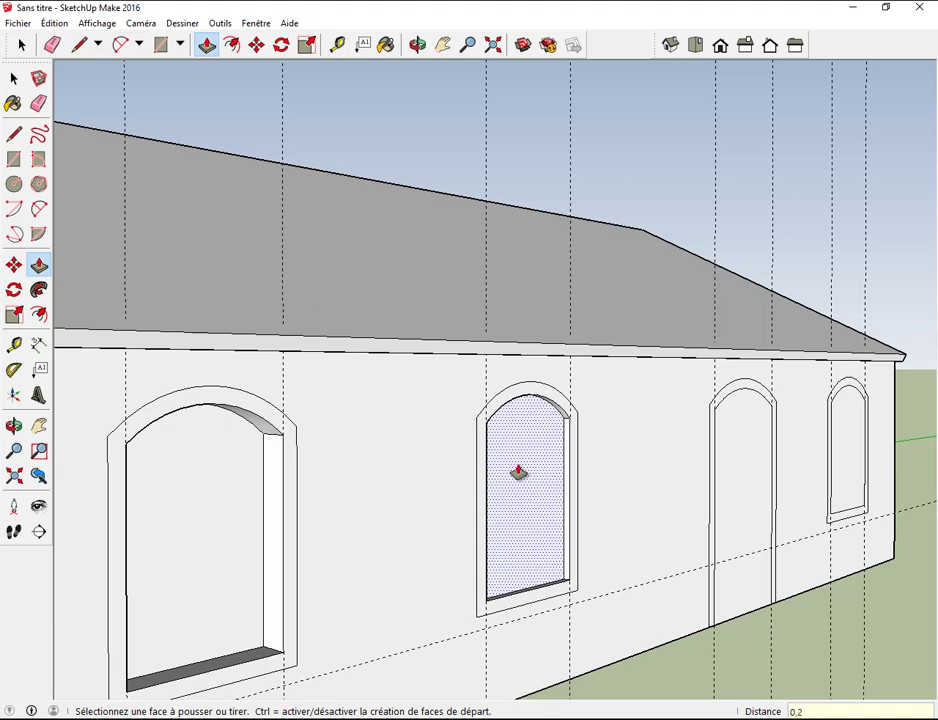
pyautogui.press('Return')
# Recess the door and the small window 0,20 m into the wall
pyautogui.click(746, 487)
pyautogui.click(742, 488)
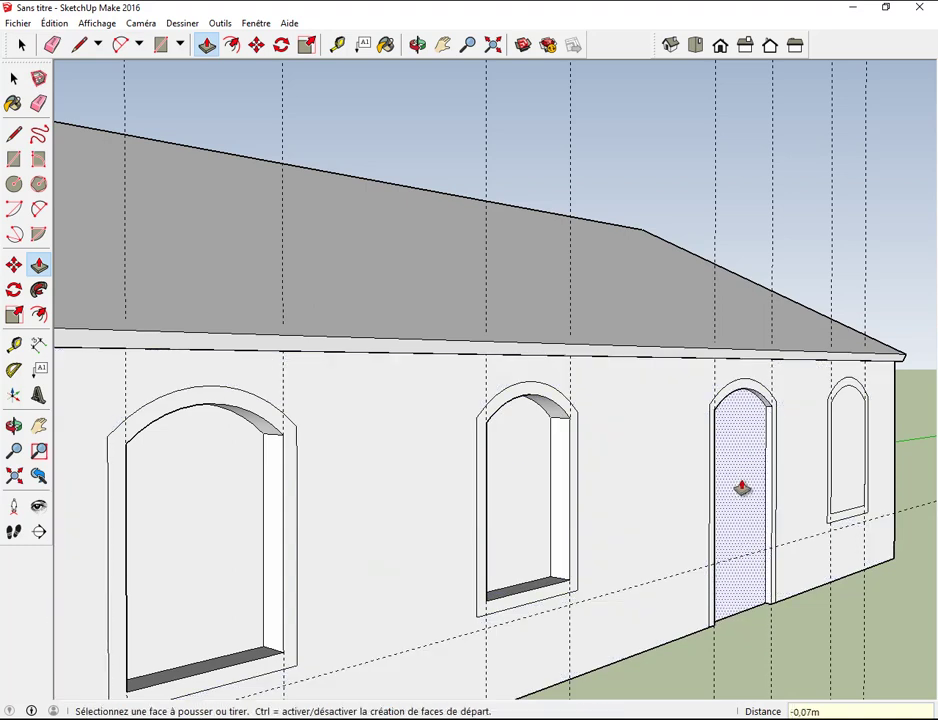
pyautogui.write('0,2')
pyautogui.press('Return')
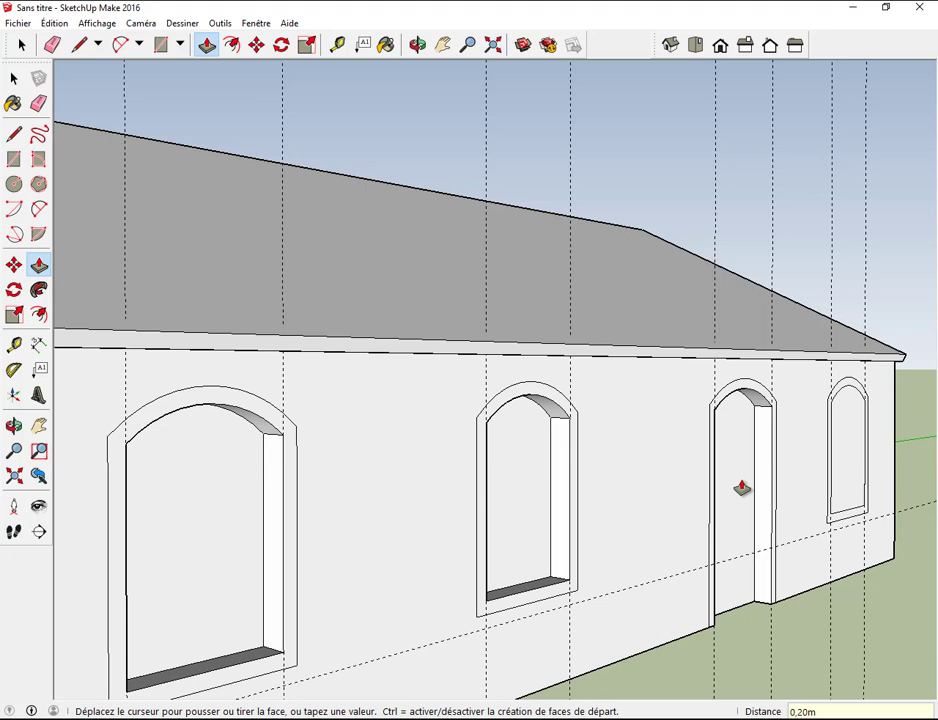
pyautogui.click(856, 457)
pyautogui.click(849, 459)
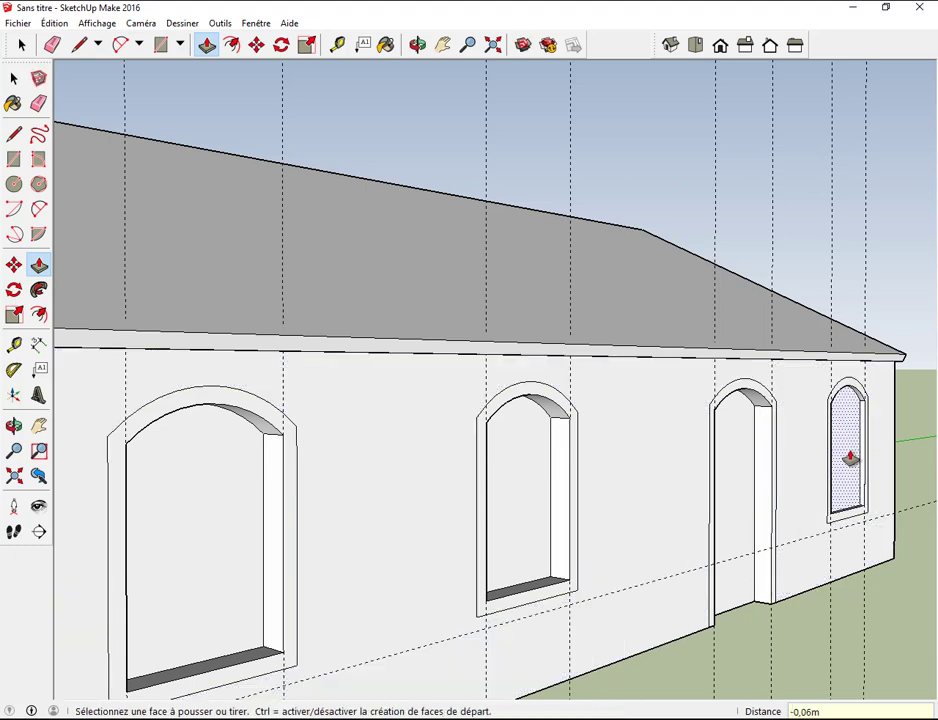
pyautogui.write('2')
pyautogui.press('Return')
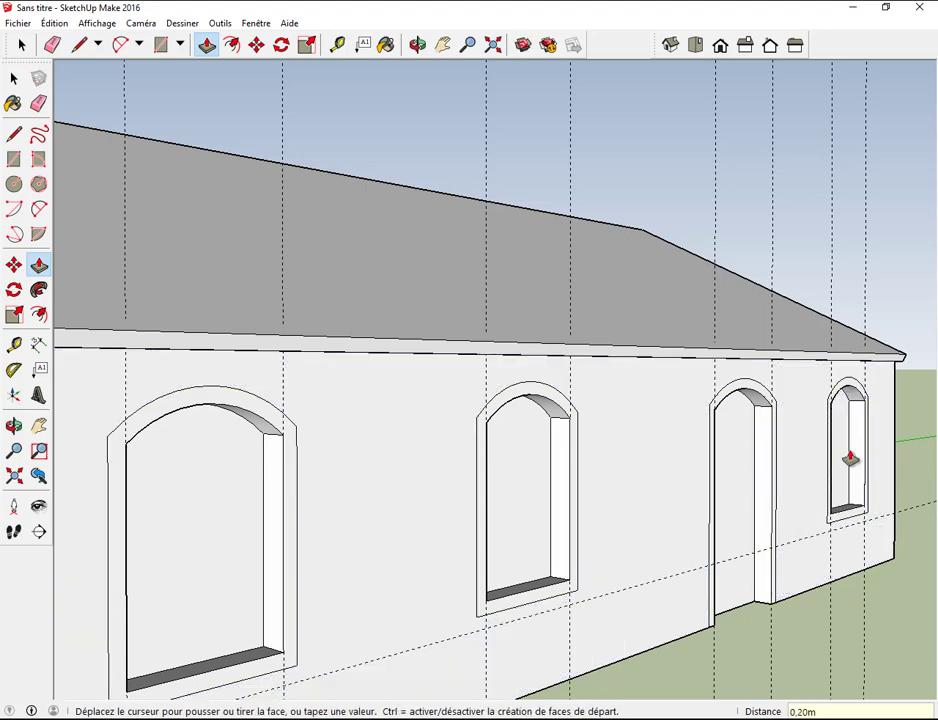
pyautogui.scroll(-2, 161, 391)
# Pan toward the left gable wall and toggle the guides display off and back on
pyautogui.scroll(-1, 161, 391)
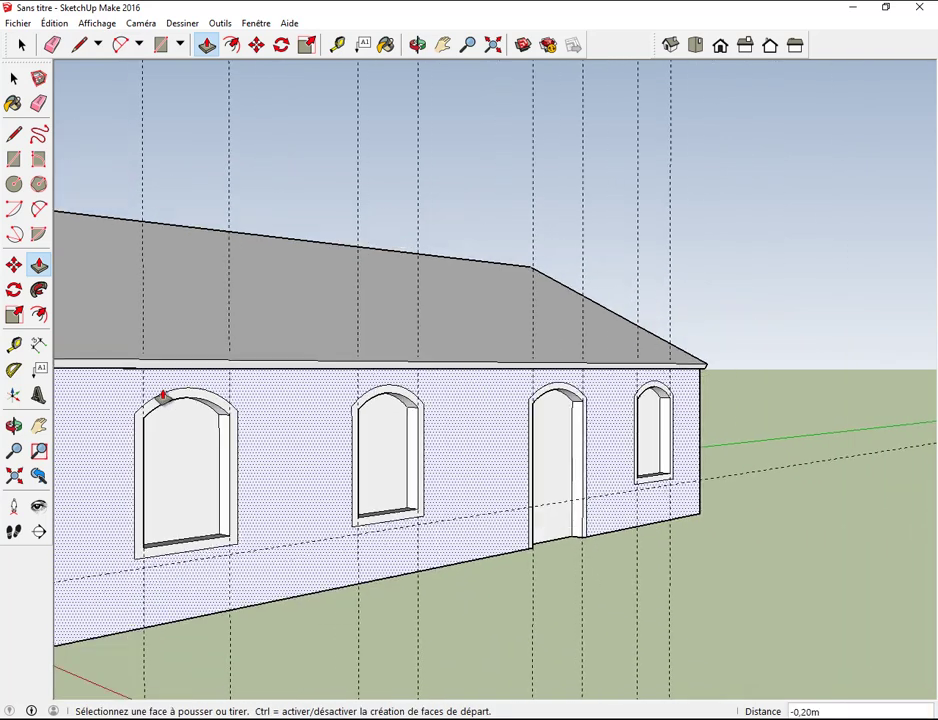
pyautogui.click(443, 46)
pyautogui.moveTo(410, 157); pyautogui.dragTo(557, 146)
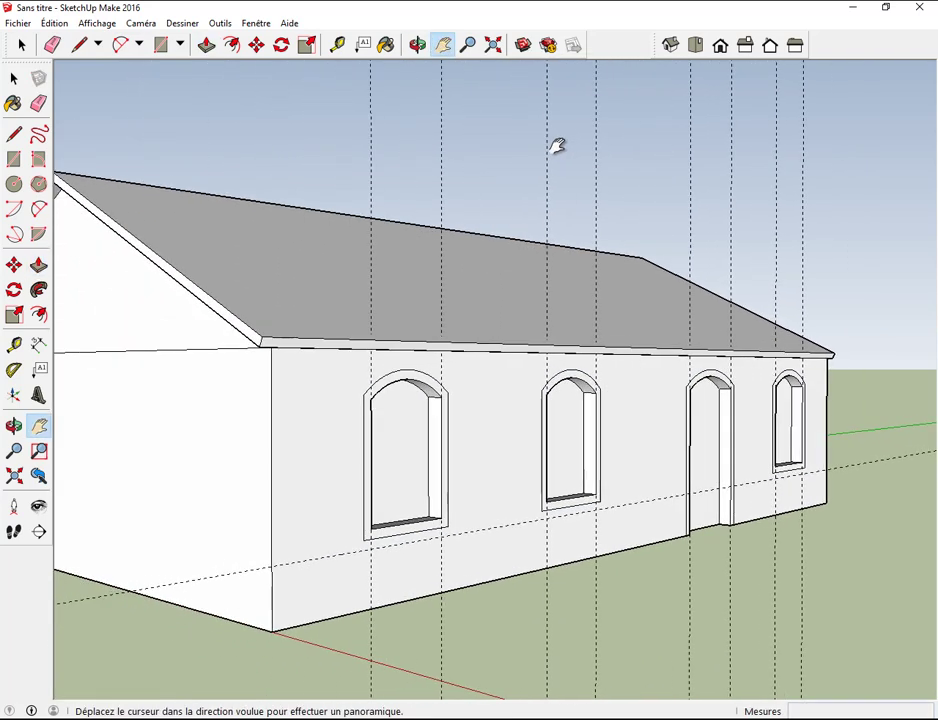
pyautogui.click(111, 25)
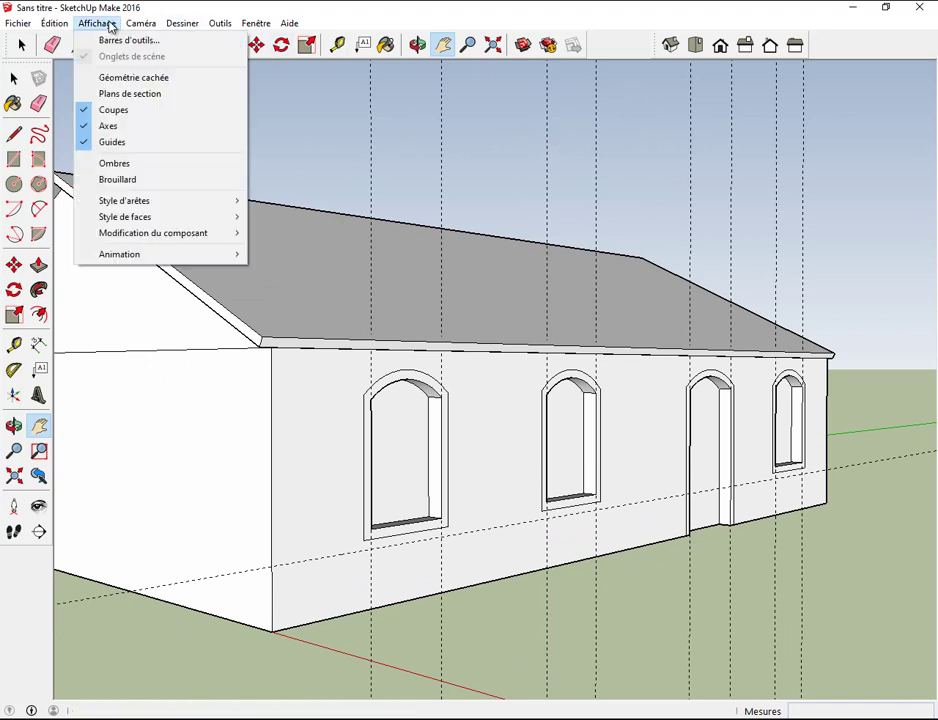
pyautogui.click(112, 142)
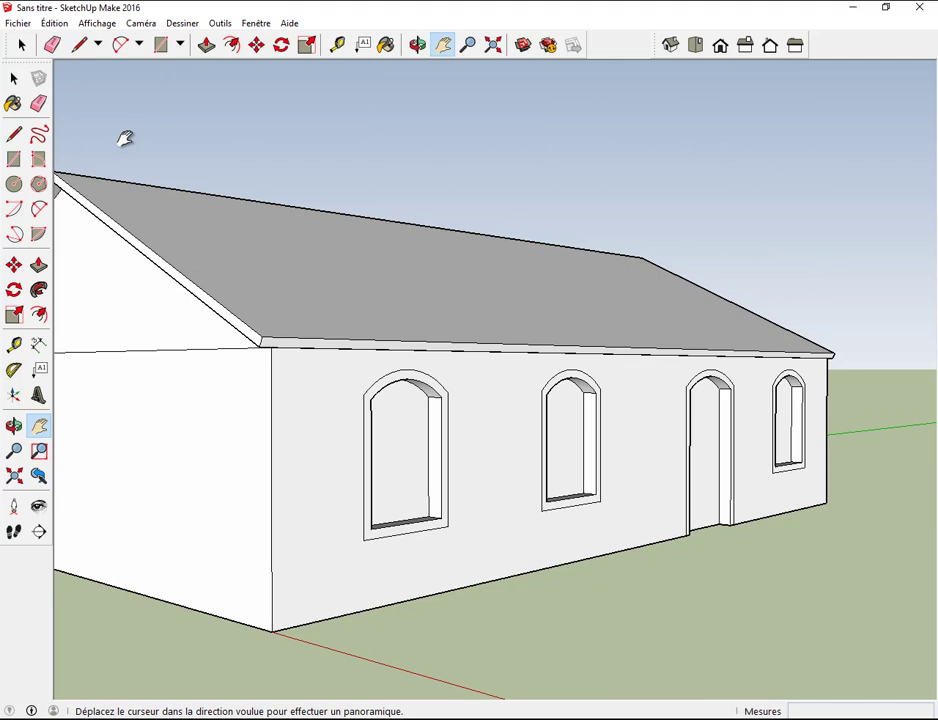
pyautogui.click(97, 23)
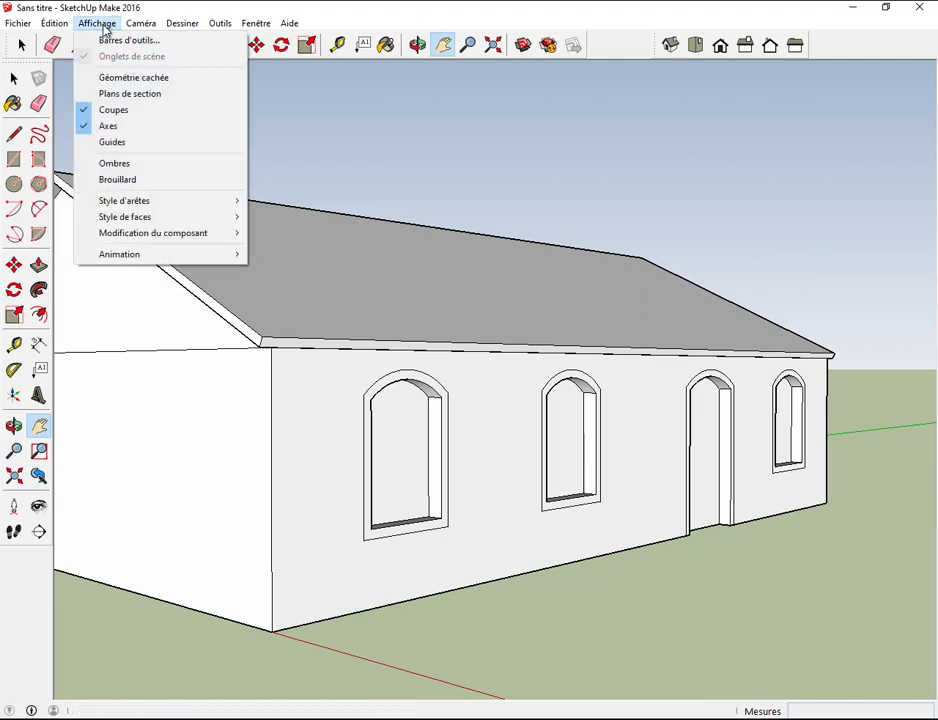
pyautogui.click(126, 143)
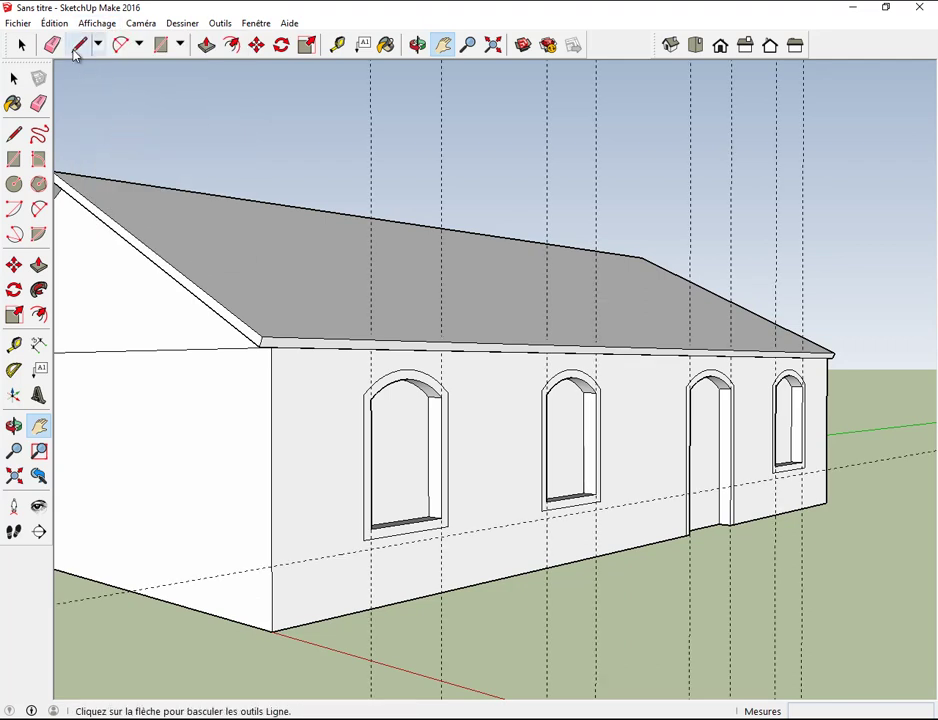
# Erase the eight vertical guides along the wall and the diagonal ground guide
pyautogui.click(52, 44)
pyautogui.click(370, 176)
pyautogui.click(441, 178)
pyautogui.click(547, 207)
pyautogui.click(596, 214)
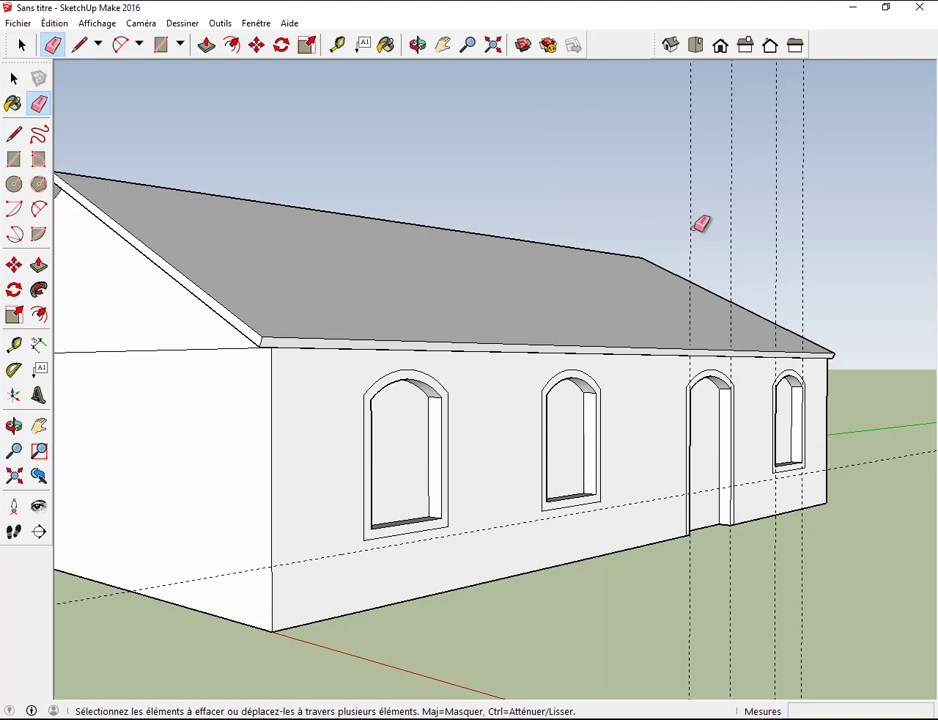
pyautogui.click(690, 235)
pyautogui.click(731, 233)
pyautogui.click(776, 237)
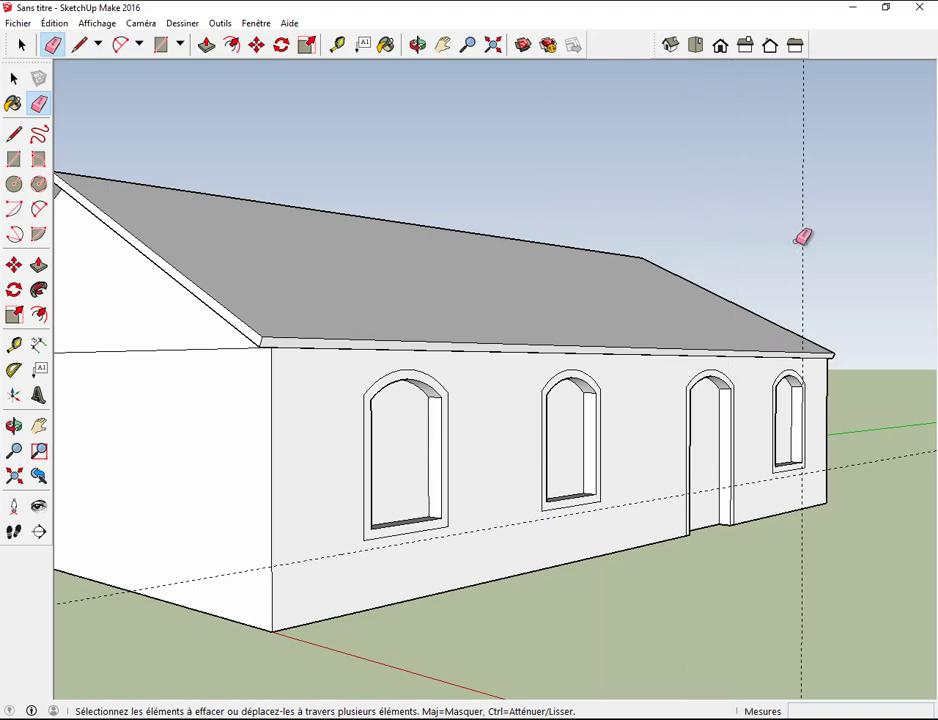
pyautogui.click(803, 241)
pyautogui.click(858, 463)
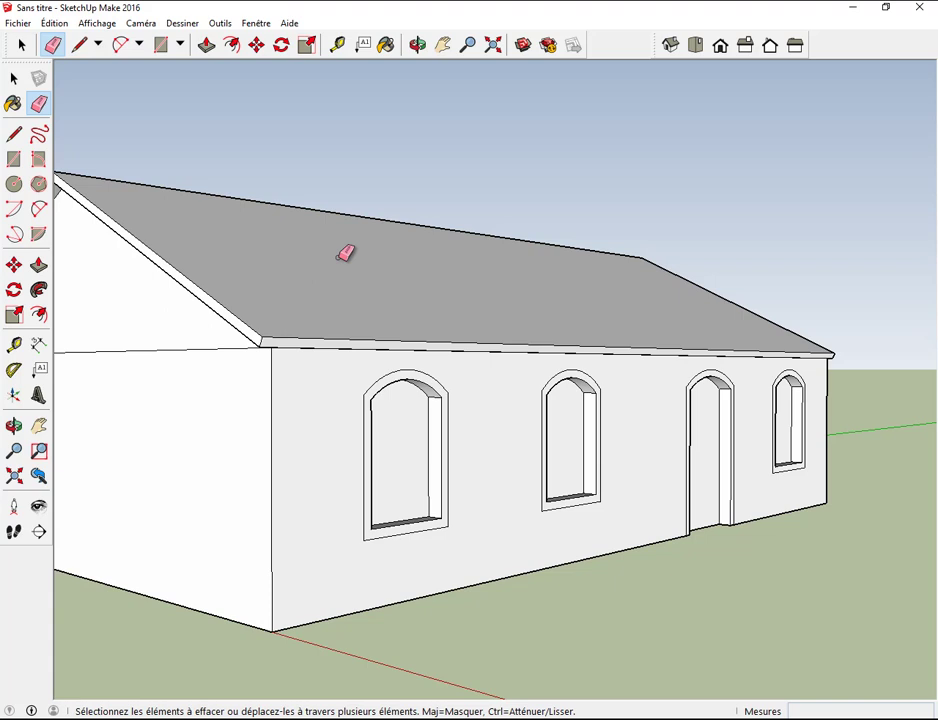
# Draw a rectangle on the ground beside the house and extrude it into a box
pyautogui.click(160, 44)
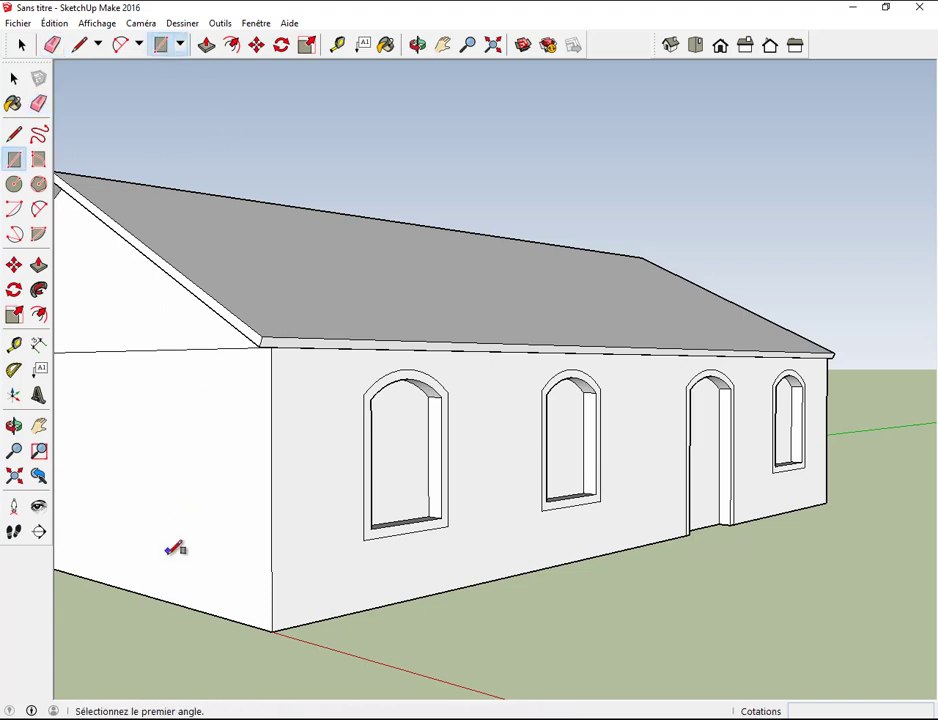
pyautogui.click(80, 645)
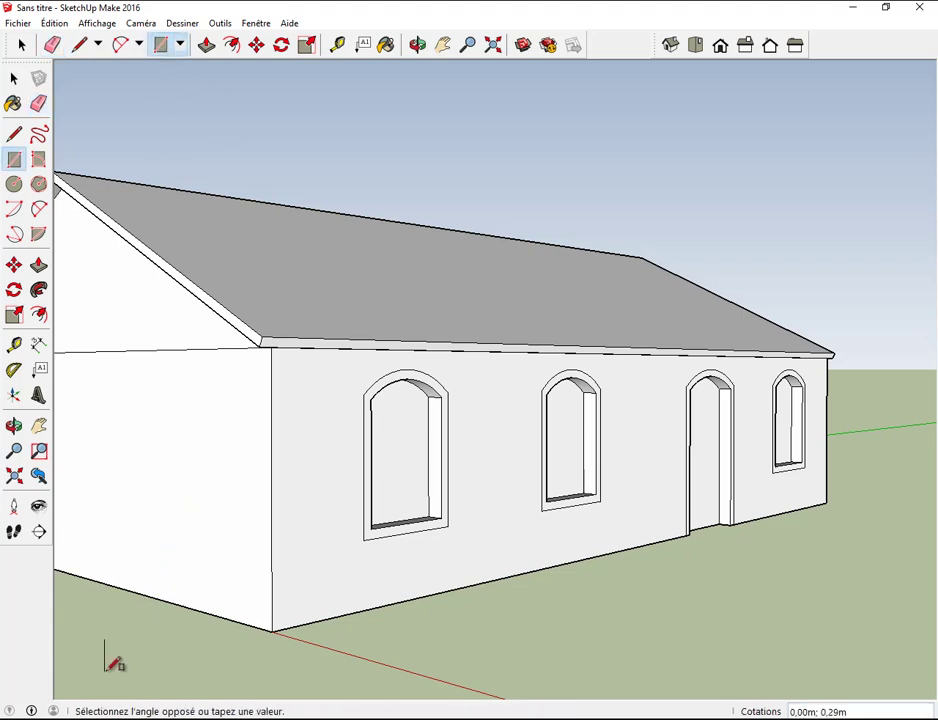
pyautogui.click(156, 659)
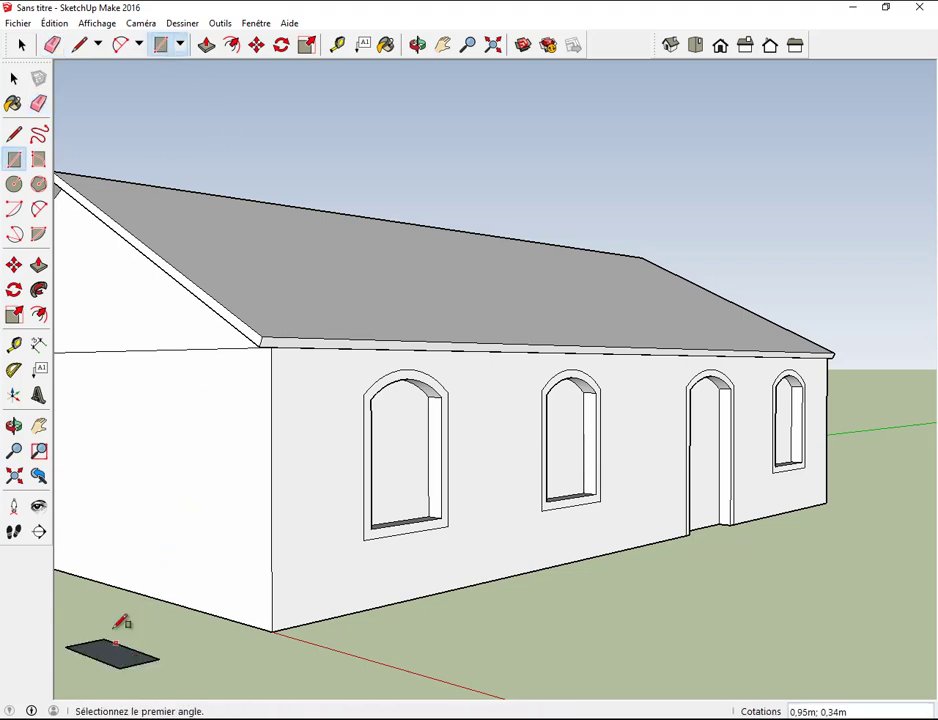
pyautogui.click(206, 44)
pyautogui.click(106, 630)
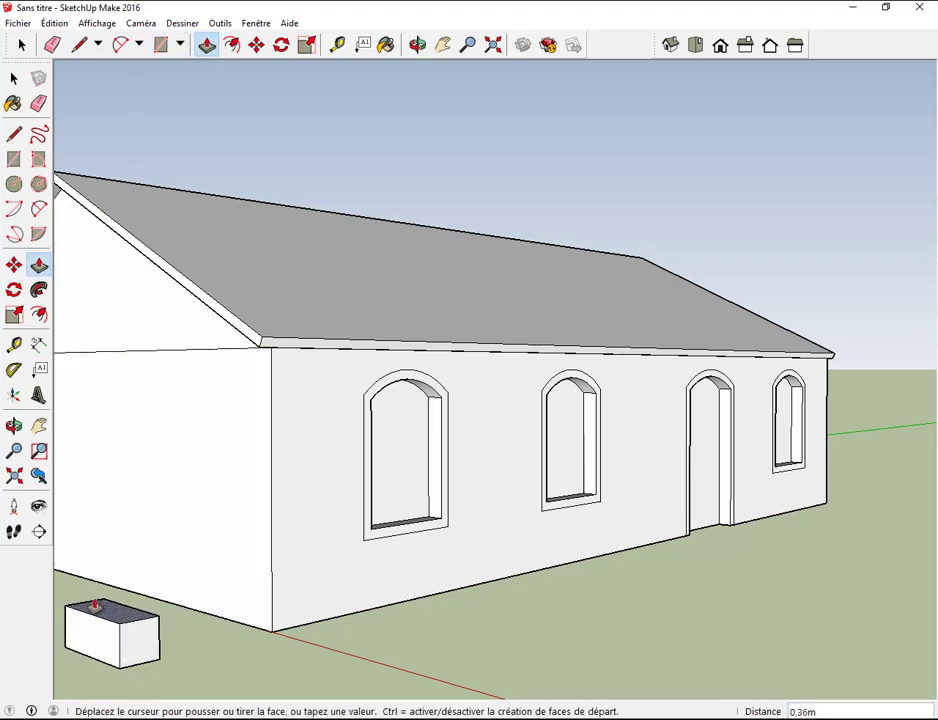
pyautogui.click(80, 440)
# Select the box and move it onto the roof slope
pyautogui.click(14, 78)
pyautogui.click(14, 78)
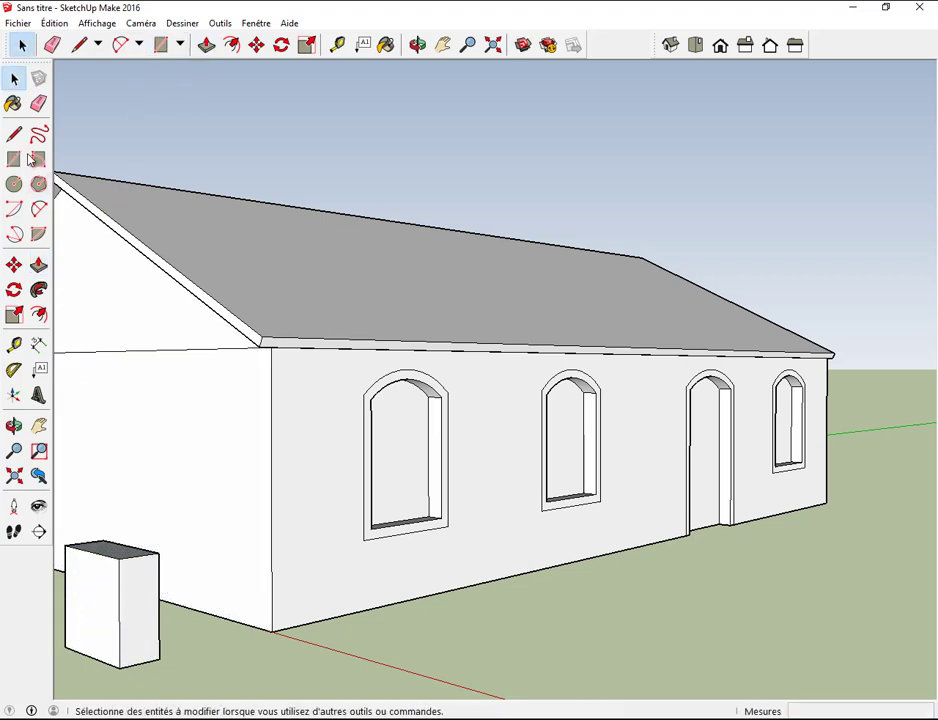
pyautogui.click(96, 590)
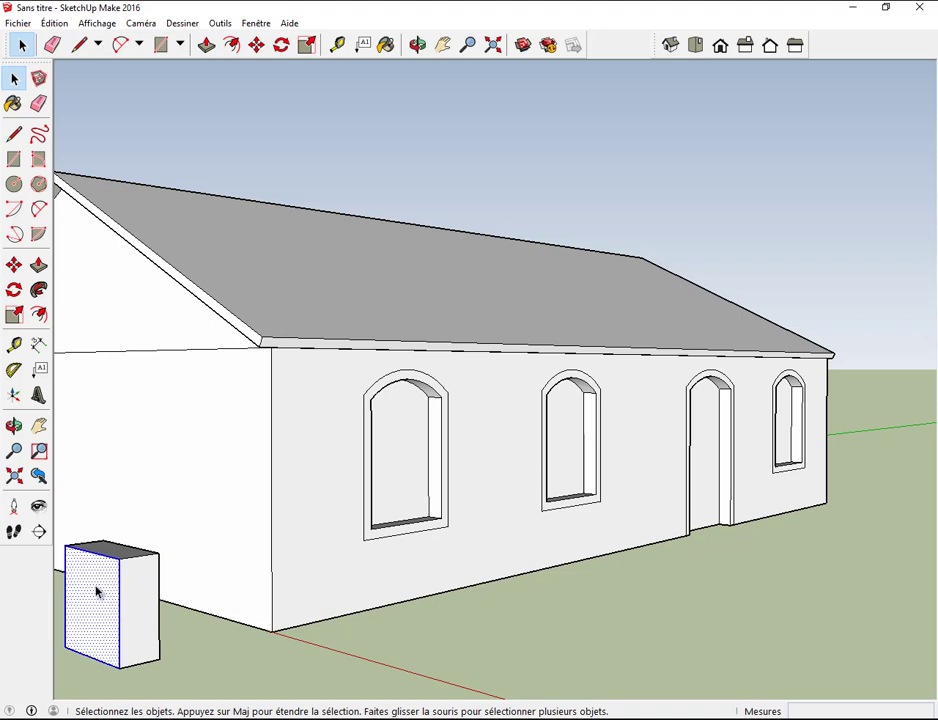
pyautogui.click(256, 45)
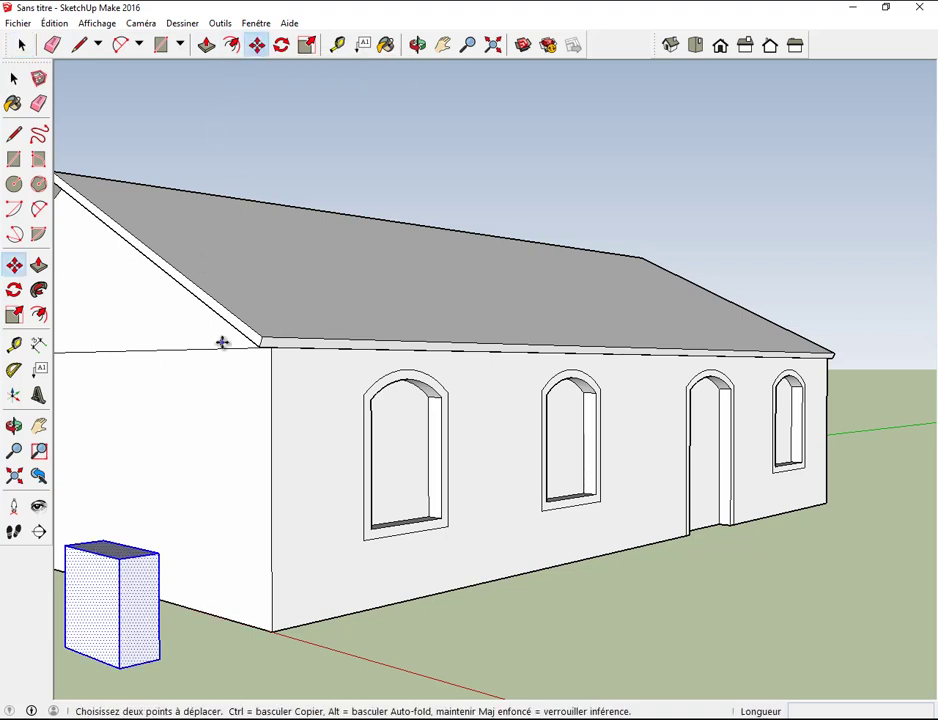
pyautogui.click(110, 583)
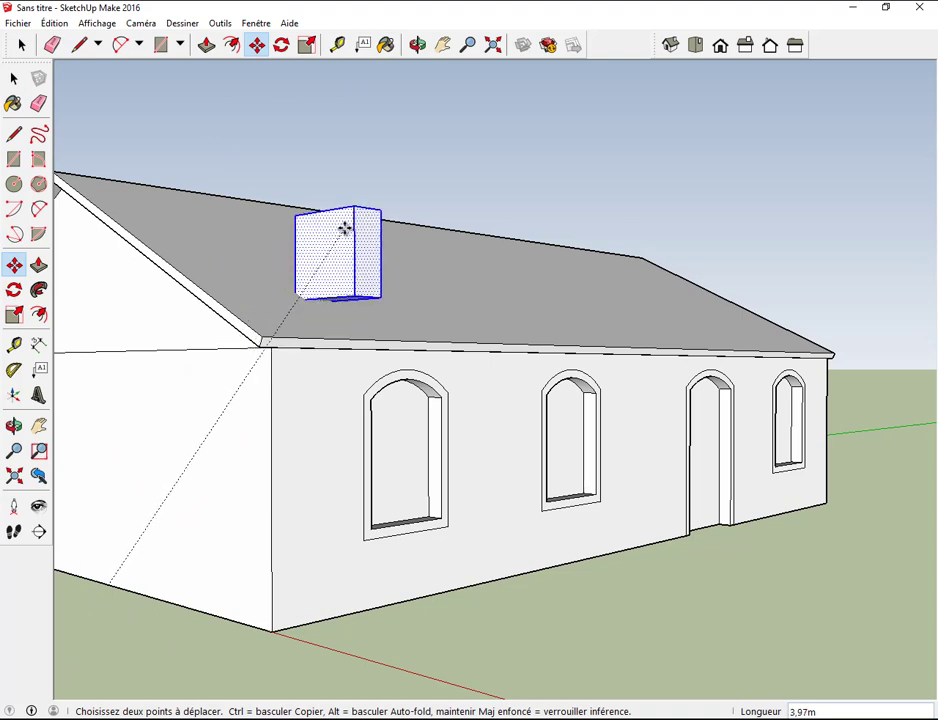
pyautogui.click(283, 226)
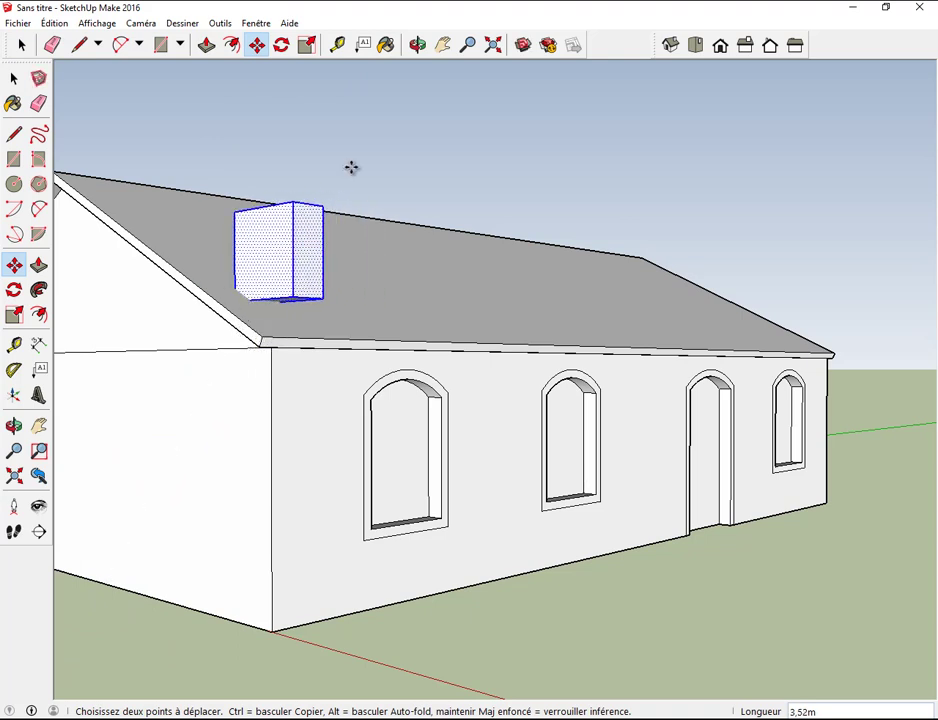
pyautogui.click(417, 45)
pyautogui.moveTo(417, 100)
pyautogui.mouseDown()
pyautogui.moveTo(418, 161)
pyautogui.moveTo(484, 331)
pyautogui.mouseUp()
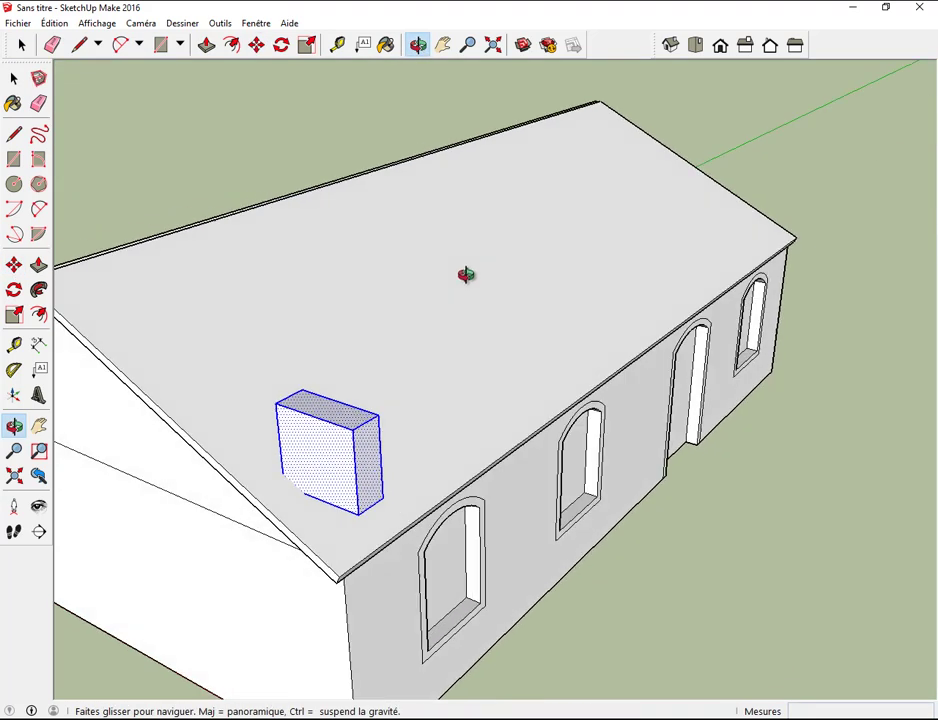
# Push and pull the box's faces into a tall, narrow chimney
pyautogui.click(205, 45)
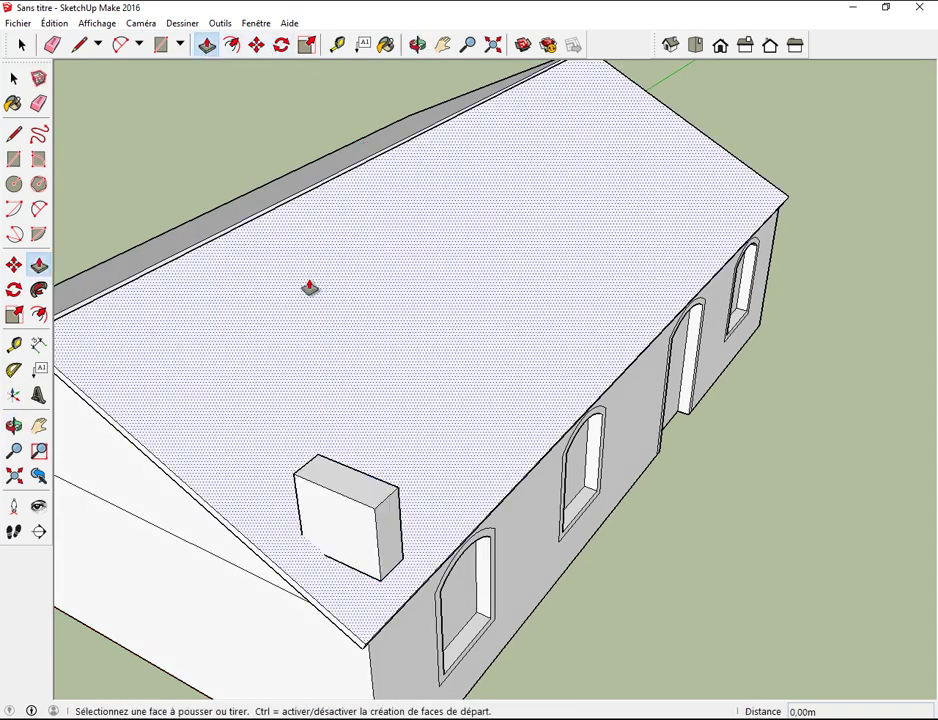
pyautogui.click(377, 526)
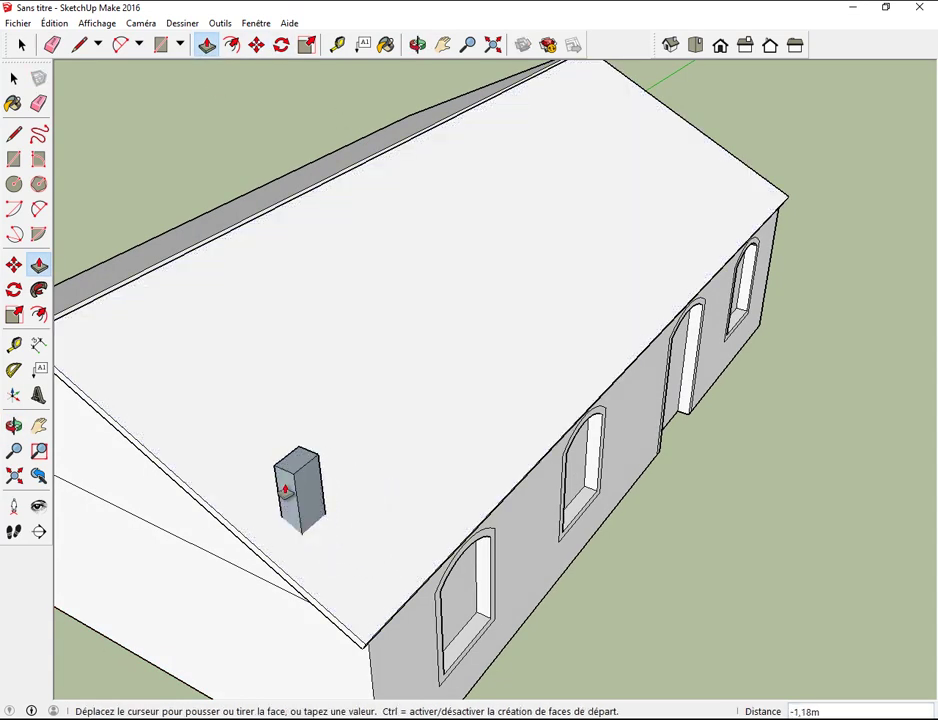
pyautogui.click(268, 480)
pyautogui.click(278, 448)
pyautogui.click(420, 348)
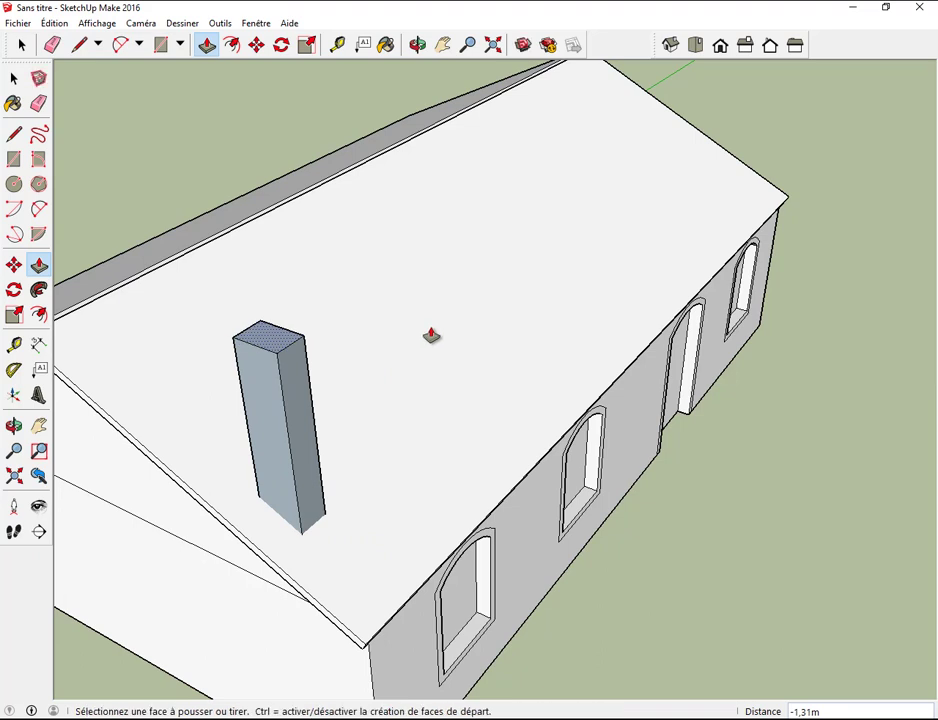
pyautogui.click(266, 398)
pyautogui.click(412, 295)
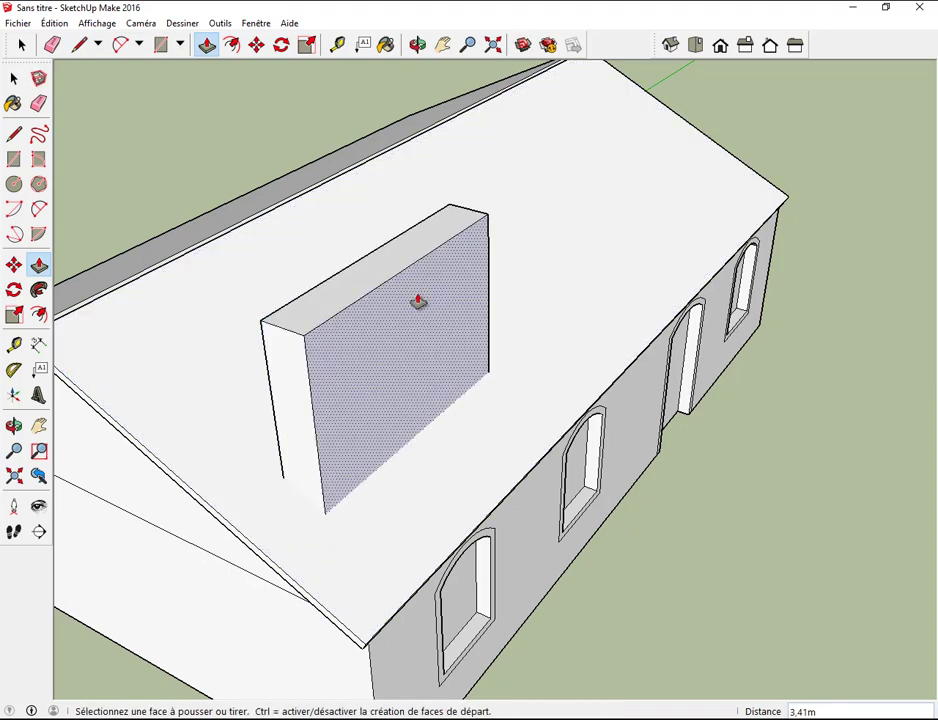
pyautogui.click(282, 383)
pyautogui.click(436, 278)
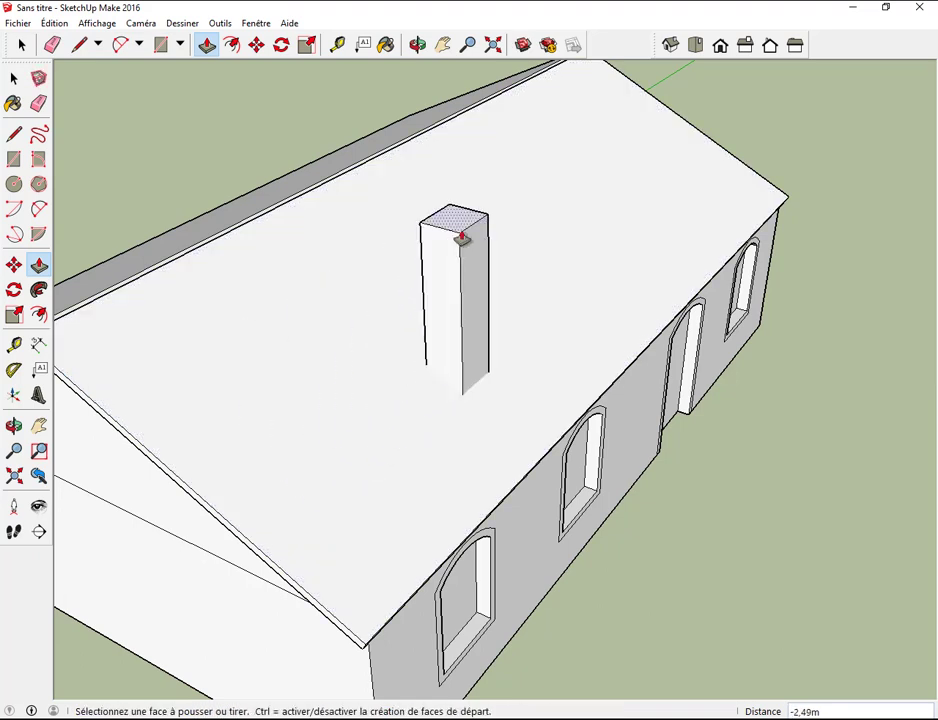
pyautogui.click(468, 240)
pyautogui.click(460, 258)
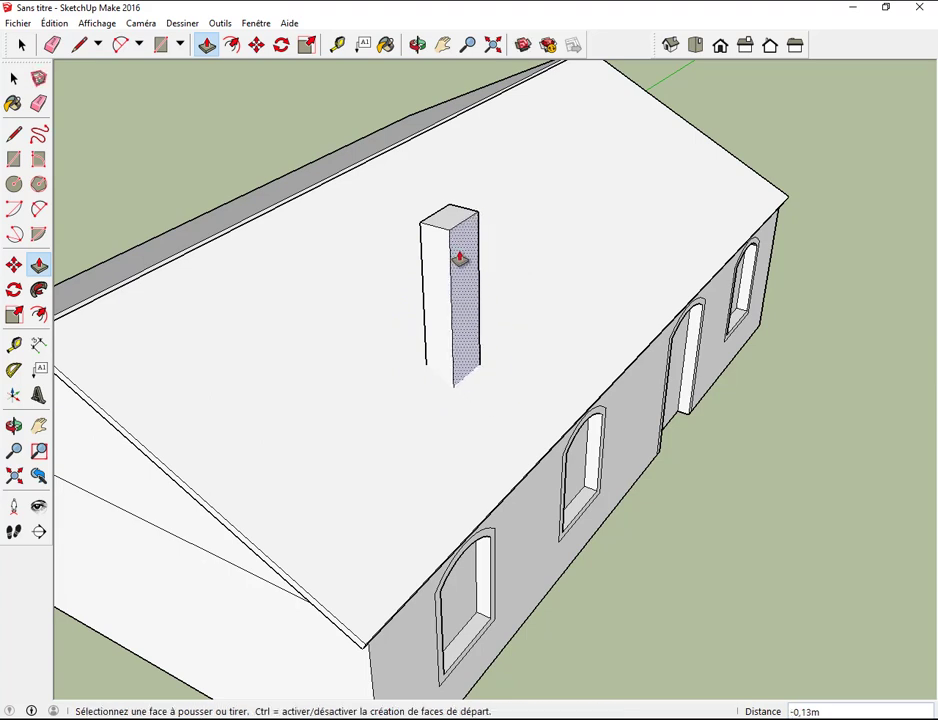
# Offset the chimney's top face inward to leave a thin rim outline
pyautogui.click(232, 46)
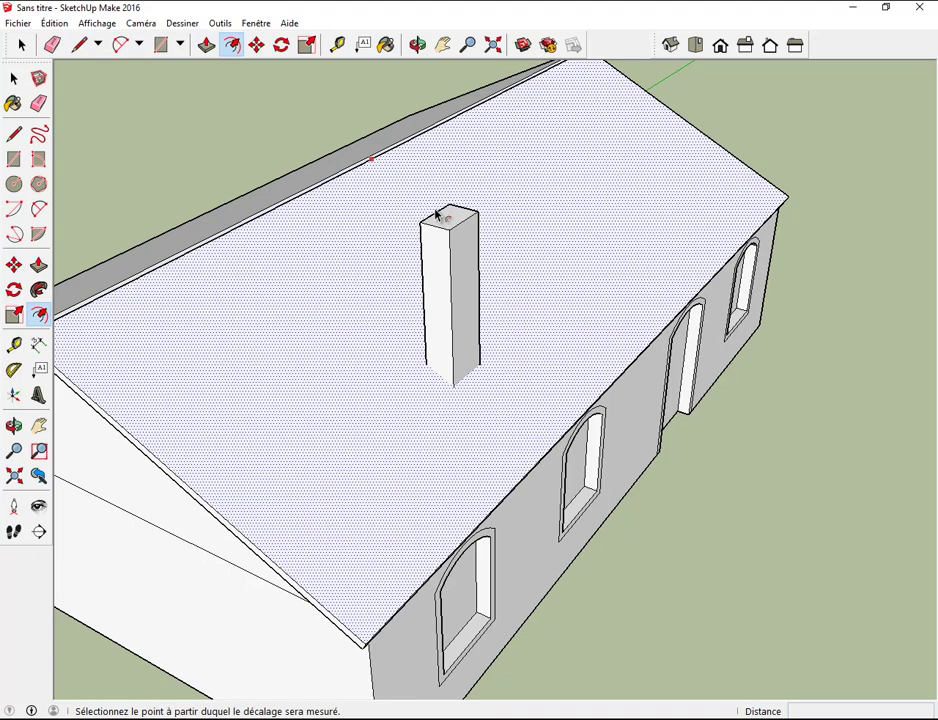
pyautogui.scroll(2, 440, 220)
pyautogui.scroll(2, 440, 220)
pyautogui.scroll(1, 440, 220)
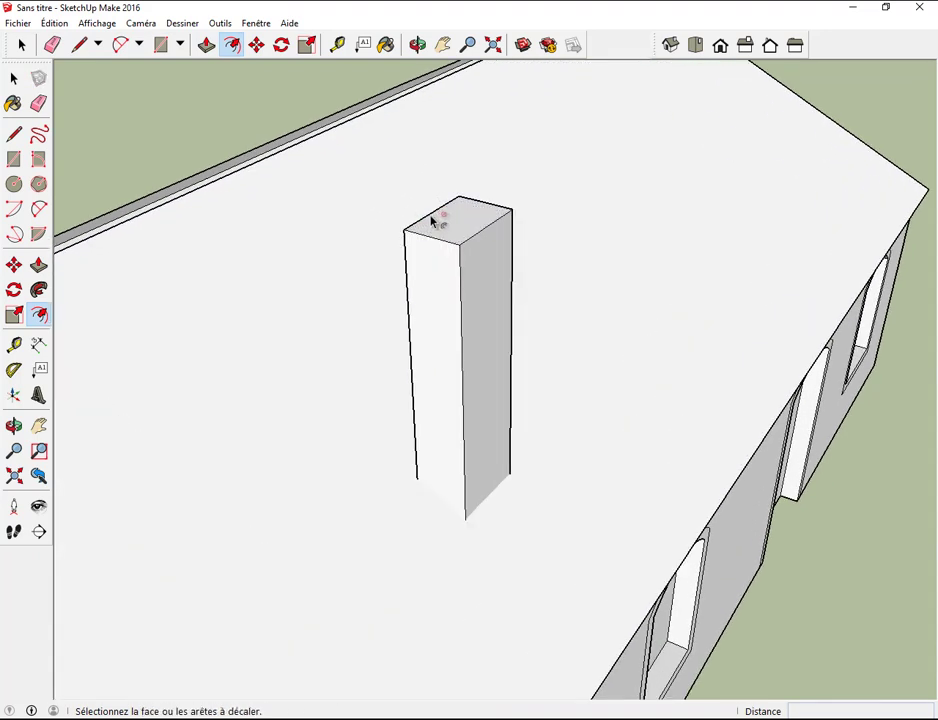
pyautogui.click(440, 219)
pyautogui.click(446, 218)
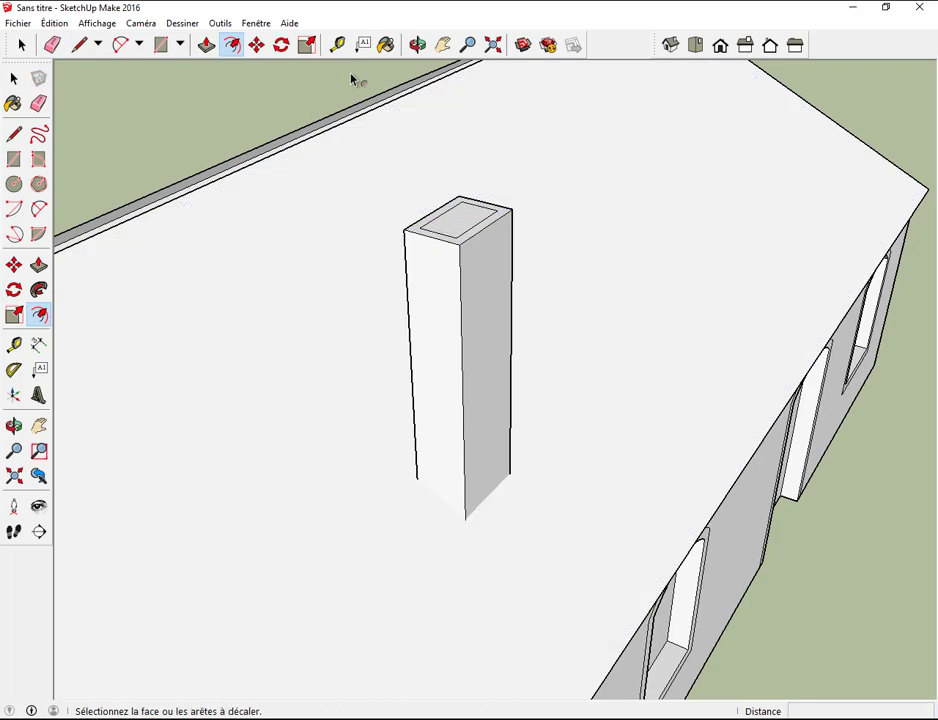
# Push the inner top face of the chimney downward to hollow it out
pyautogui.click(207, 45)
pyautogui.click(463, 212)
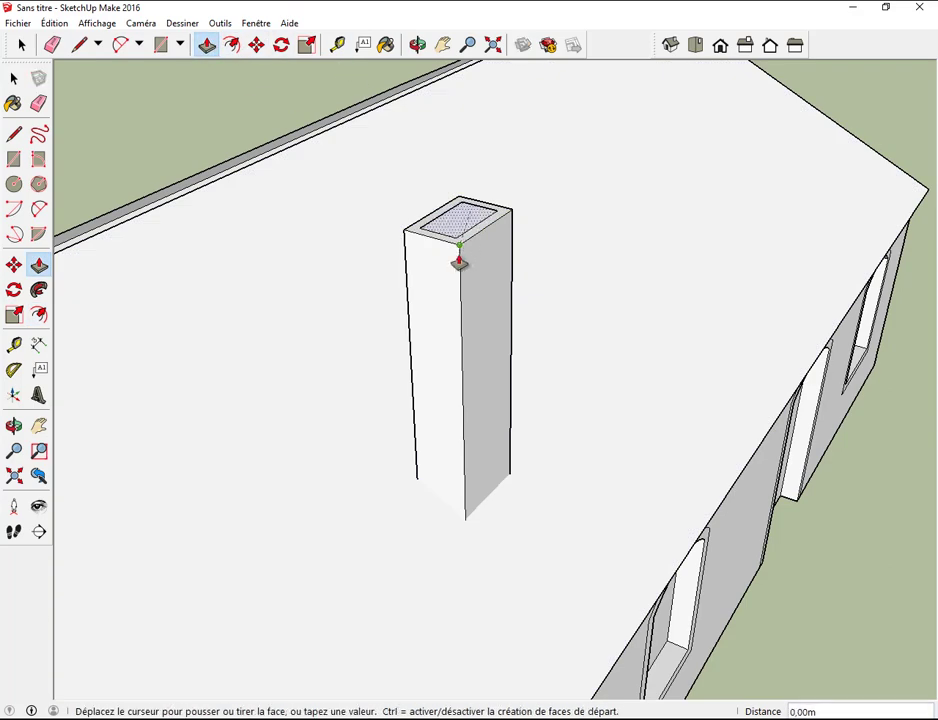
pyautogui.click(447, 312)
pyautogui.scroll(-3, 521, 312)
pyautogui.scroll(-2, 582, 312)
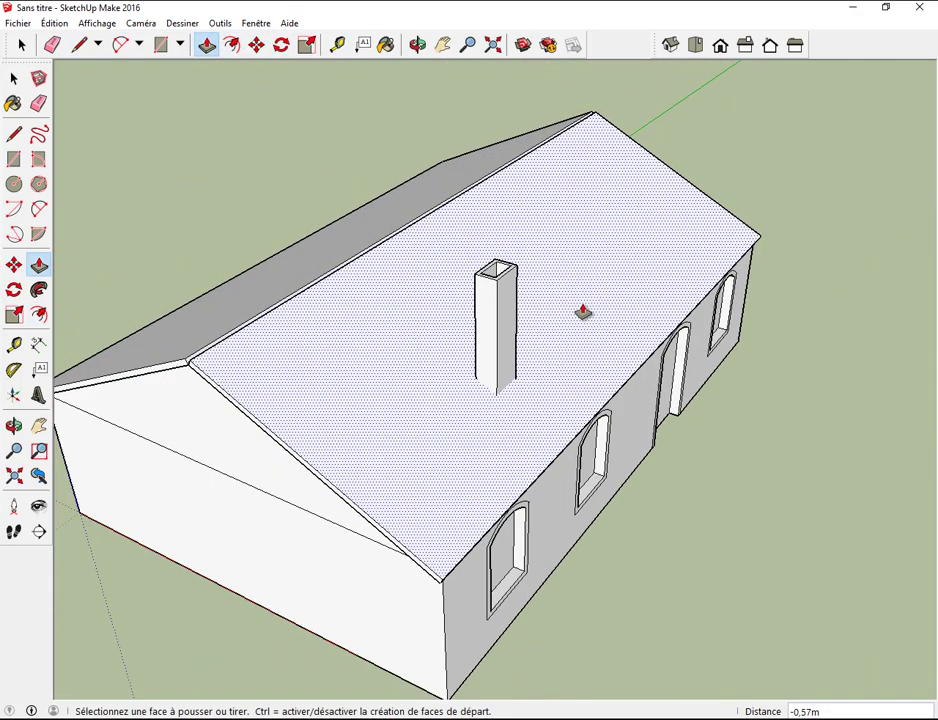